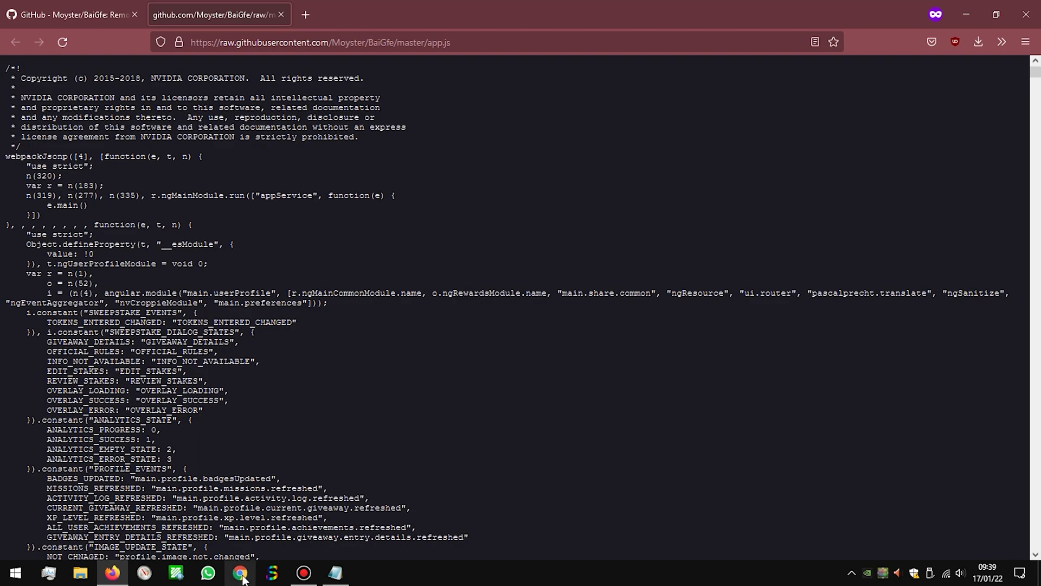
- Switch to Chrome and open the copied repository address github.com/Moyster/BaiGfe in a new tab
left_click(241, 574)
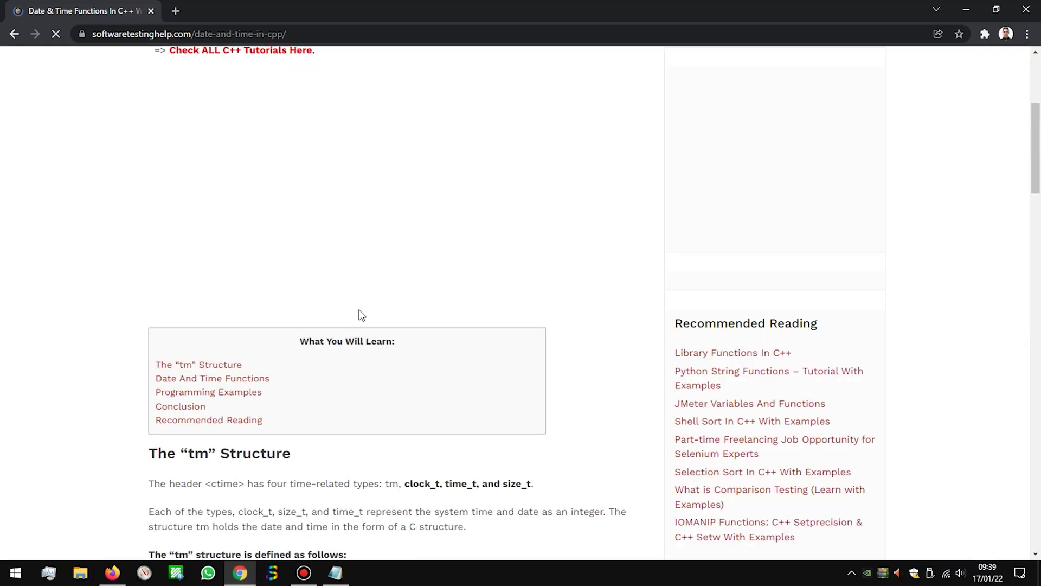
left_click(164, 12)
right_click(203, 34)
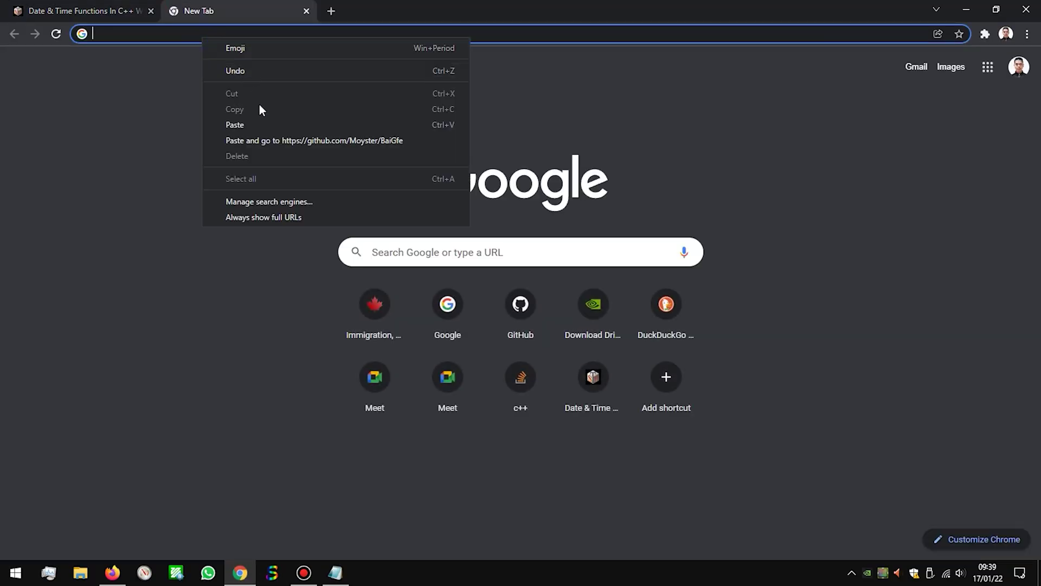
left_click(267, 138)
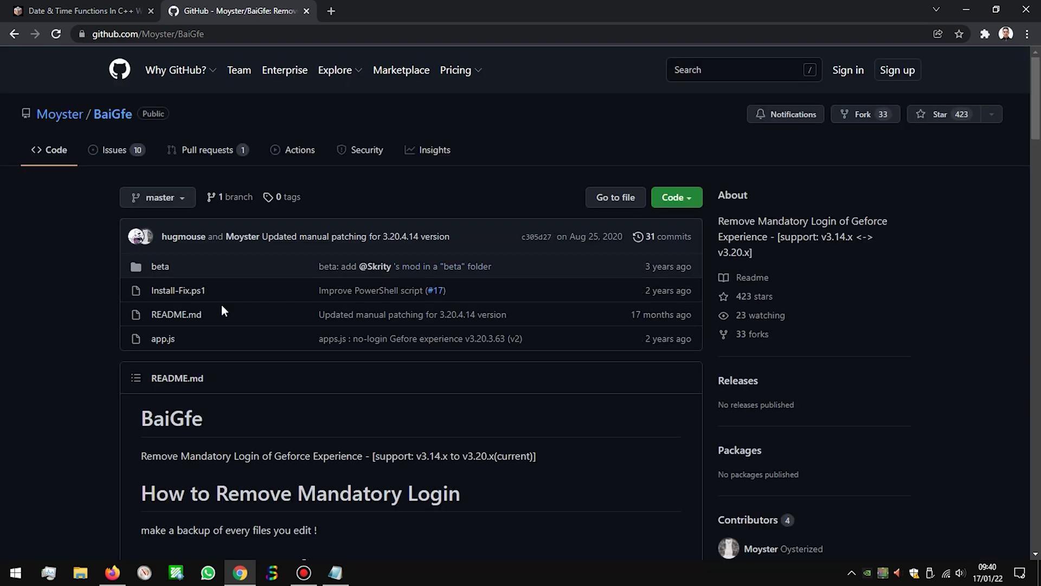
- Open the README's pre-modded app.js download link in its own tab and bring it to the front
scroll(340, 370, "down", 5)
middle_click(378, 347)
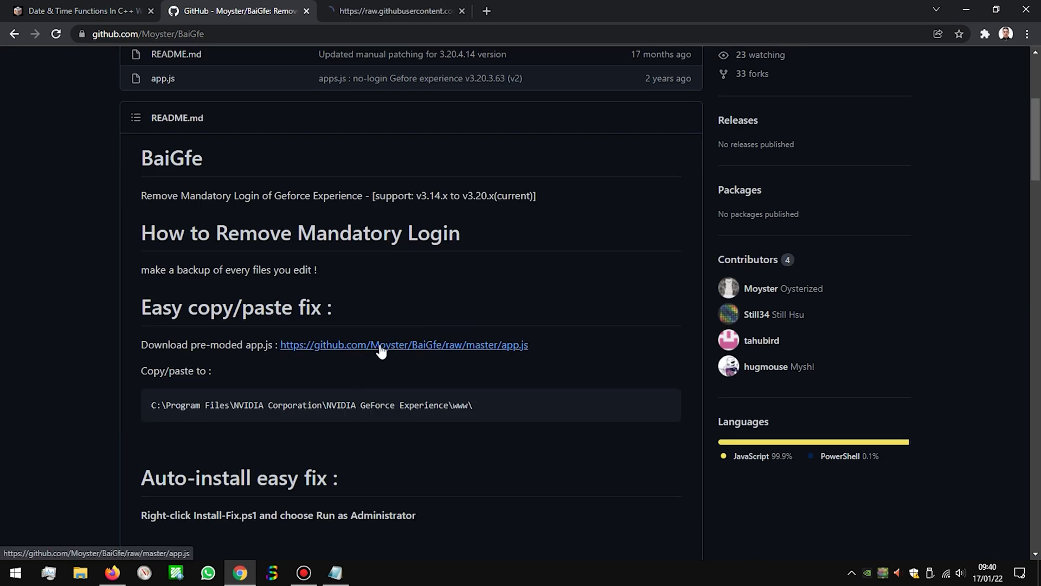
left_click(377, 9)
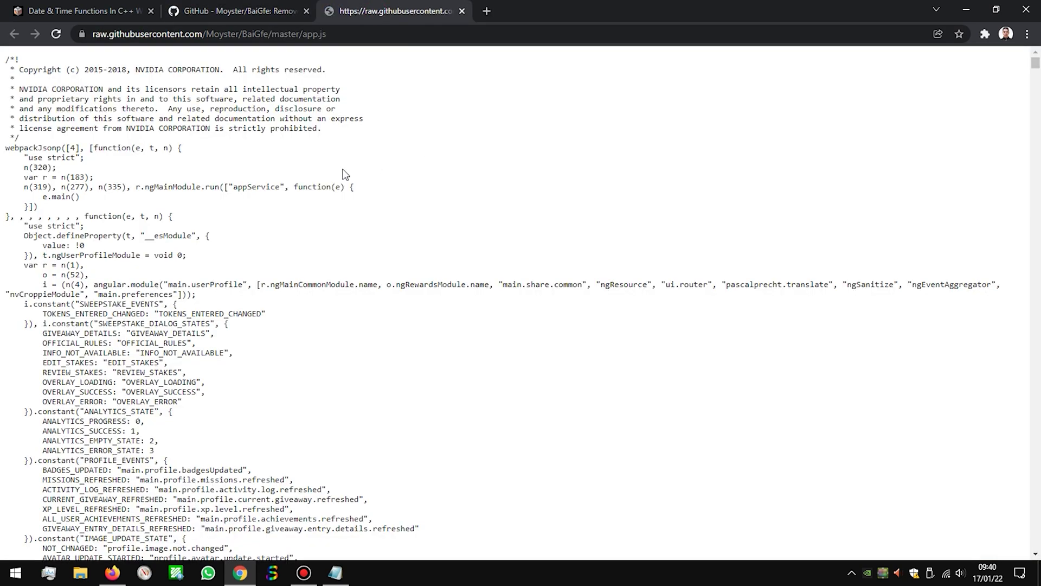
- Copy the entire app.js source code and paste it into a new Notepad document
key("ctrl+a")
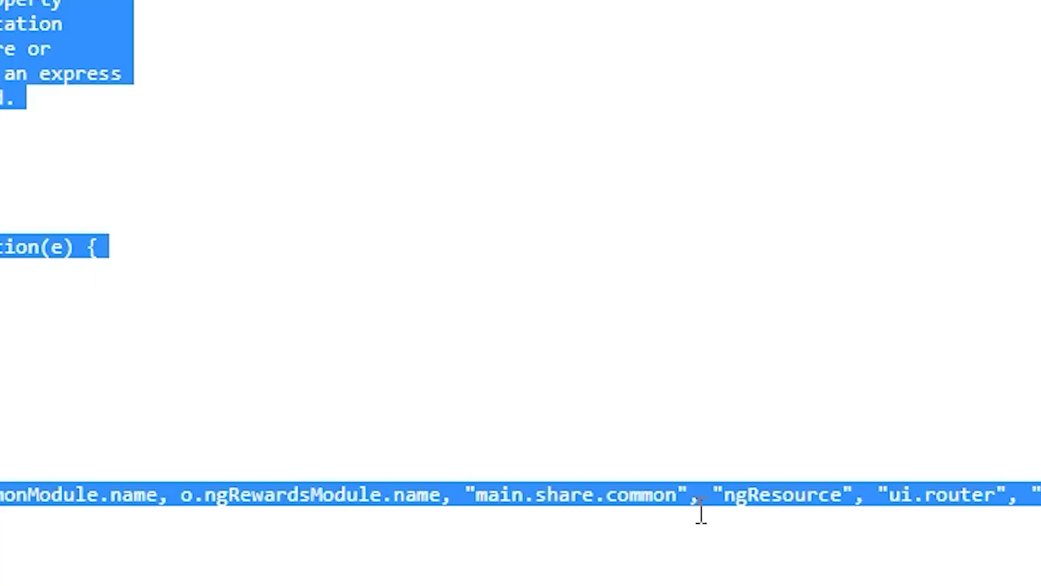
right_click(334, 109)
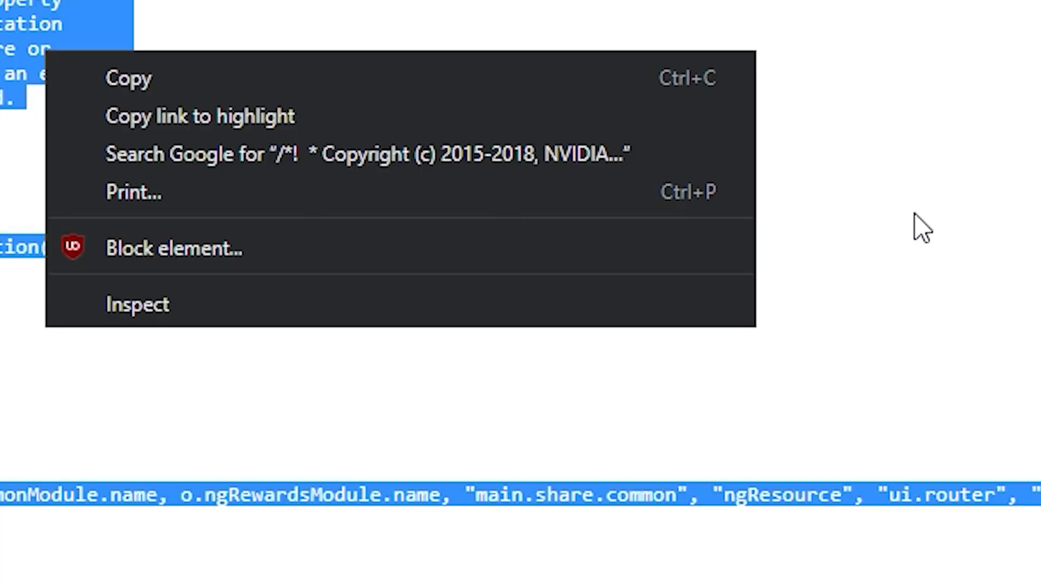
left_click(224, 96)
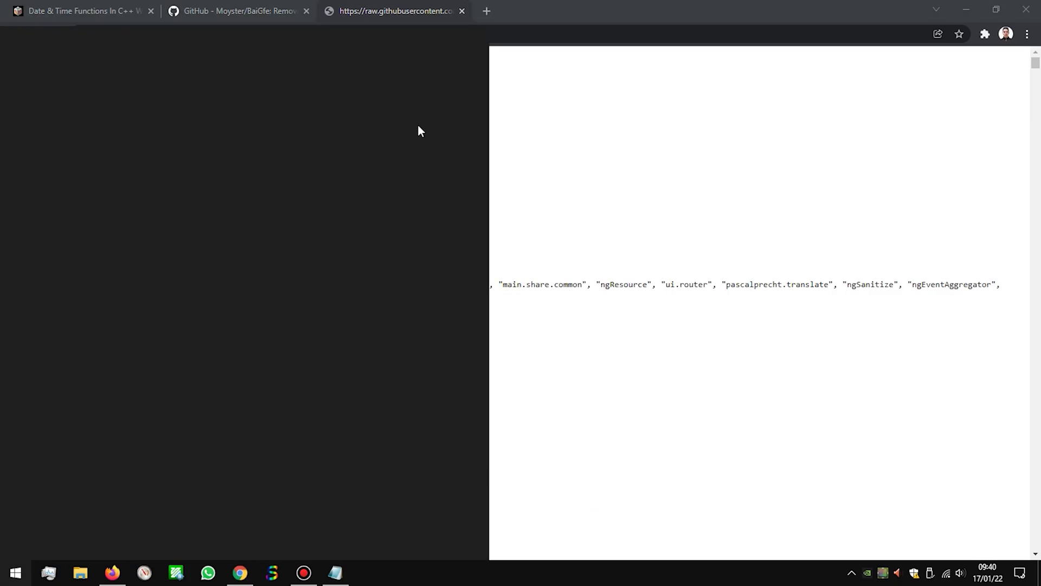
left_click(272, 223)
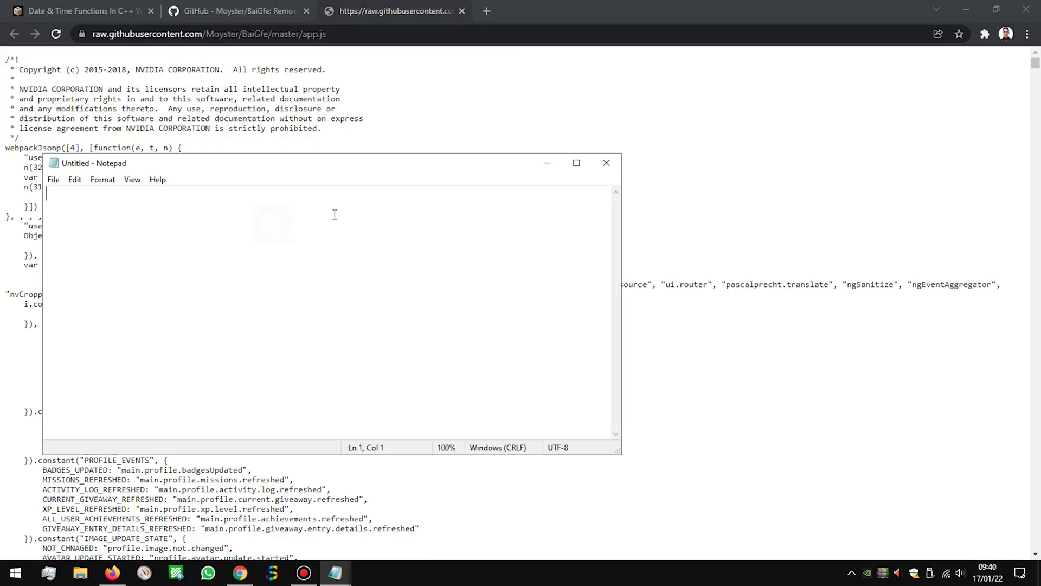
right_click(383, 259)
left_click(418, 316)
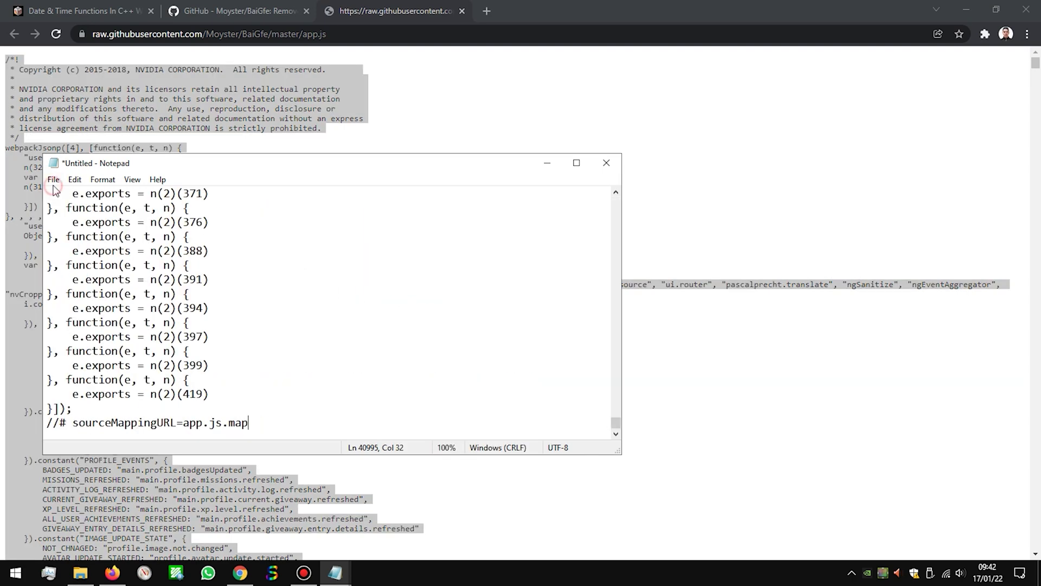
- Save the document as app.js with the file type All Files on Local Disk (D:), and close Notepad
left_click(54, 180)
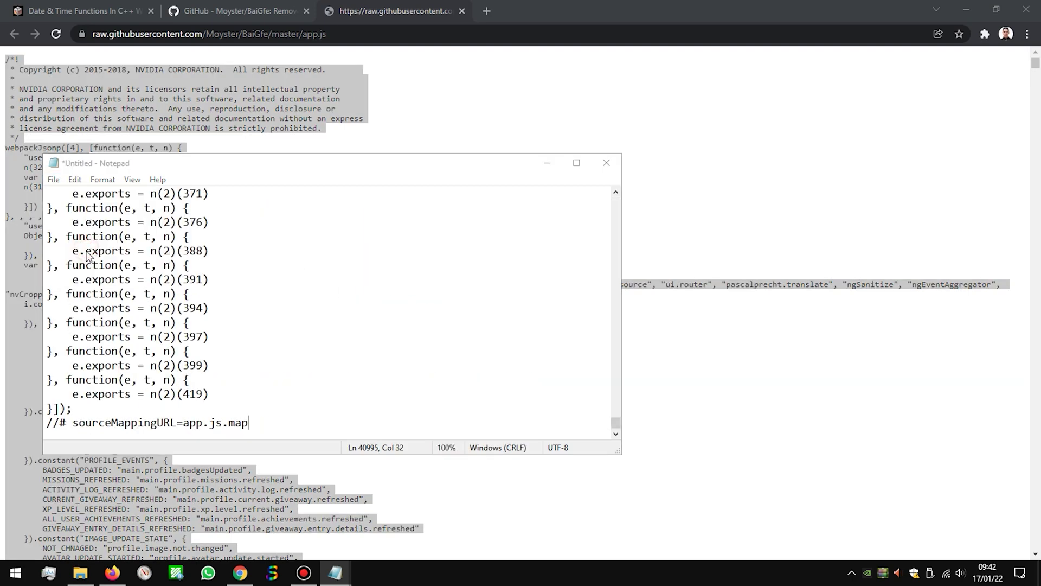
key("ctrl+s")
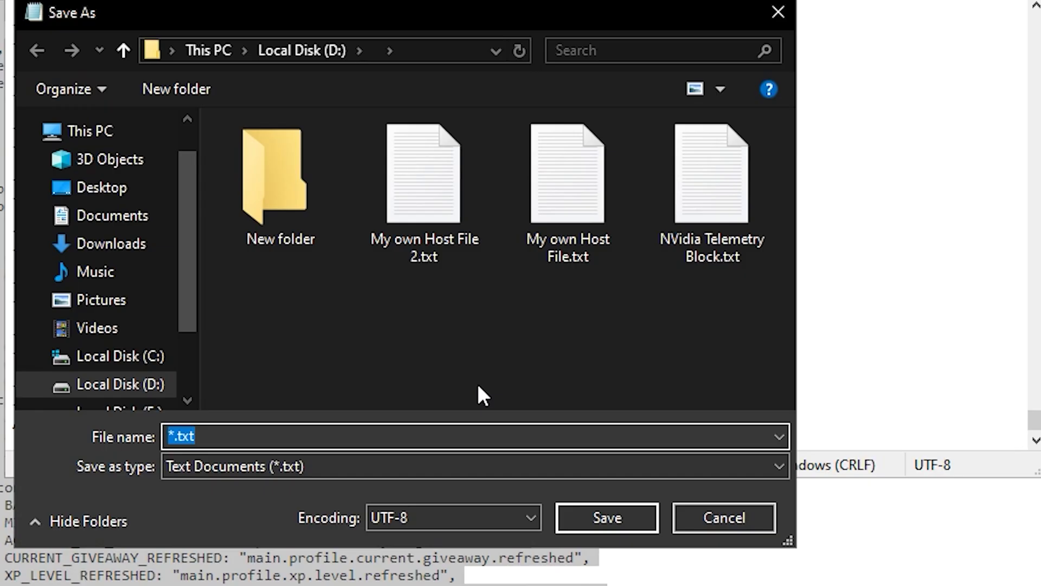
type("app.js")
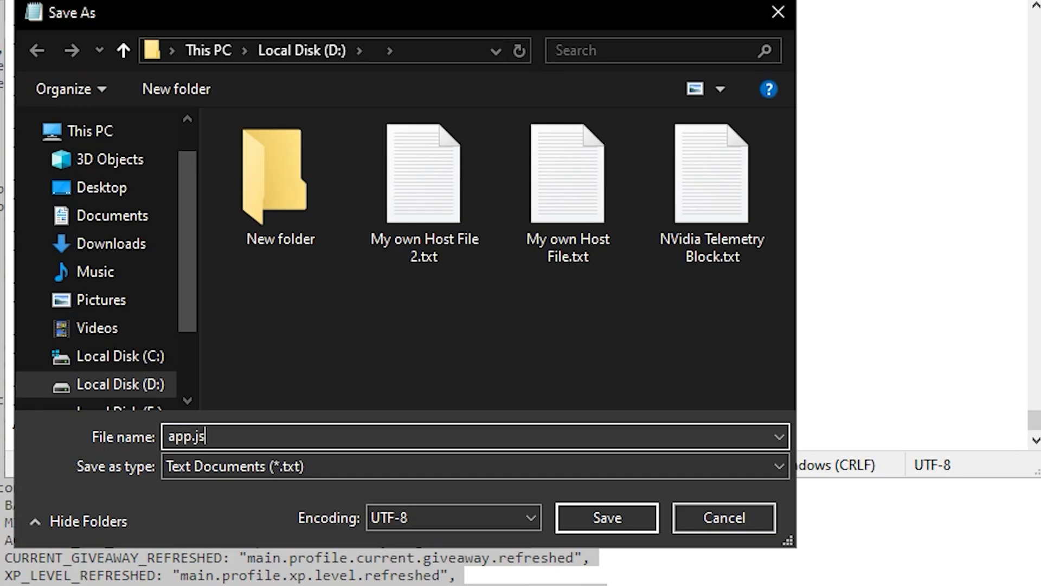
left_click(499, 466)
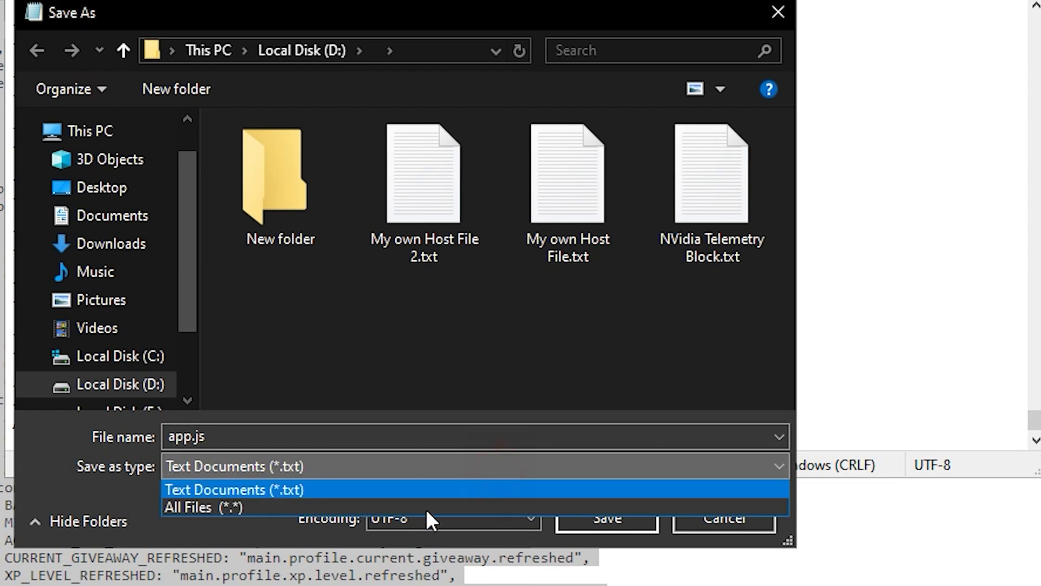
left_click(216, 507)
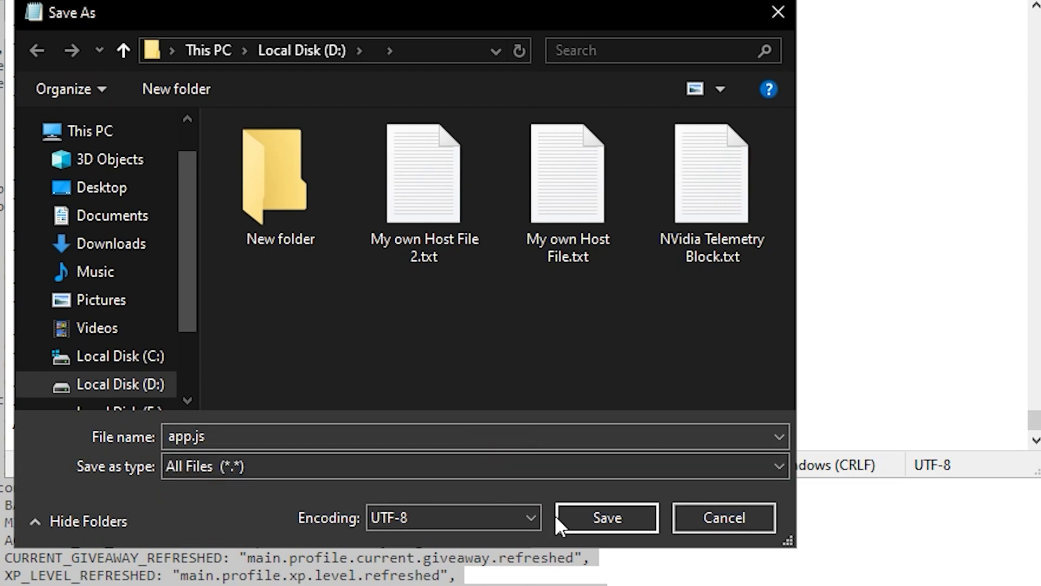
left_click(617, 514)
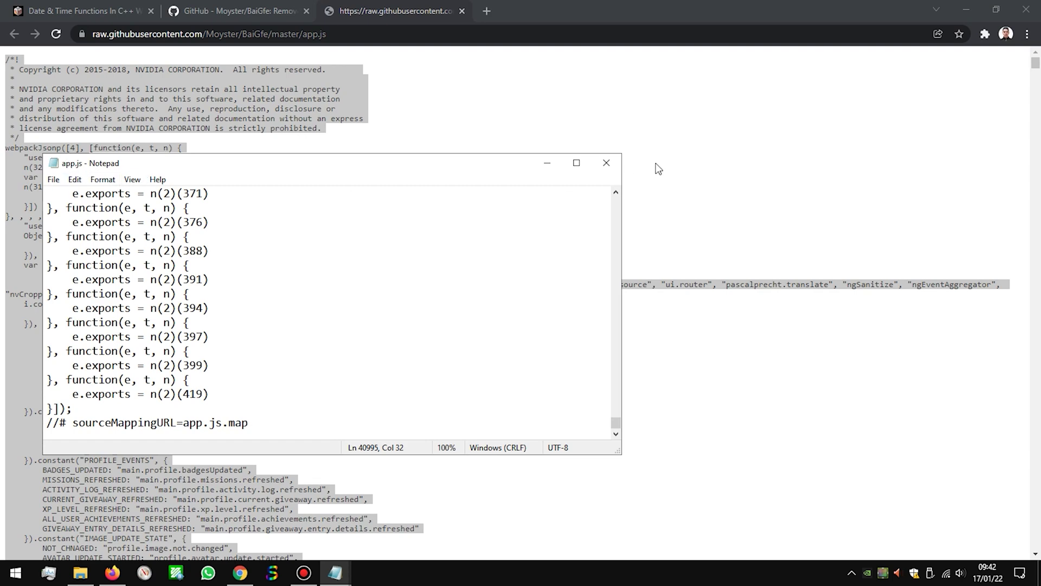
left_click(607, 163)
left_click(592, 179)
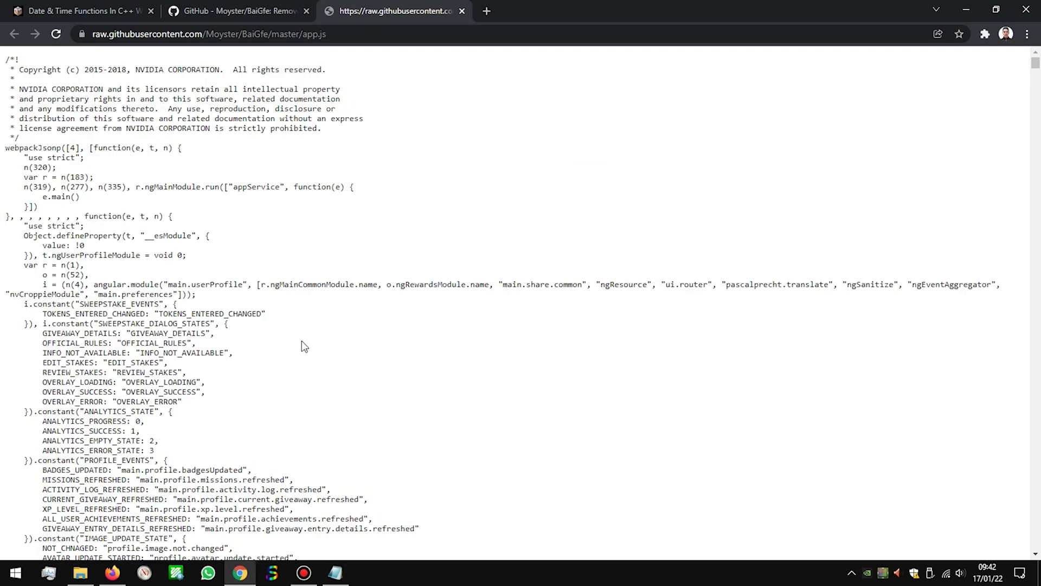
- Check the BaiGfe README for the destination folder given under "Copy/paste to"
left_click(211, 8)
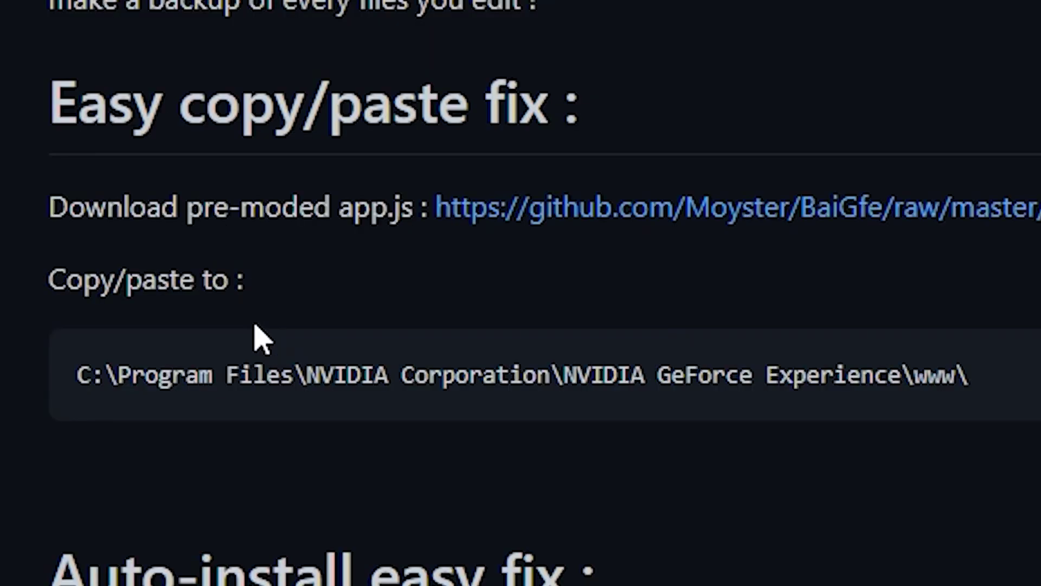
left_click_drag(50, 279, 312, 291)
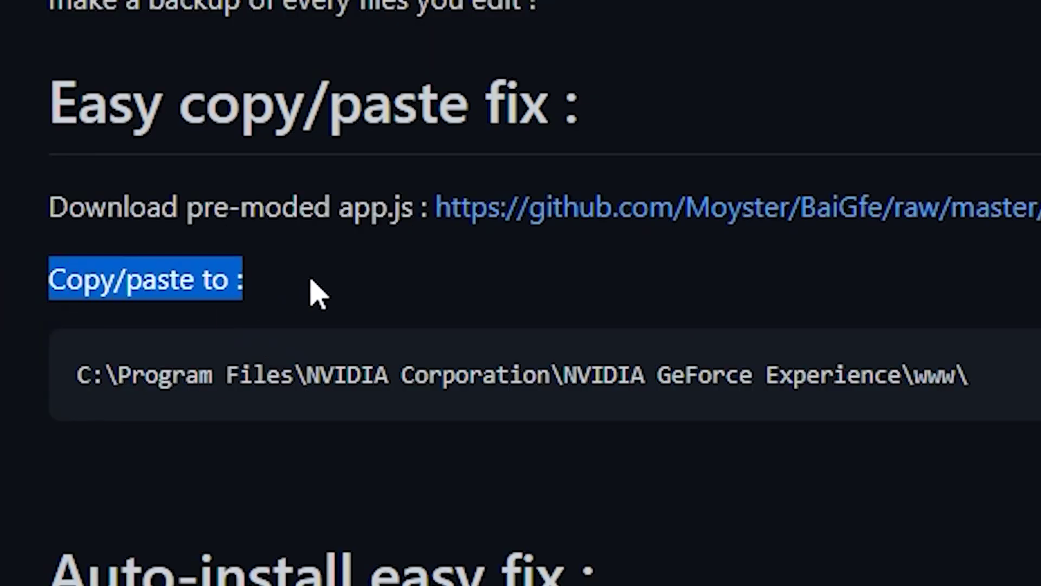
left_click(244, 362)
left_click_drag(85, 371, 1003, 390)
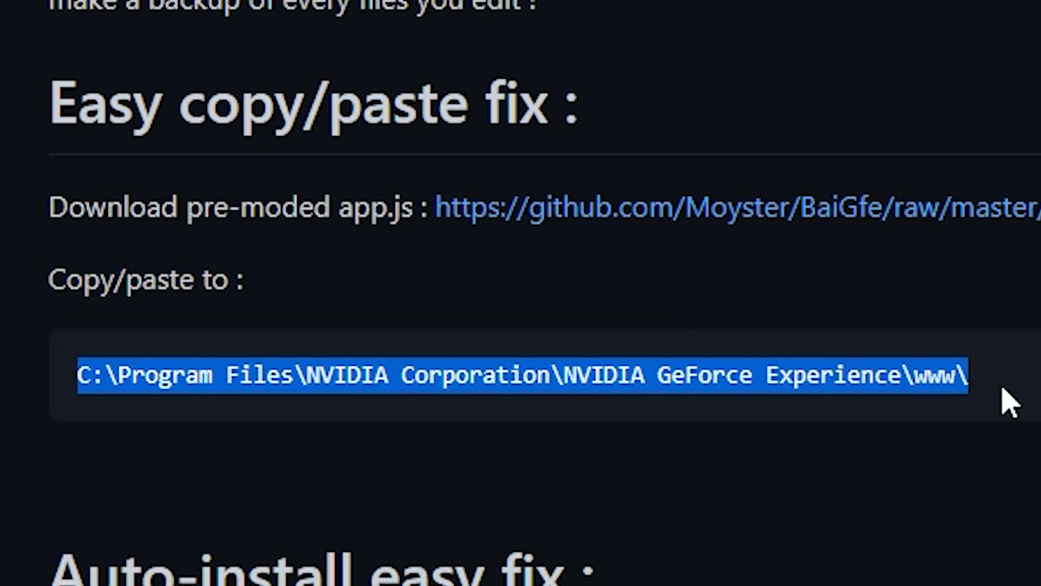
left_click(1008, 399)
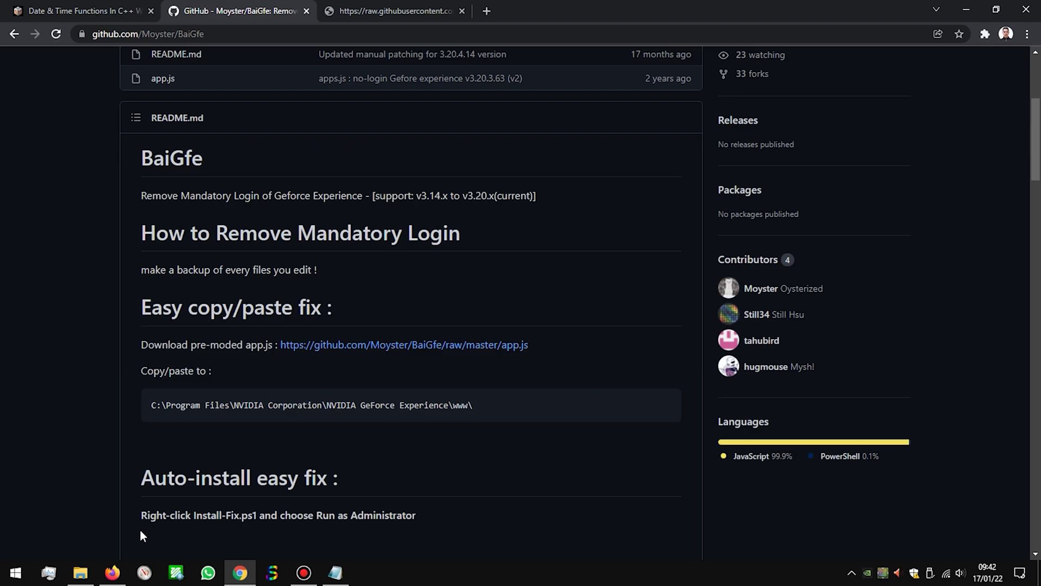
- Switch to File Explorer, copy app.js from Downloads, and return to the Local Disk (D:) folder holding the saved app.js
left_click(92, 571)
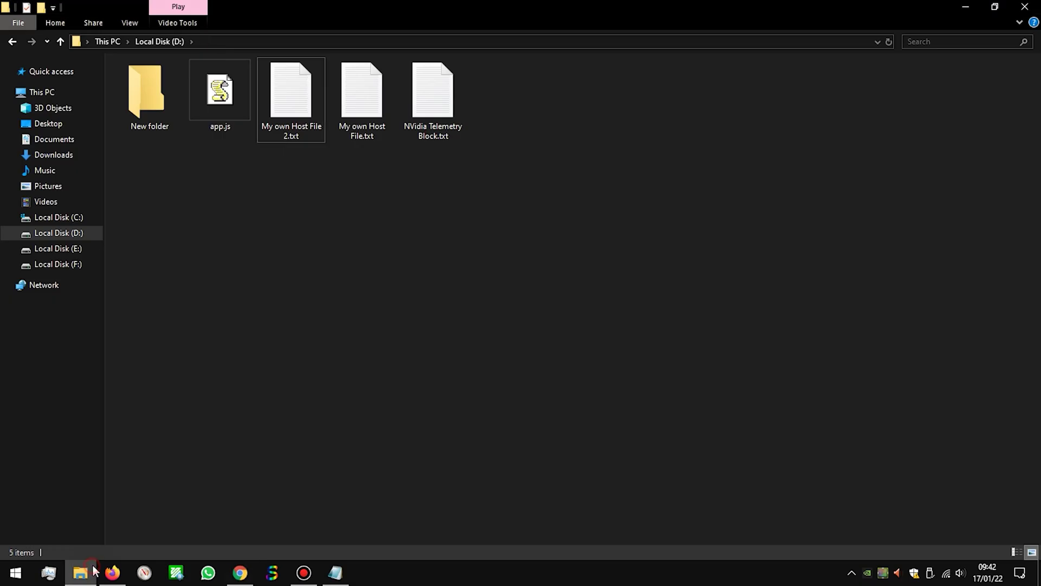
left_click(57, 156)
right_click(162, 100)
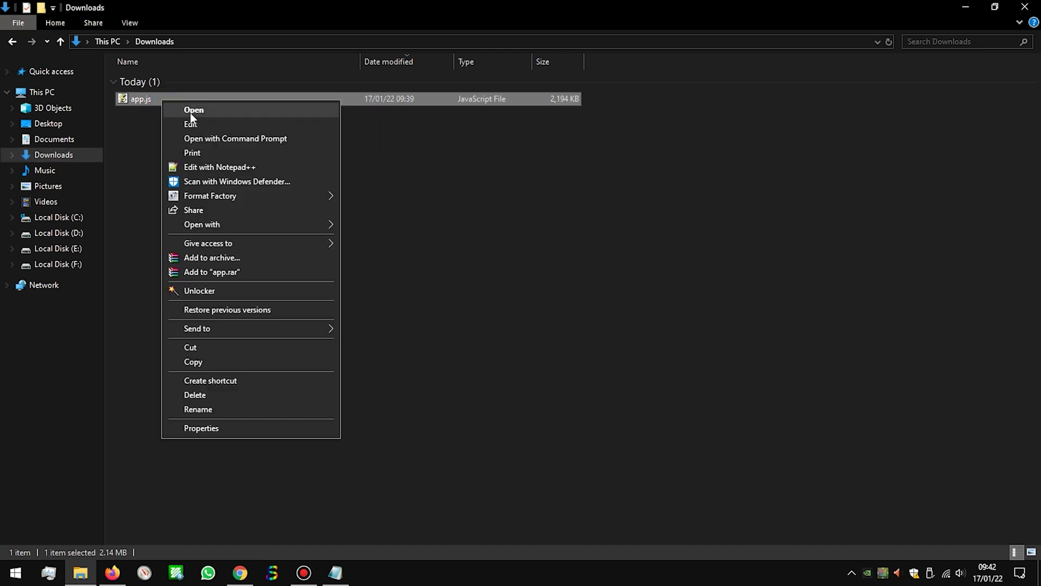
left_click(194, 362)
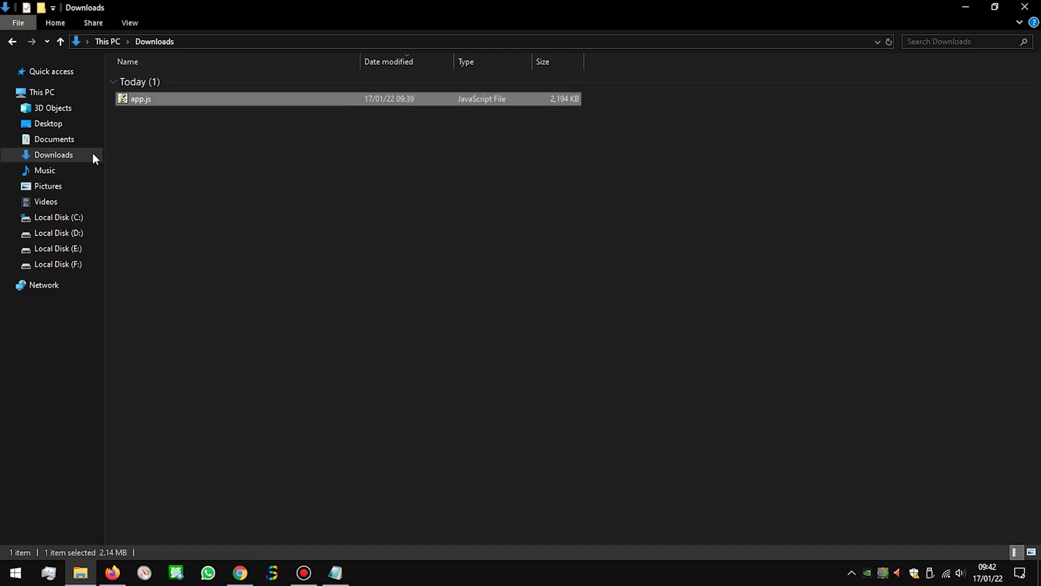
left_click(13, 42)
left_click(213, 107)
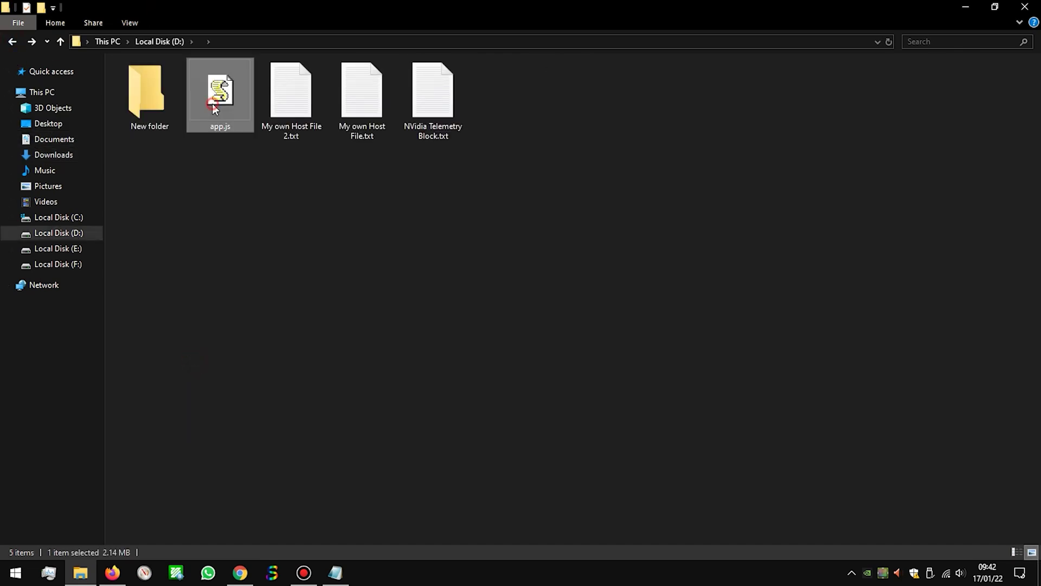
left_click(68, 217)
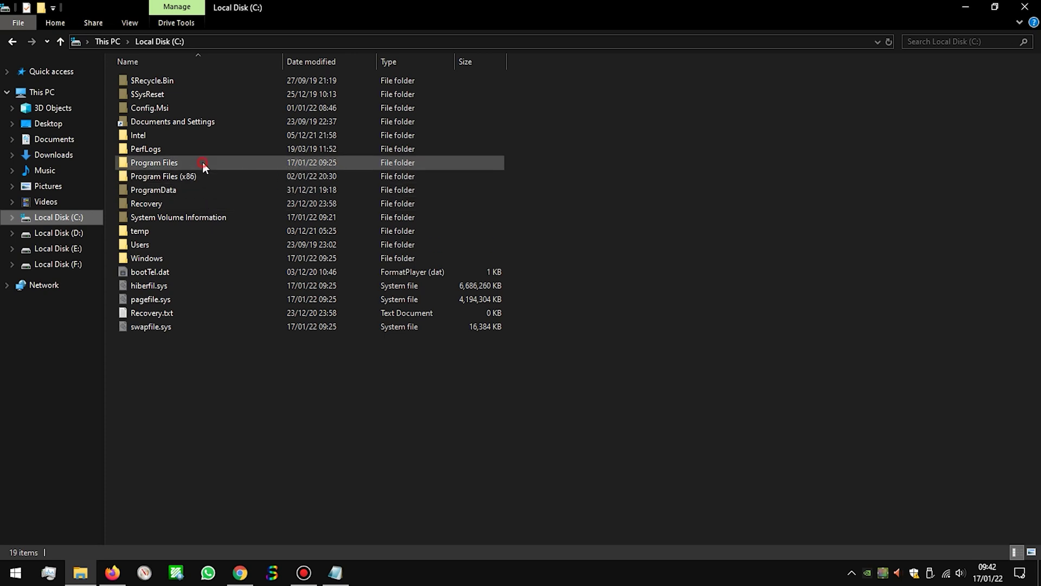
double_click(203, 162)
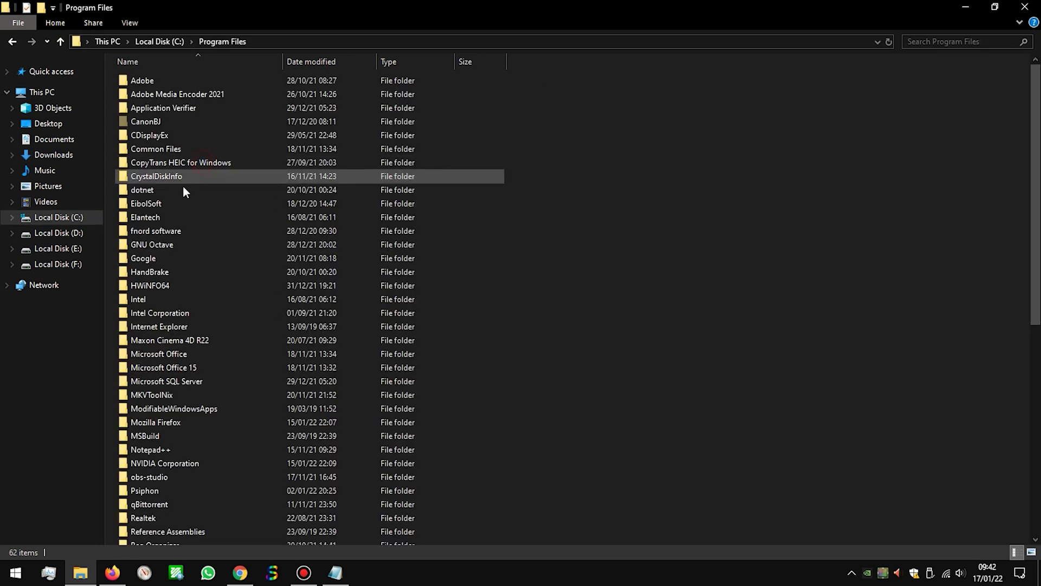
double_click(187, 465)
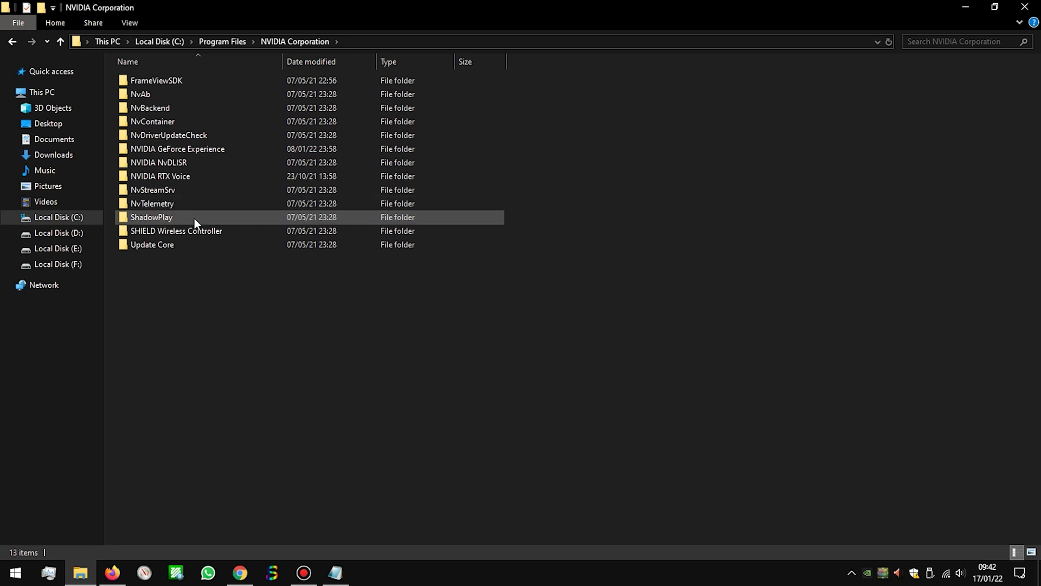
key("alt+Tab")
key("alt+Tab")
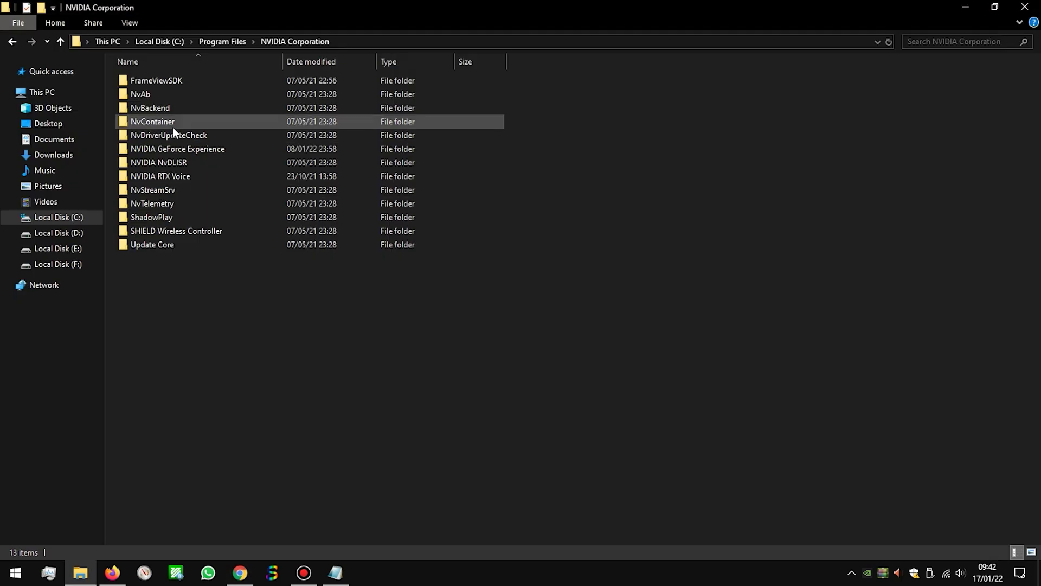
double_click(175, 143)
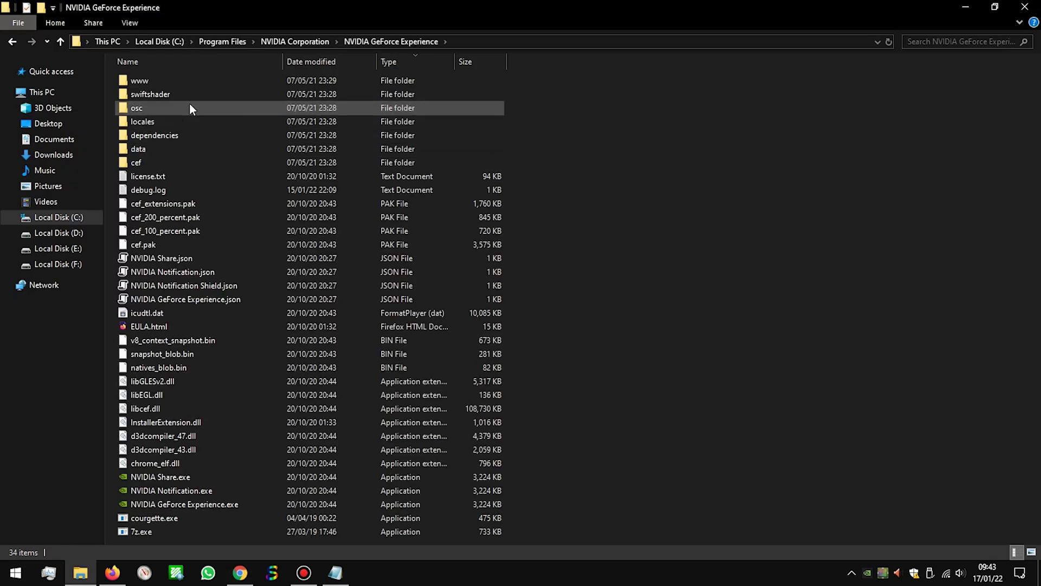
left_click(199, 79)
double_click(199, 79)
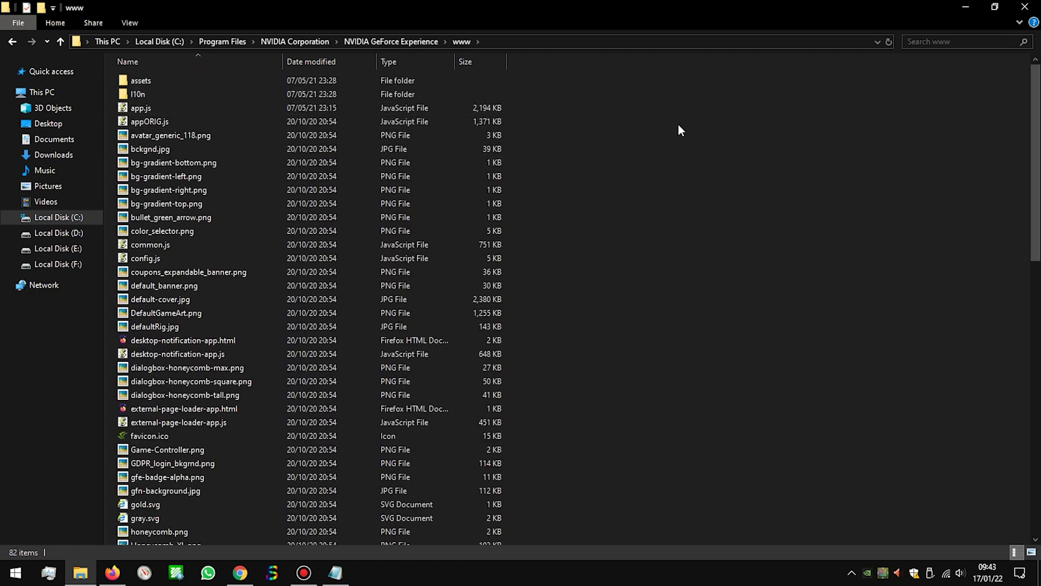
- Paste the copied app.js into the www folder, replacing the existing file of that name
right_click(573, 107)
left_click(614, 194)
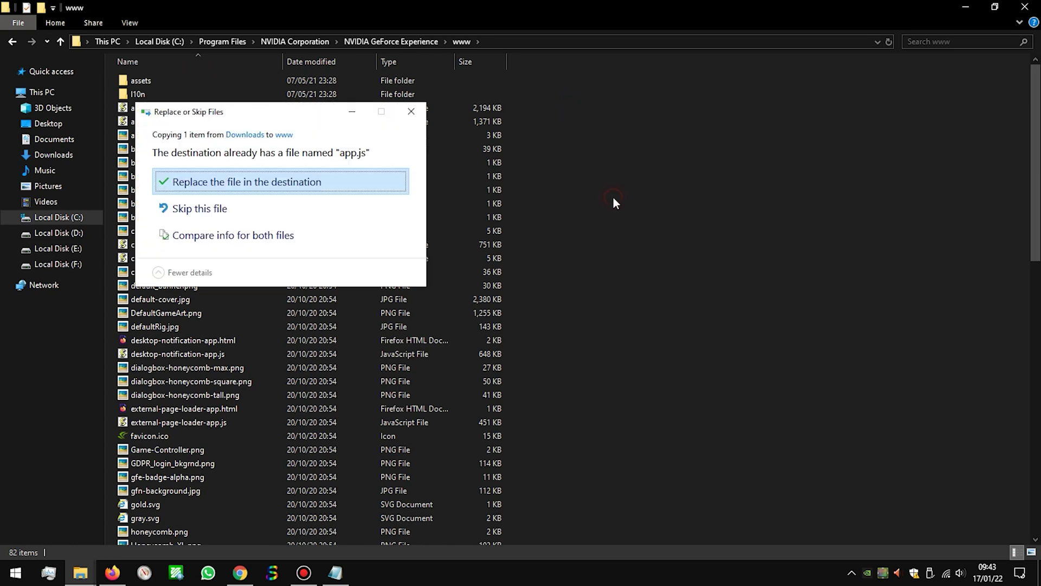
left_click(266, 185)
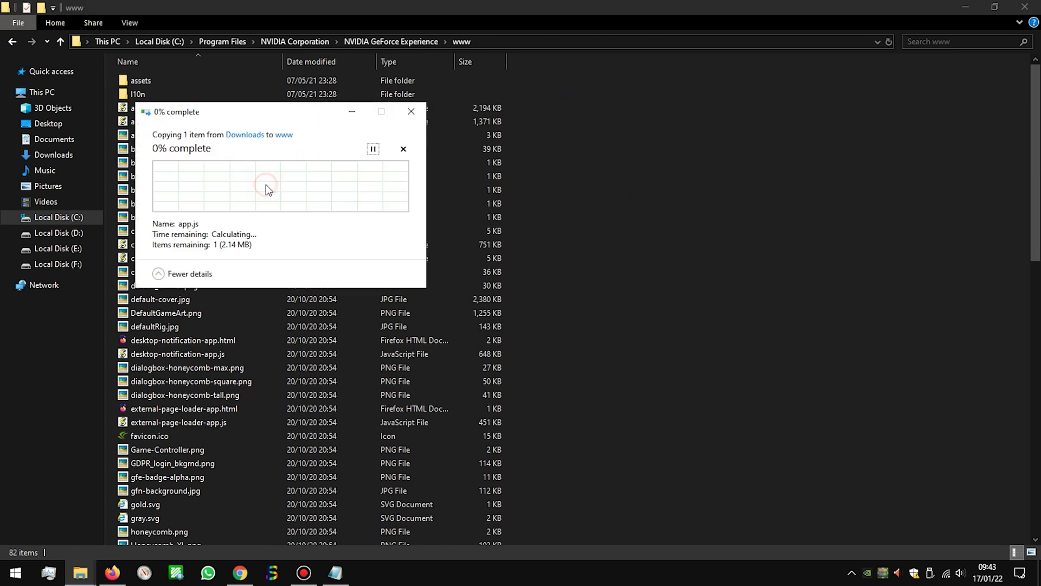
left_click(262, 200)
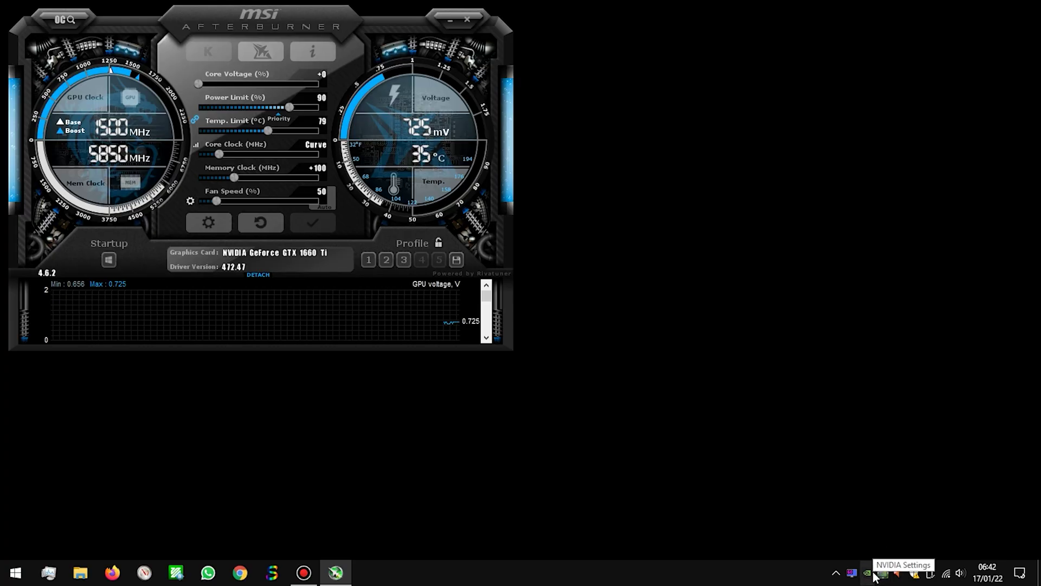
- Launch NVIDIA GeForce Experience and dismiss its sign-in window
right_click(873, 573)
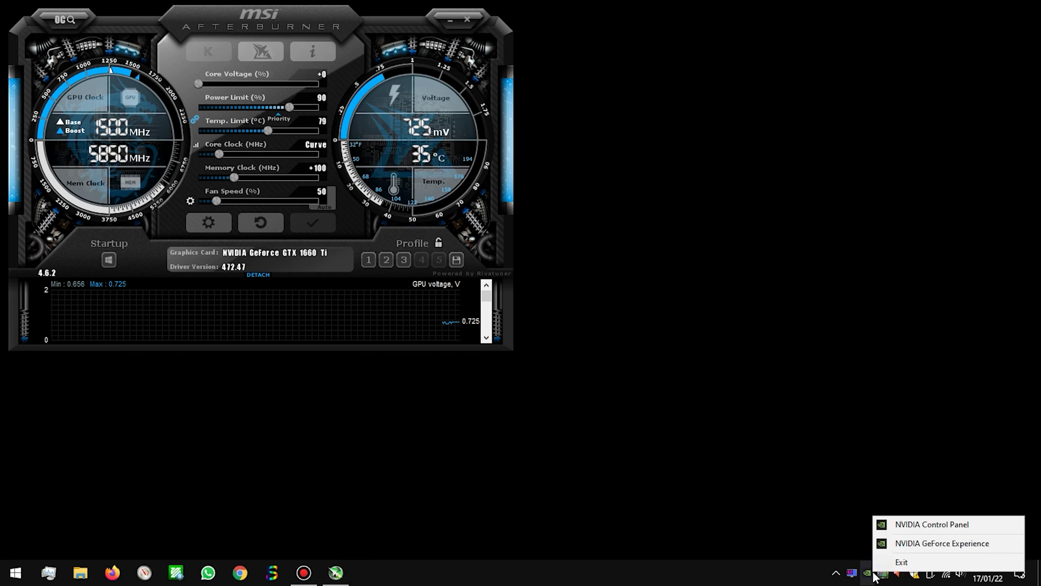
left_click(916, 545)
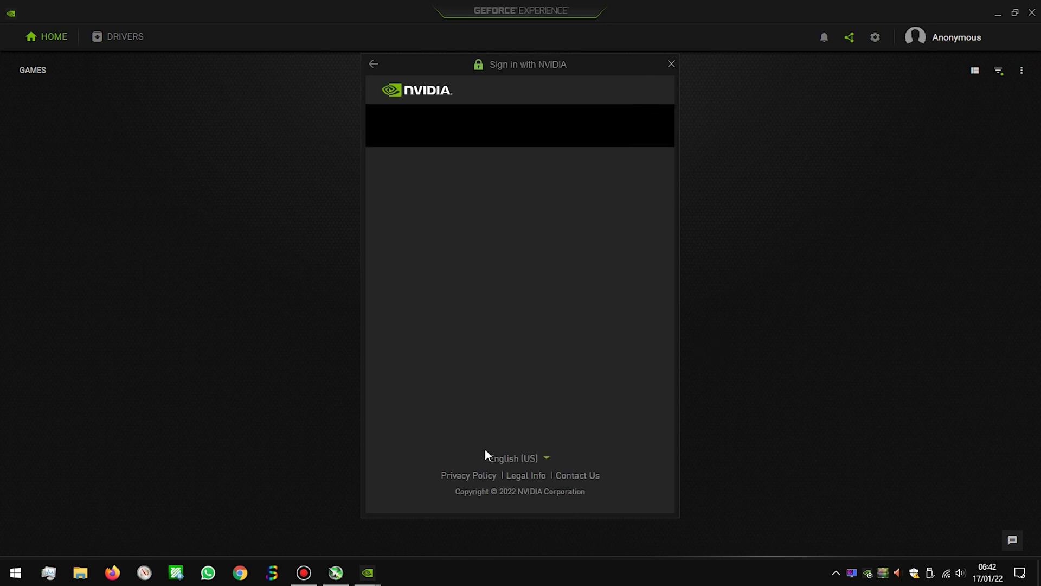
left_click(672, 64)
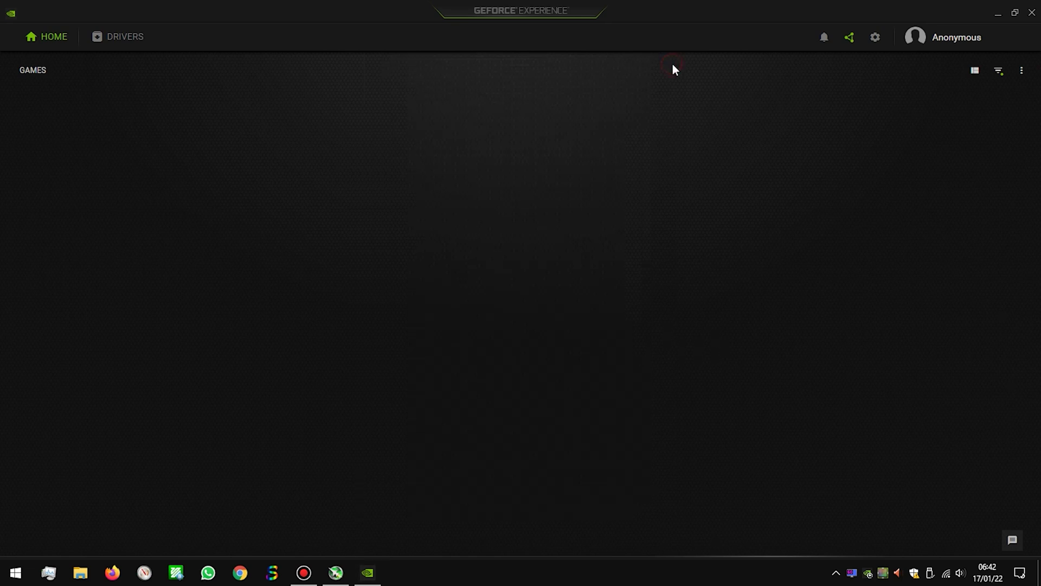
- Open the GeForce Experience general settings and turn off the desktop notification "Reward is available"
left_click(876, 37)
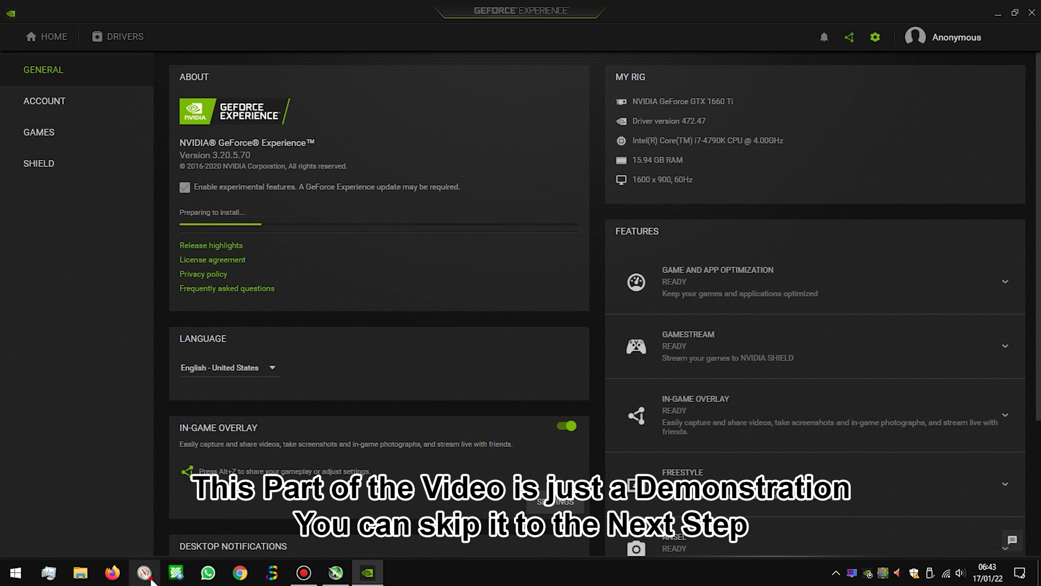
scroll(383, 316, "down", 2)
scroll(386, 321, "down", 1)
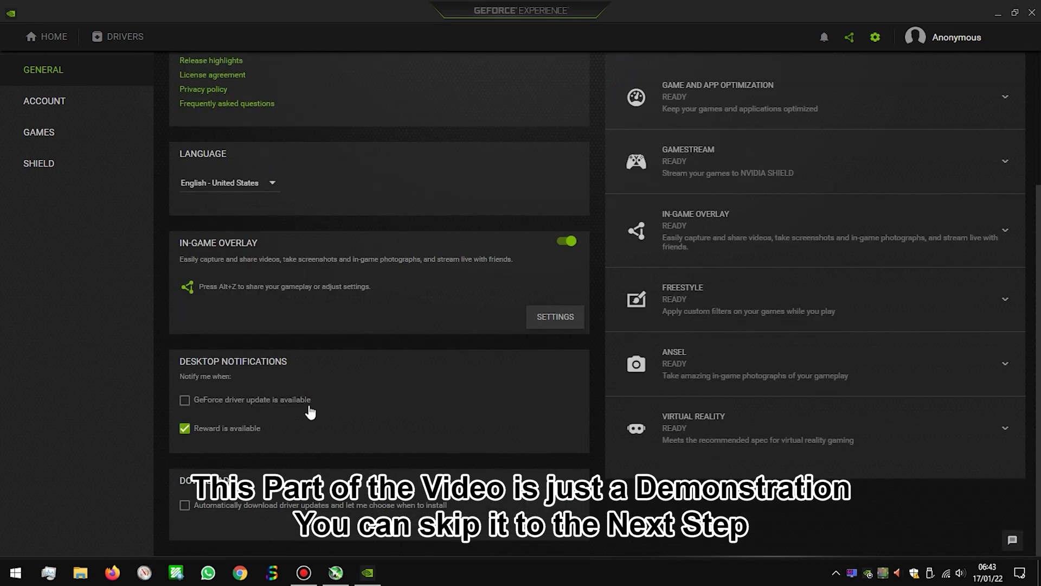
left_click(184, 428)
scroll(404, 474, "up", 3)
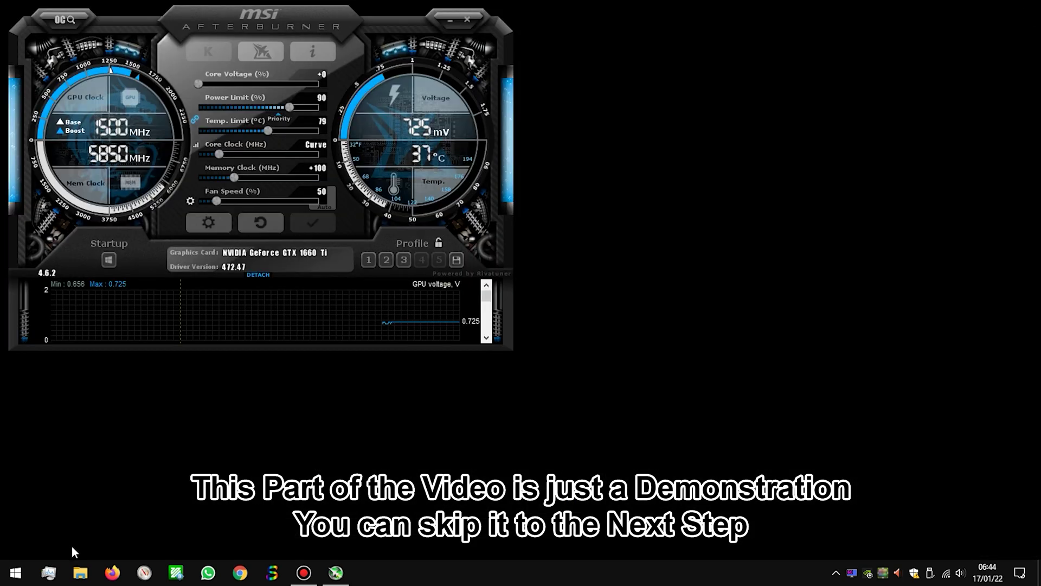
- Switch to File Explorer and set the folder options to show hidden files, folders, and drives
left_click(81, 572)
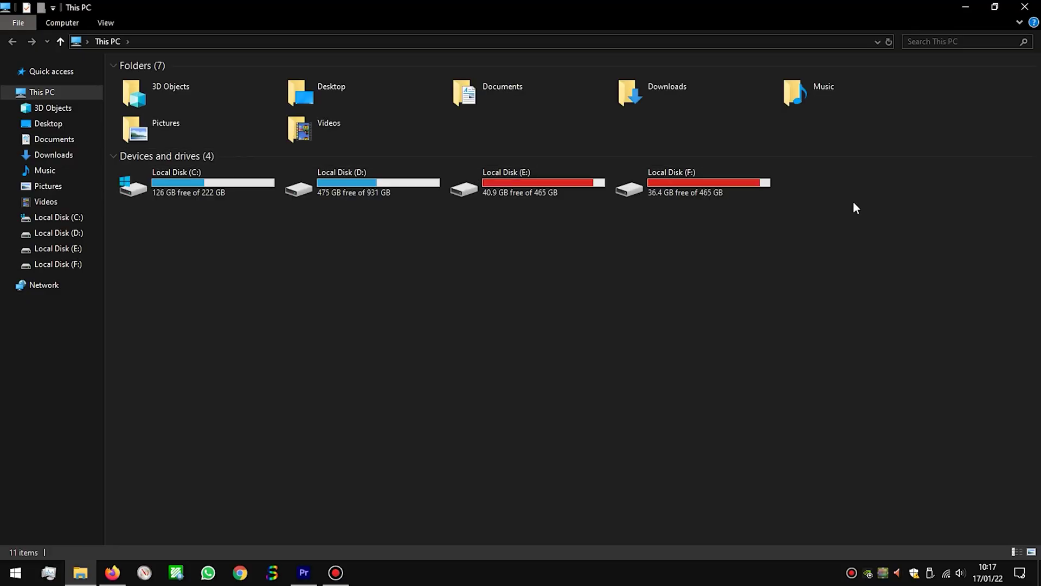
left_click(31, 24)
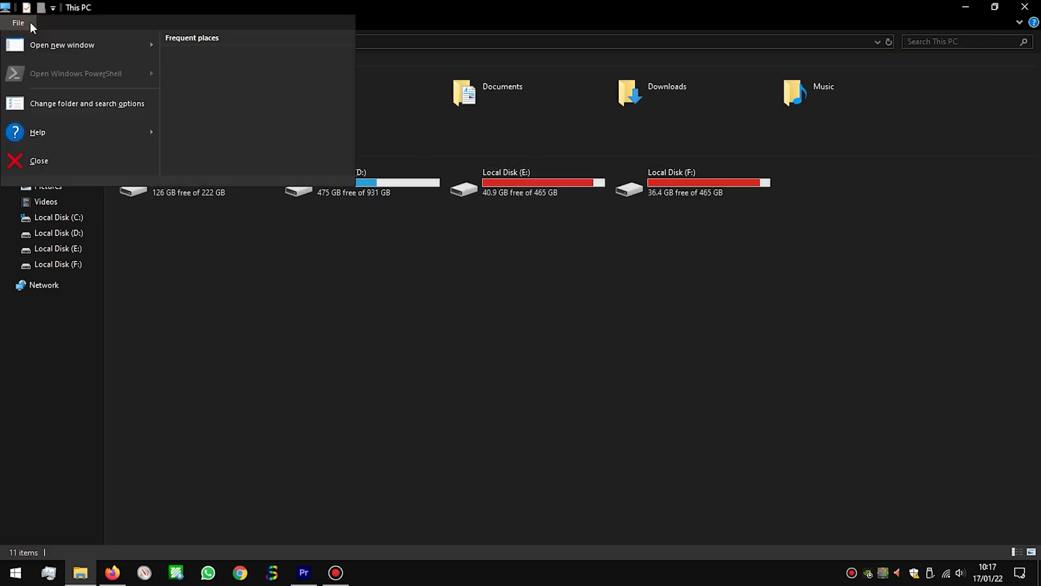
left_click(58, 103)
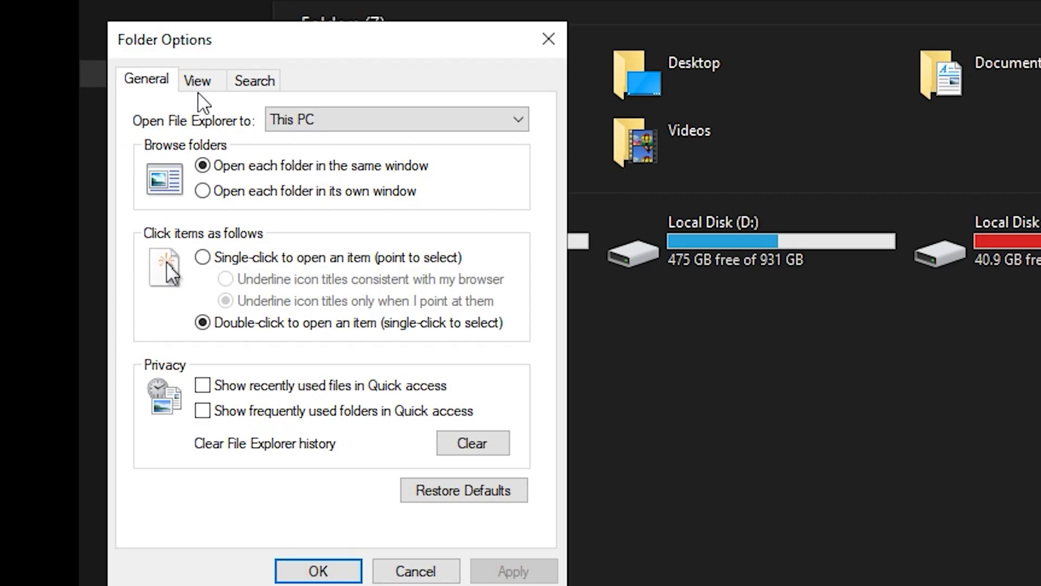
left_click(64, 96)
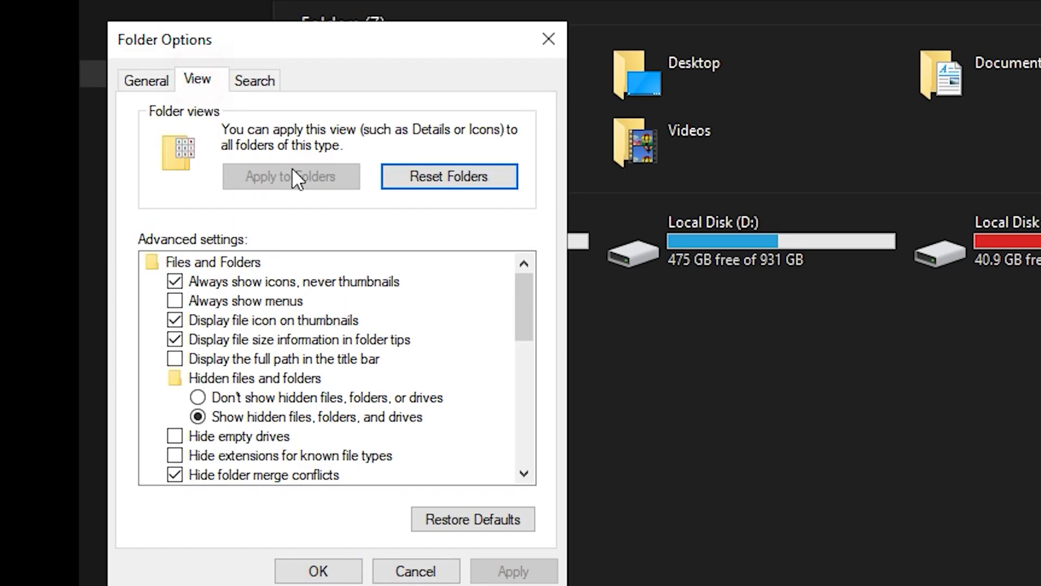
left_click(246, 422)
- Turn off "Hide protected operating system files (Recommended)", accept displaying these files, and apply the folder options
scroll(293, 414, "down", 1)
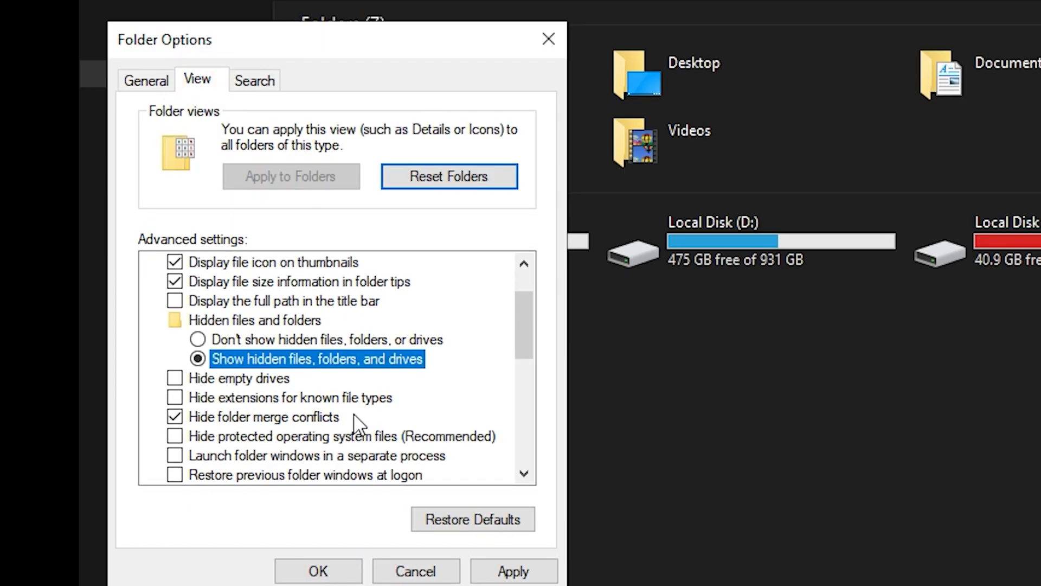
left_click(208, 439)
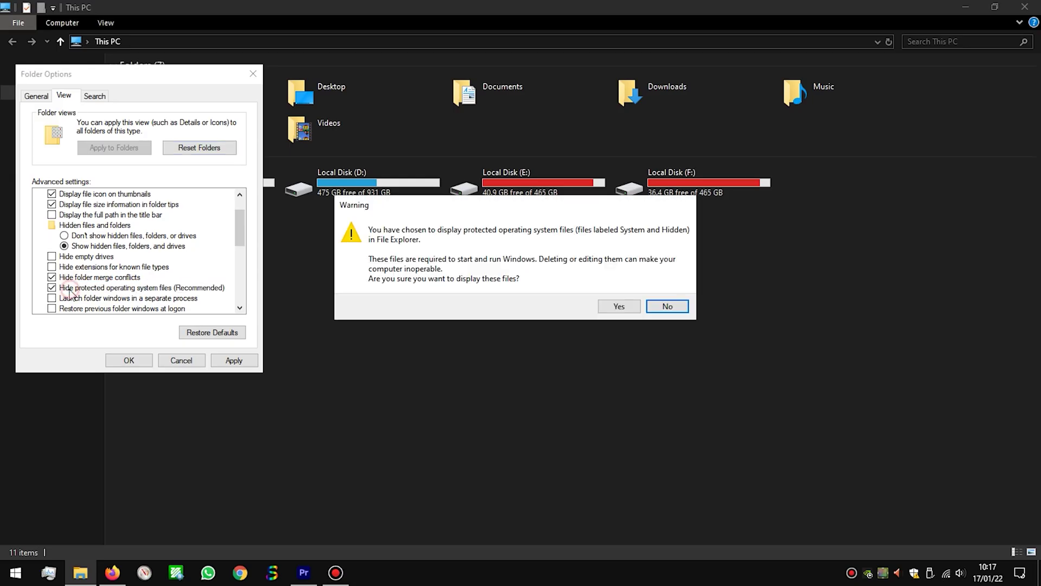
left_click(618, 306)
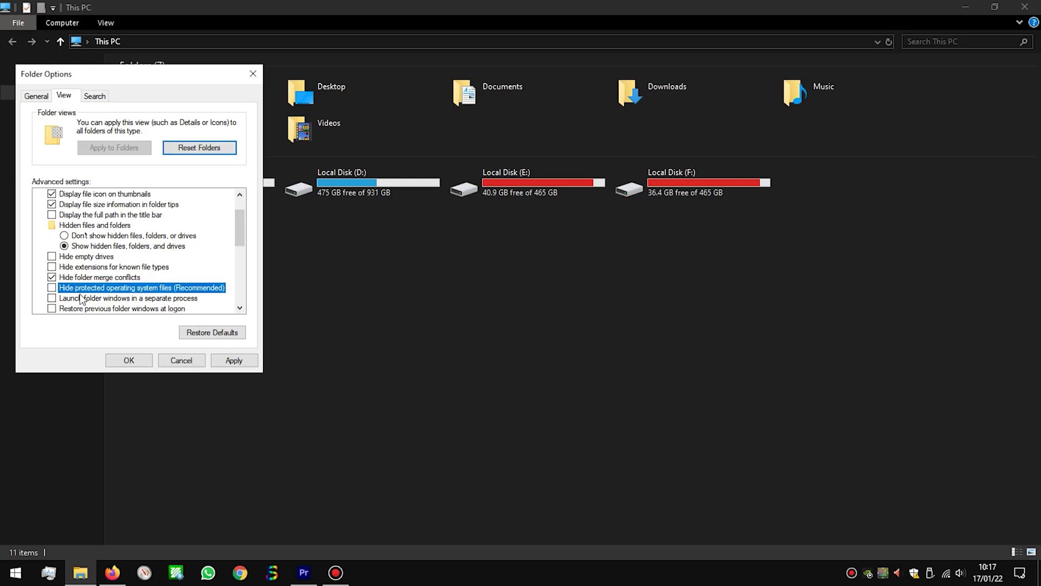
left_click(234, 360)
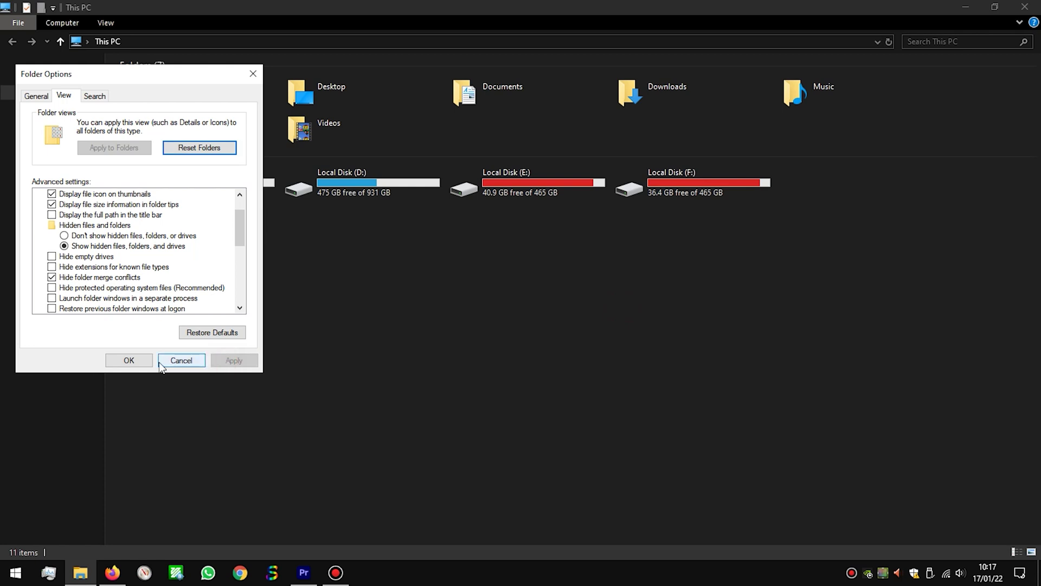
left_click(141, 362)
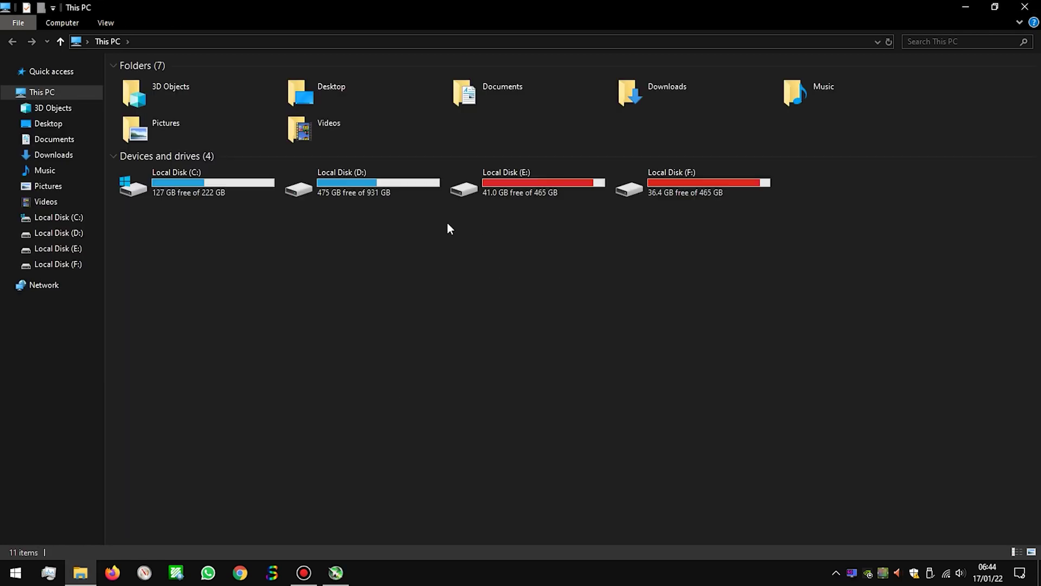
- Go to the folder C:\ProgramData\NVIDIA Corporation\Downloader
left_click(172, 190)
double_click(171, 190)
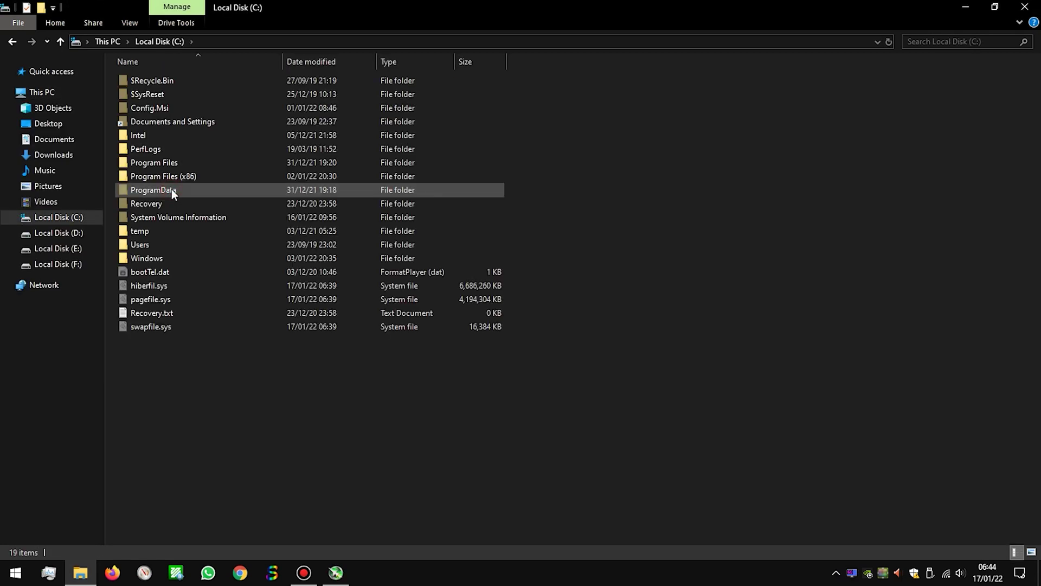
double_click(257, 187)
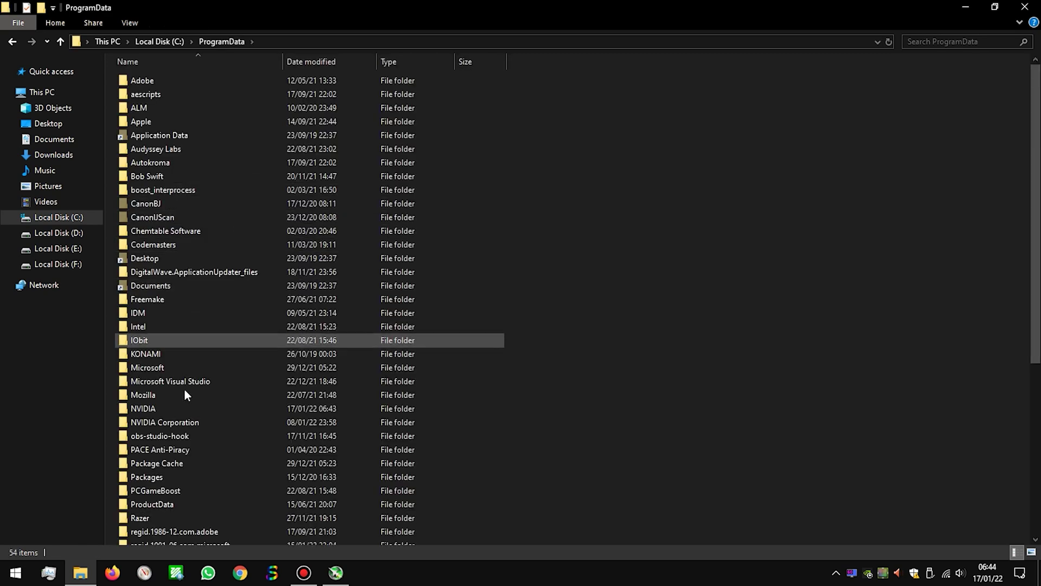
double_click(200, 423)
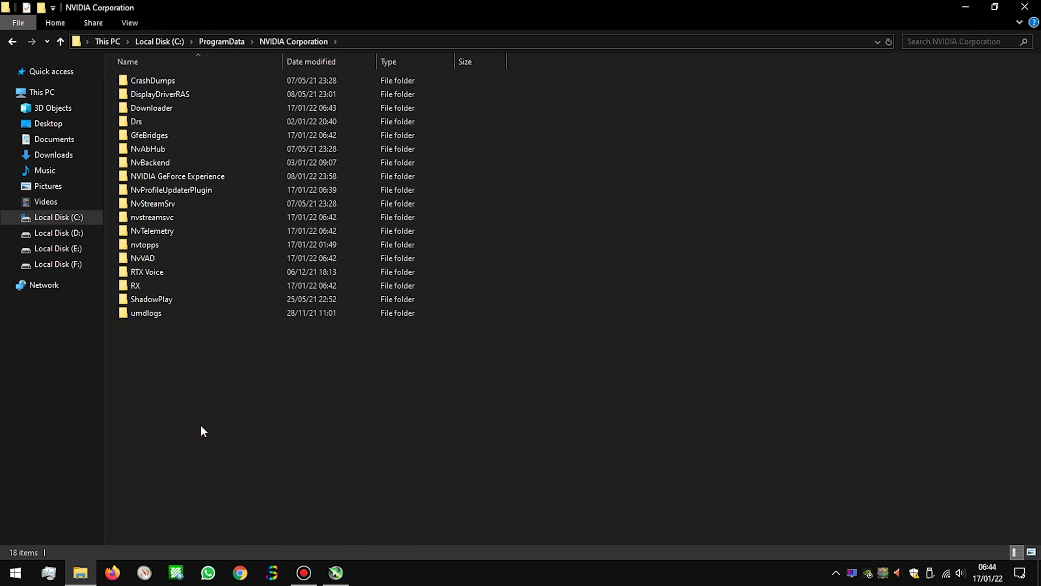
double_click(239, 108)
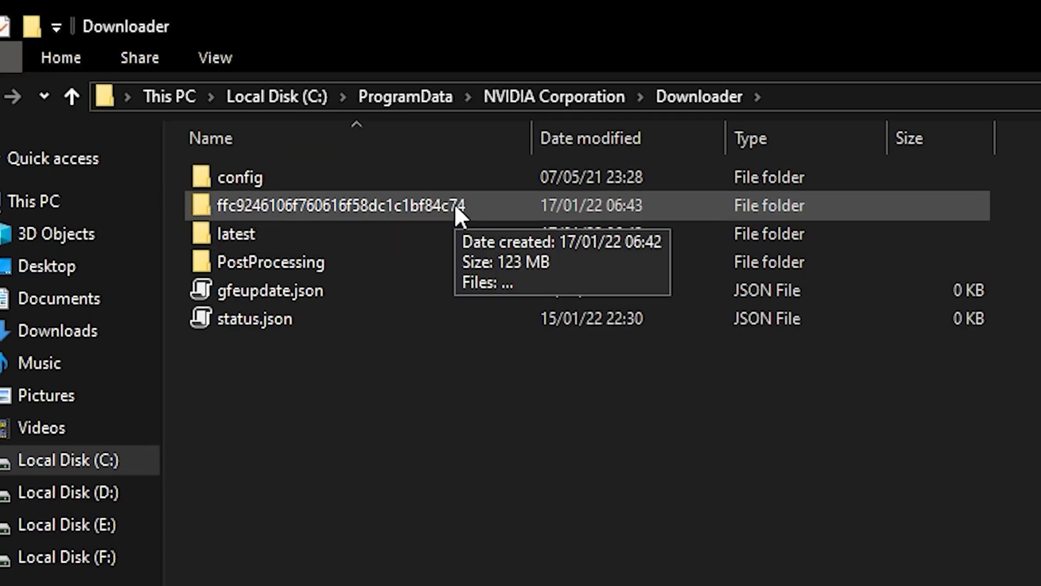
- Permanently delete GeForce_Experience_Update_v3.23.0.74_Beta_CA40F4.exe from the subfolder ffc9246106f760616f58dc1c1bf84c74
double_click(454, 204)
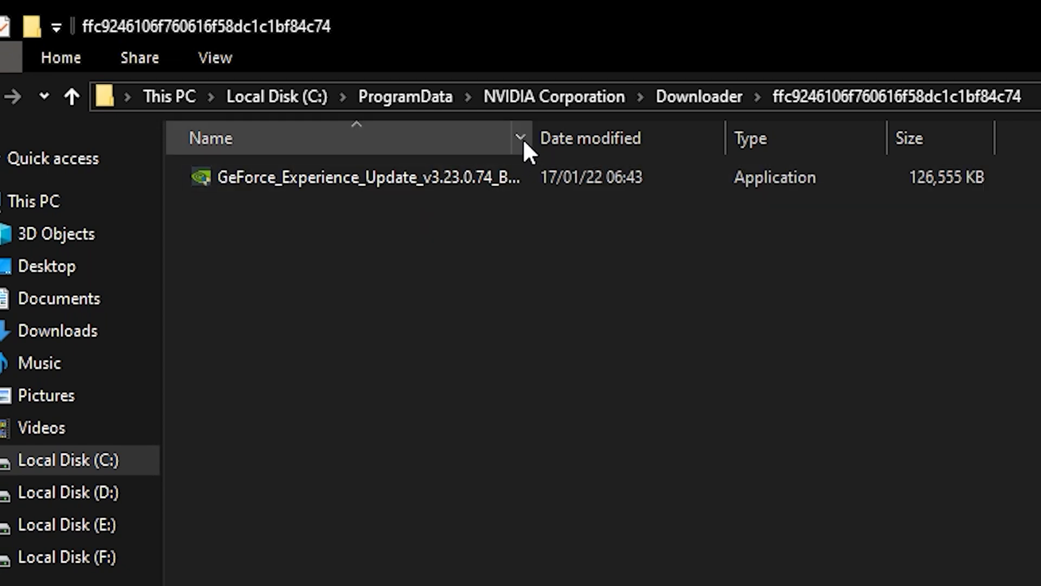
left_click_drag(531, 138, 628, 138)
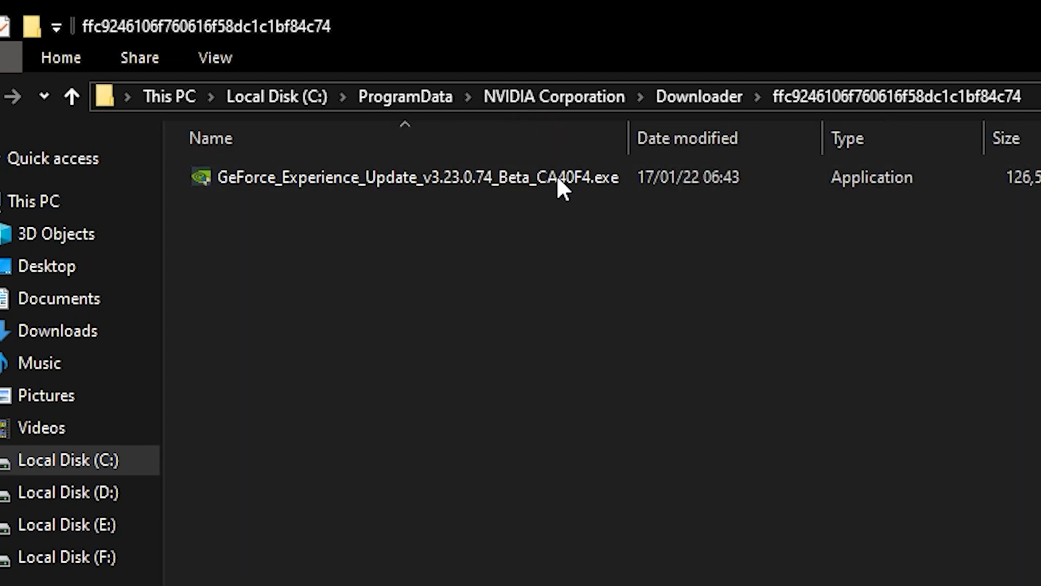
left_click(515, 182)
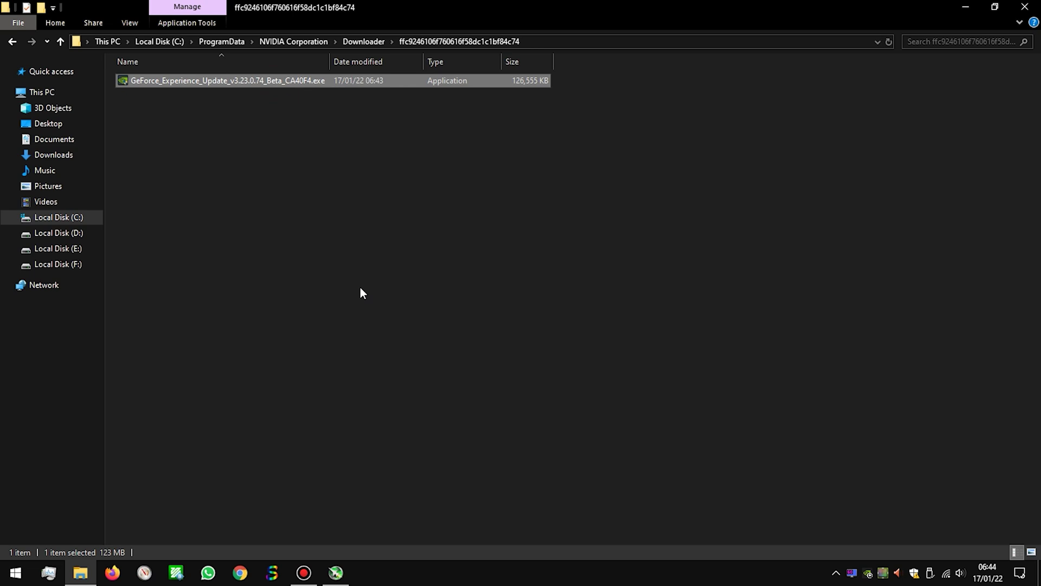
key("shift+Delete")
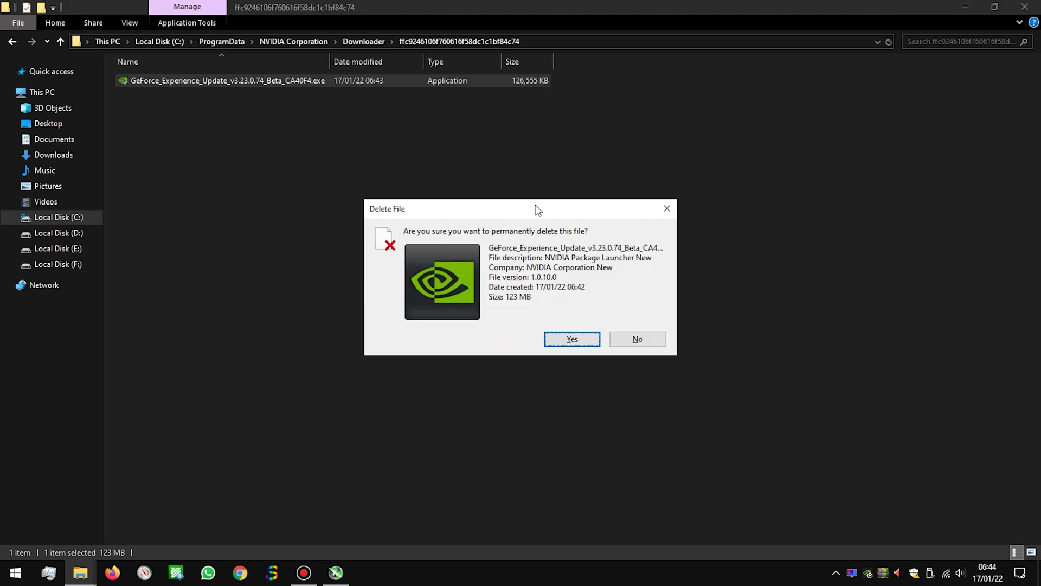
left_click_drag(521, 213, 288, 119)
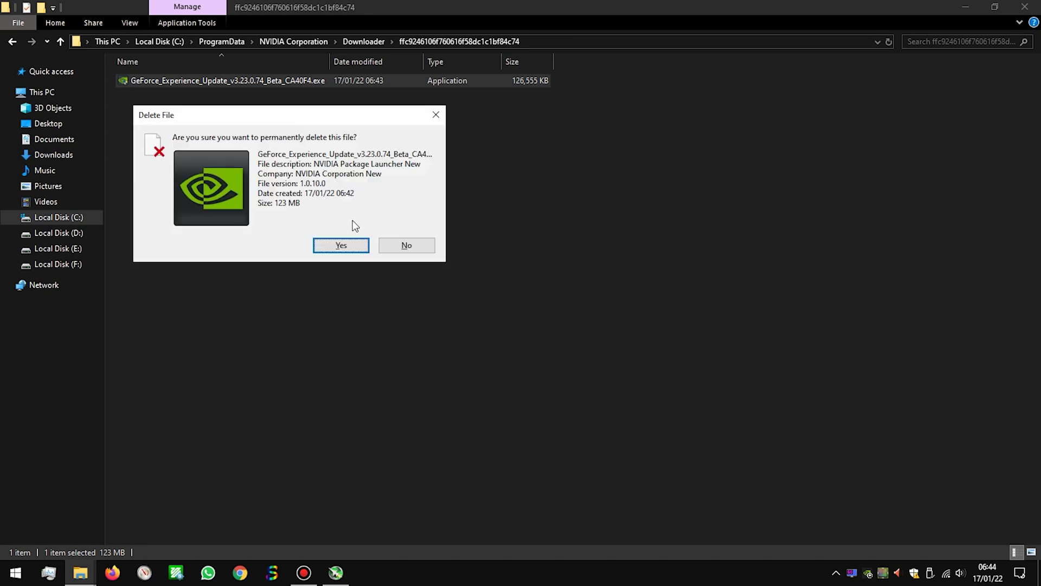
left_click(346, 250)
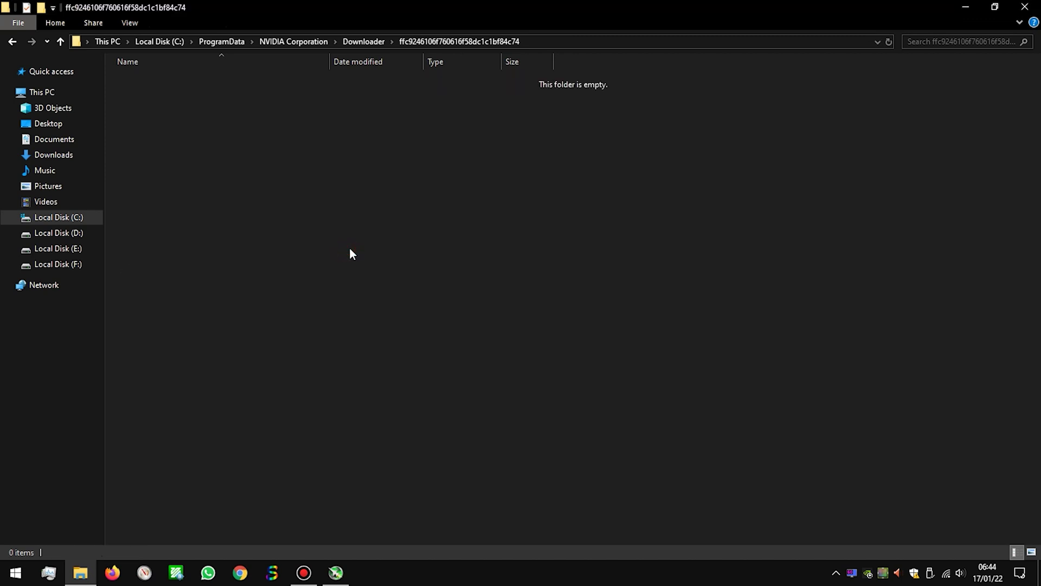
- Return to the Downloader folder and delete the emptied subfolder ffc9246106f760616f58dc1c1bf84c74
left_click(362, 42)
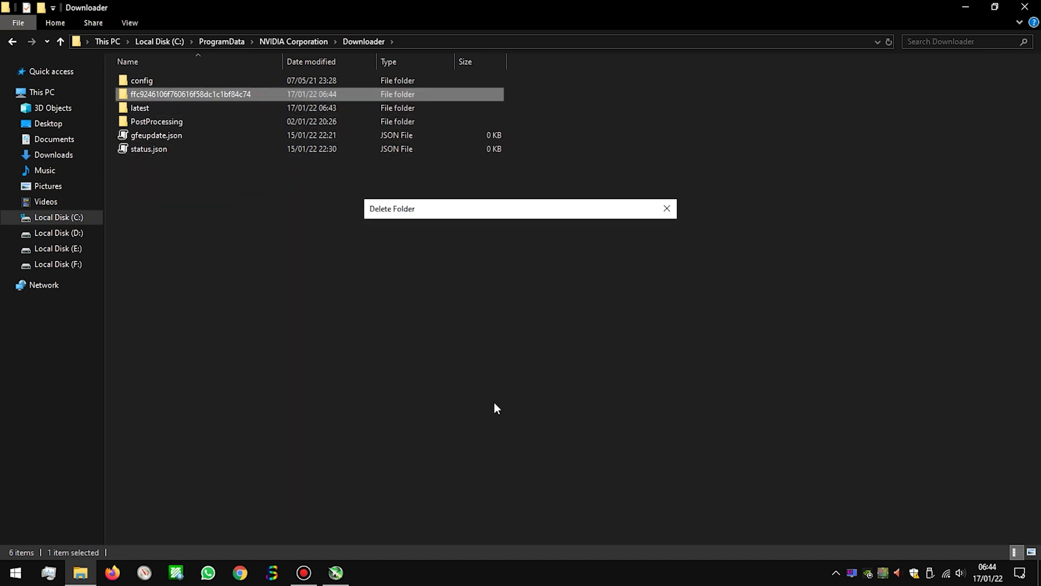
key("Delete")
key("Return")
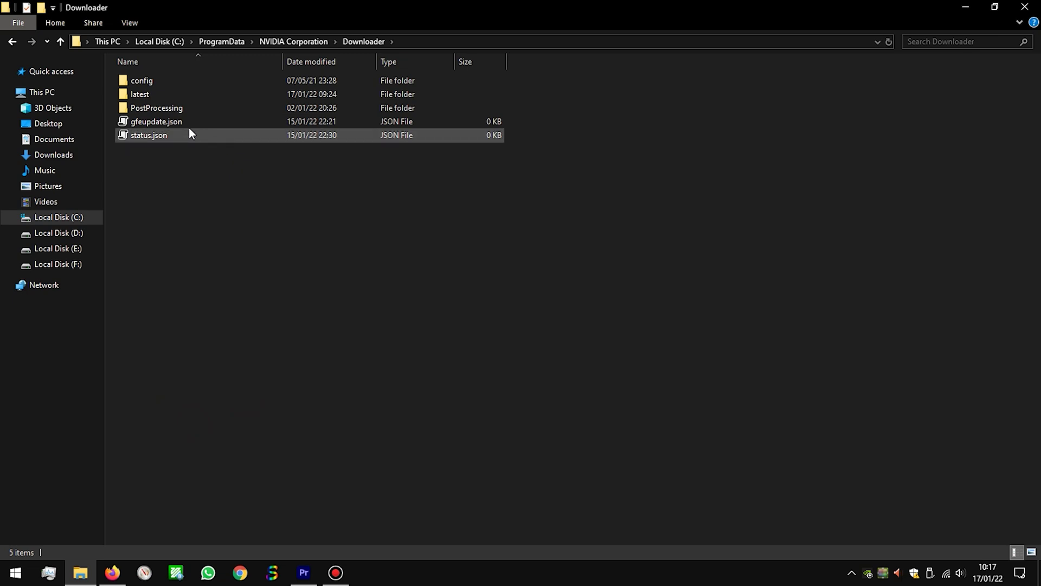
- Launch Notepad and open gfeupdate.json from the Downloader folder in it
key("super")
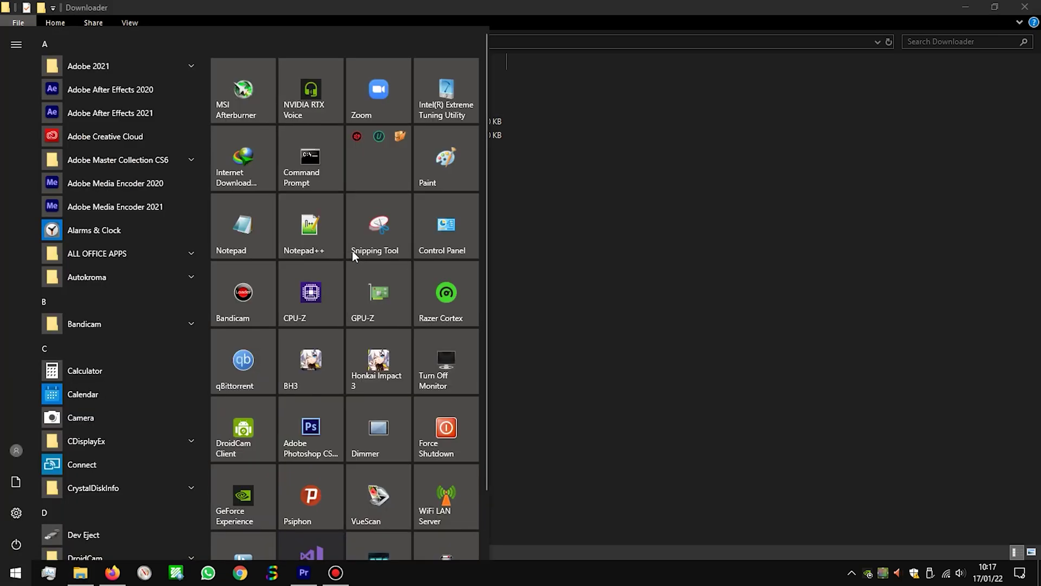
left_click(259, 223)
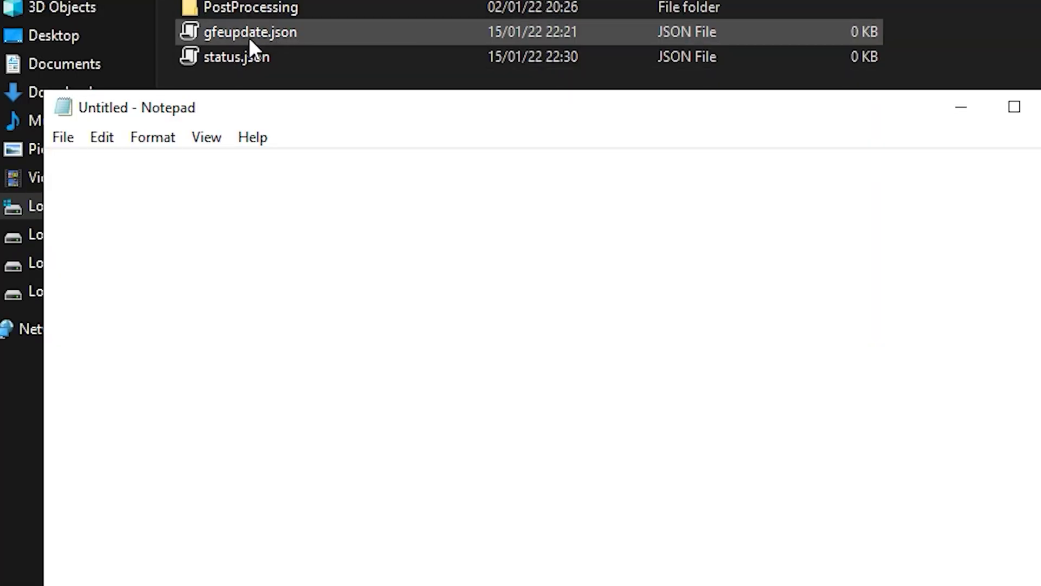
left_click_drag(274, 34, 351, 297)
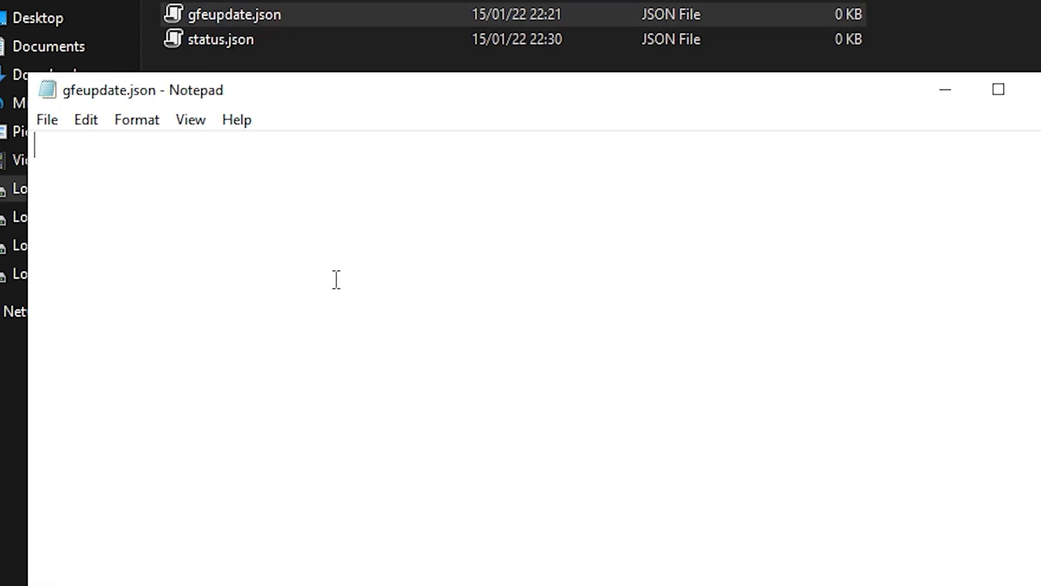
- Write "There were some codes here, Just erase it all" in gfeupdate.json
type("There were some ")
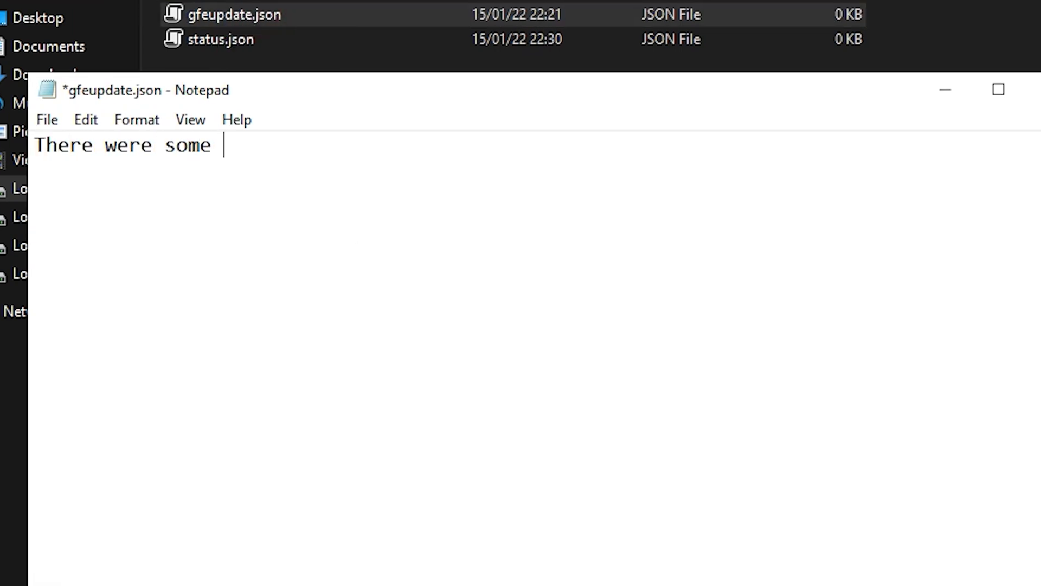
type("codes here, Just erase ")
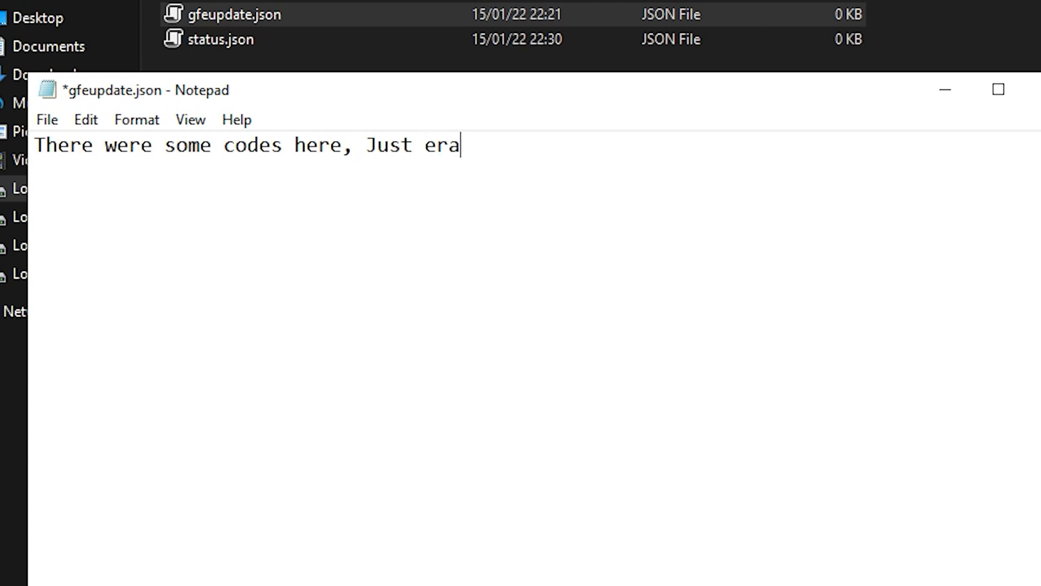
type("it all")
- Erase all the text in gfeupdate.json and close the file without saving
key("ctrl+a")
right_click(315, 155)
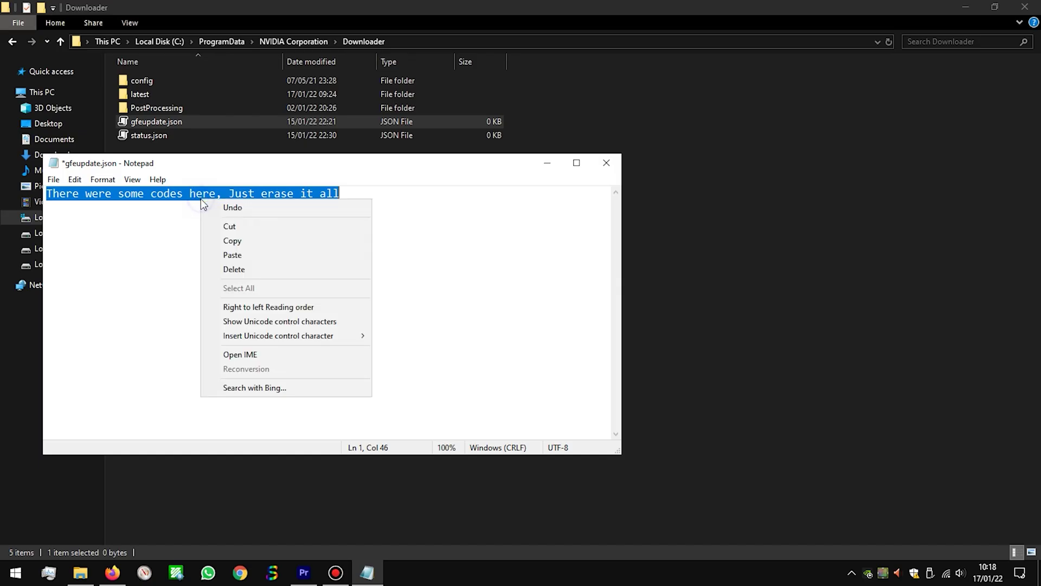
left_click(253, 270)
left_click(606, 162)
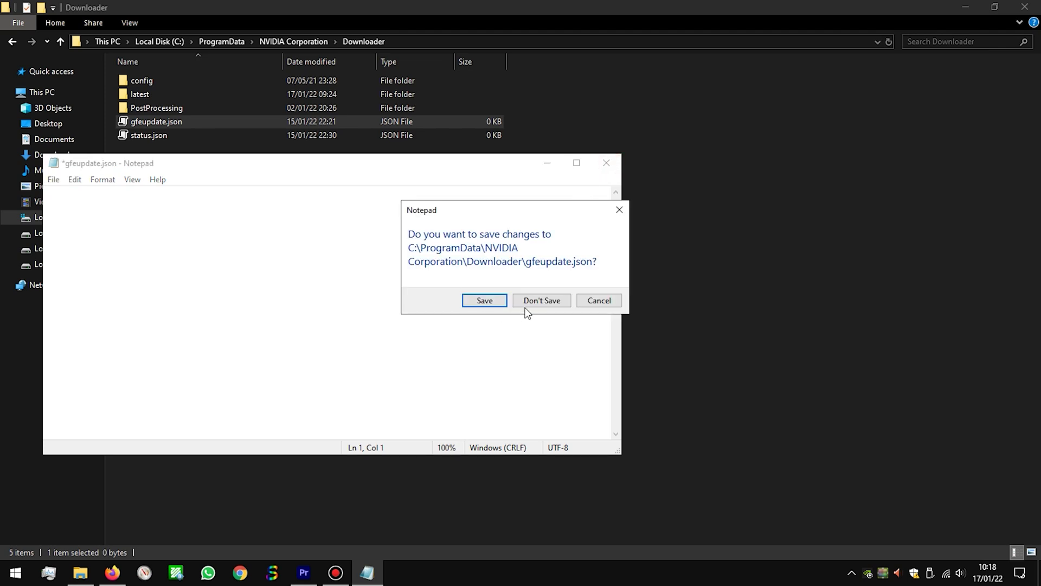
left_click(536, 302)
- Open status.json from the Downloader folder in Notepad and write "There were some codes here, just erase it all" in it
left_click(158, 140)
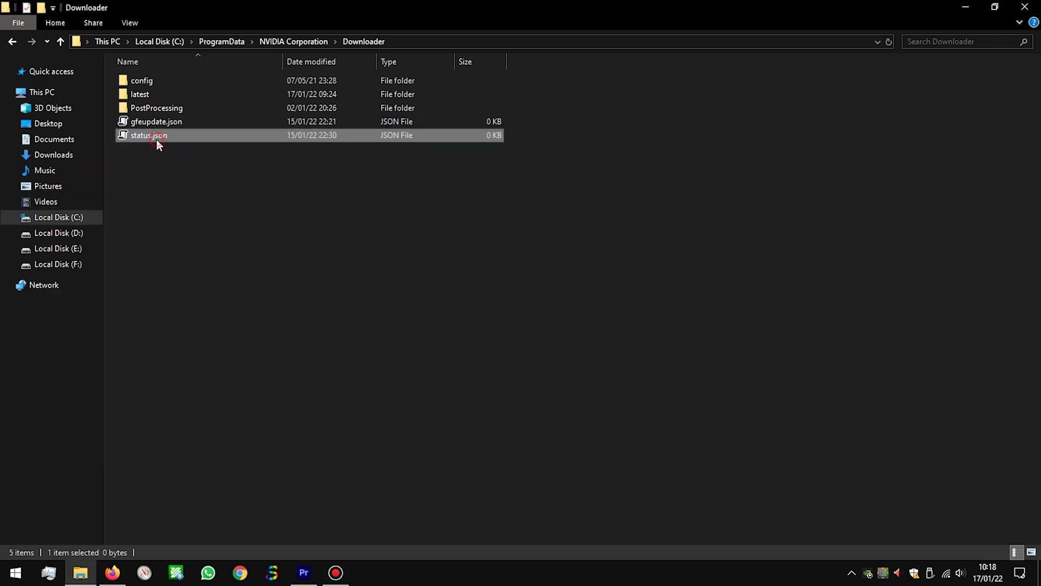
key("super")
left_click(242, 228)
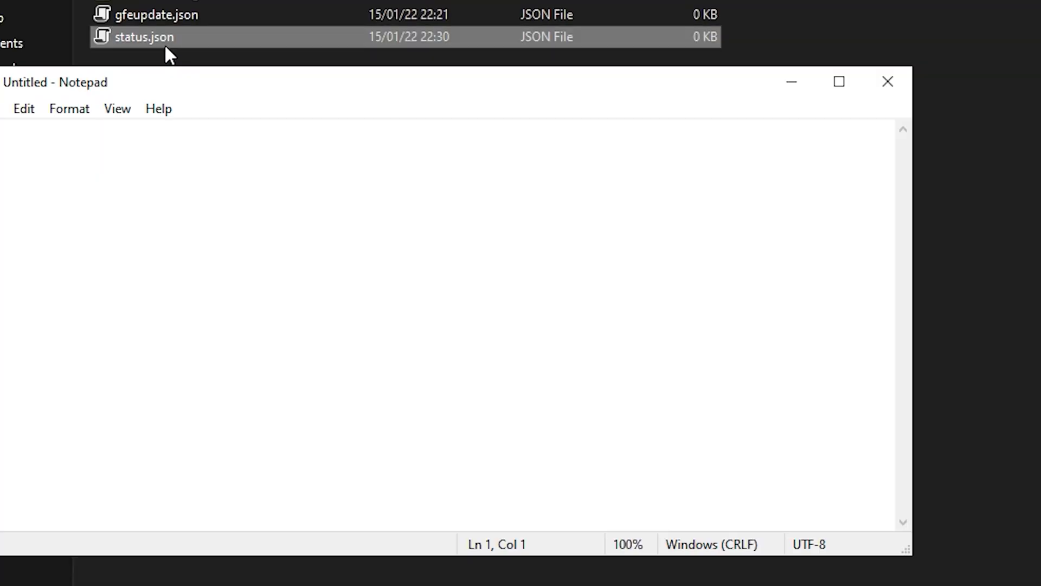
left_click_drag(165, 46, 166, 204)
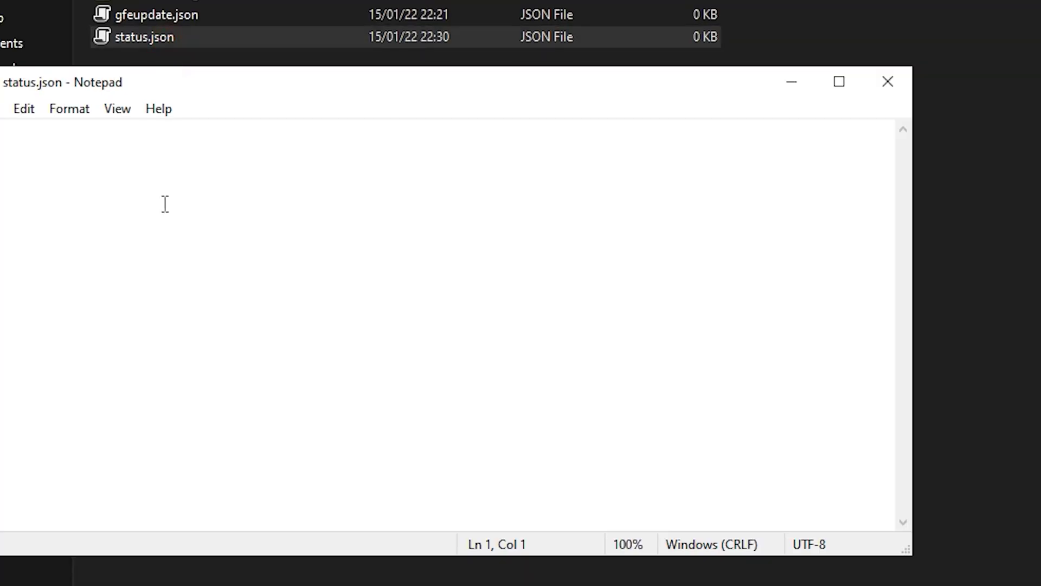
type("There were some codes here, just")
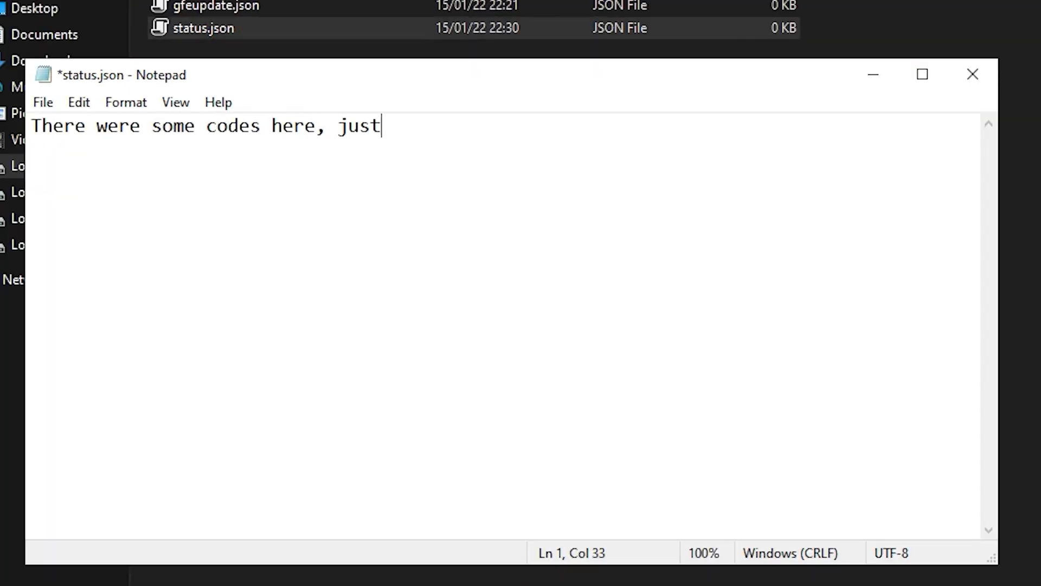
type(" erase it all")
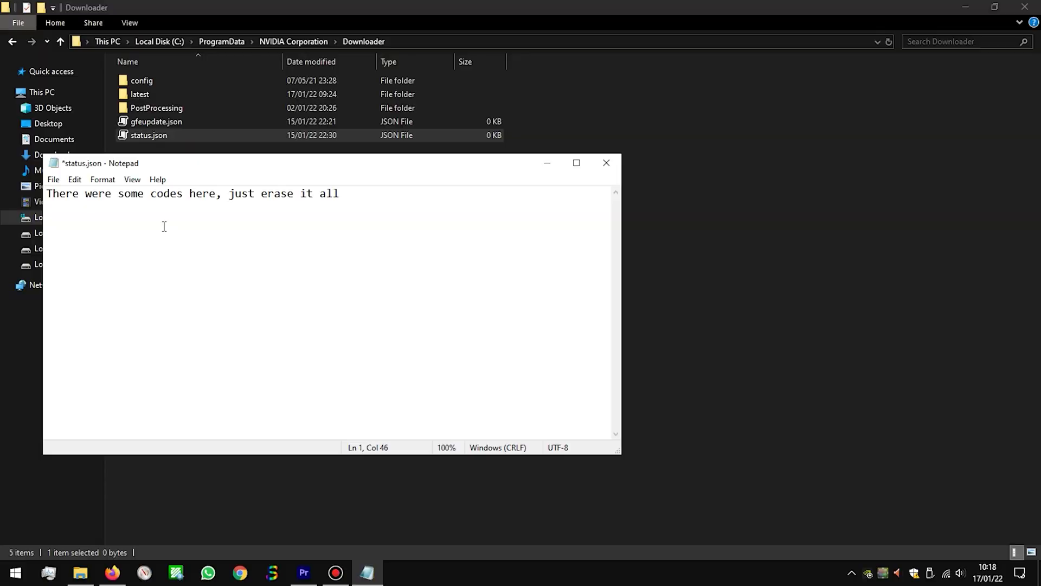
- Erase all the text in status.json and close the file without saving
key("ctrl+a")
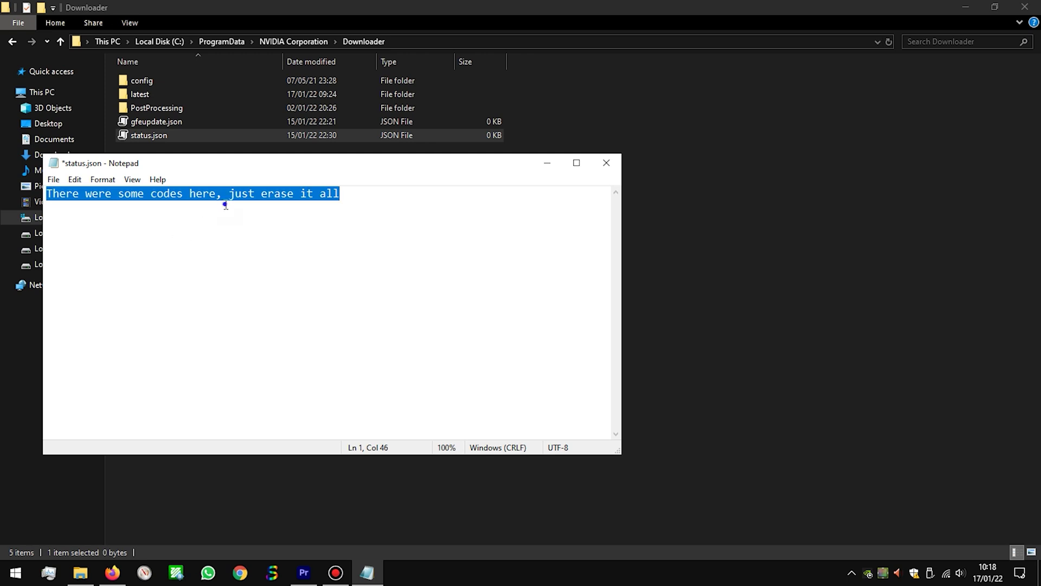
right_click(226, 205)
left_click(310, 275)
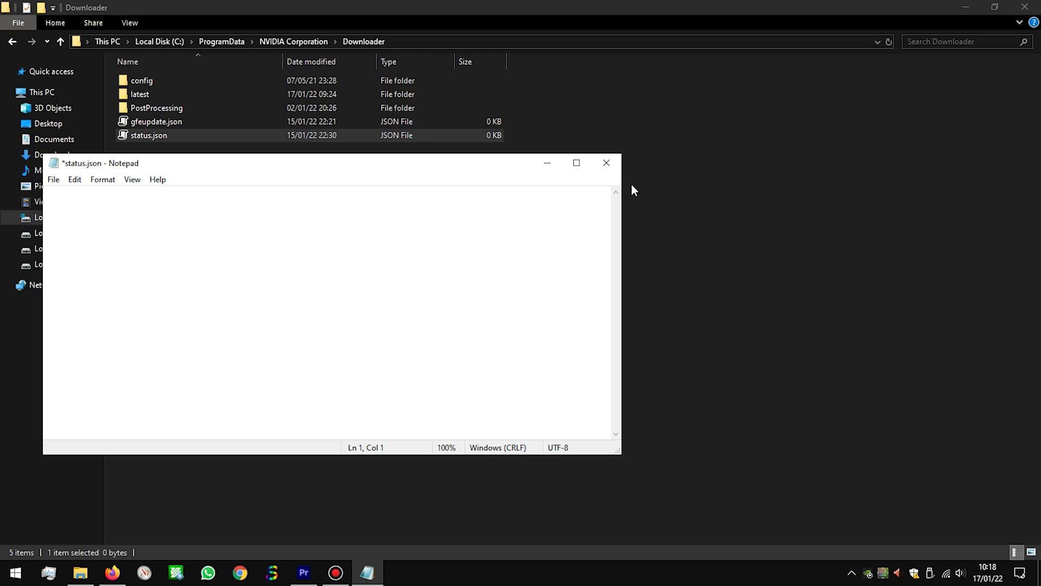
left_click(606, 163)
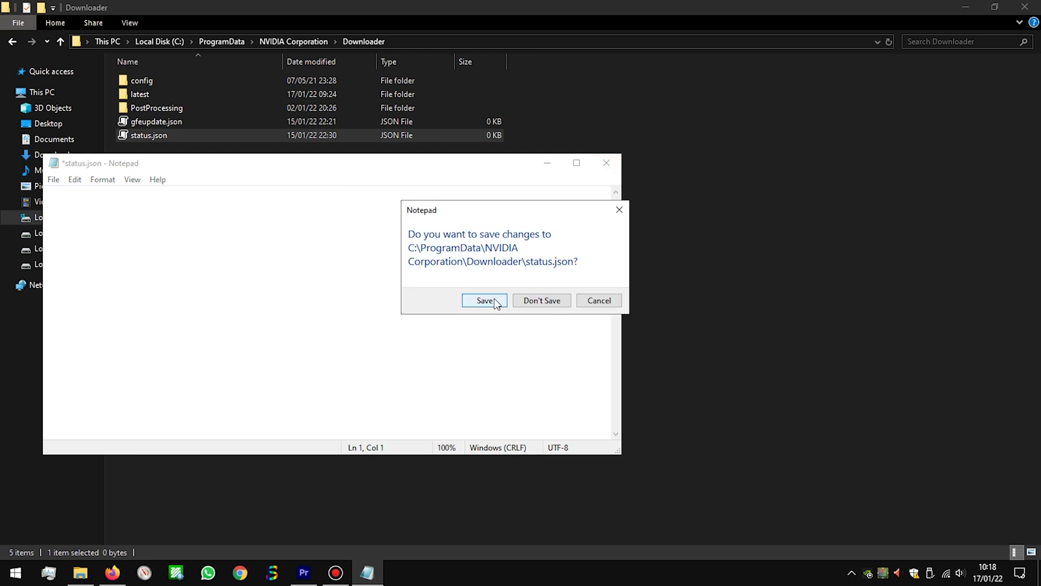
left_click(548, 302)
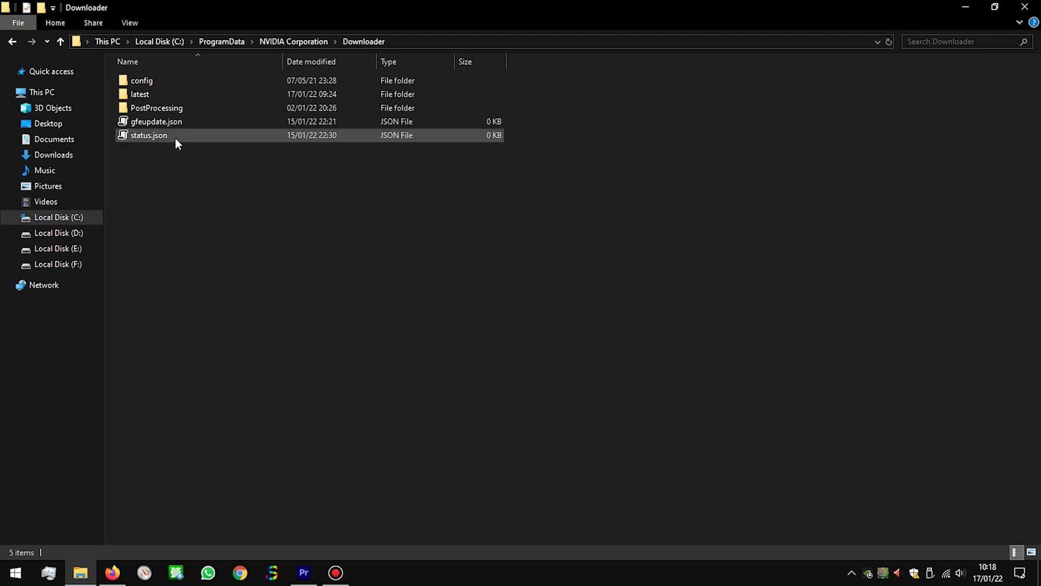
- Check the attributes of gfeupdate.json, including the advanced ones, without changing them, and open the properties of status.json
right_click(186, 124)
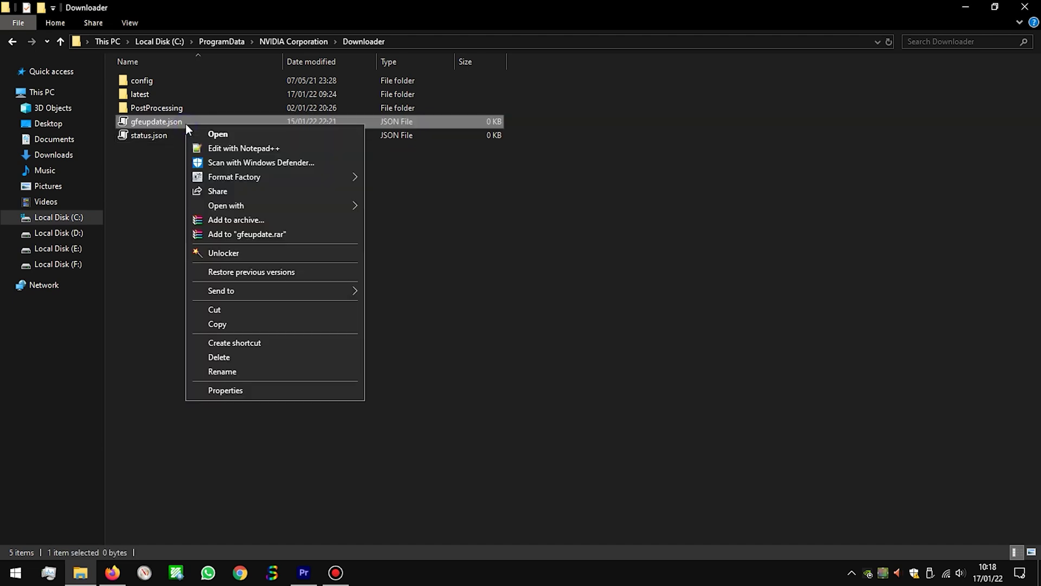
left_click(225, 390)
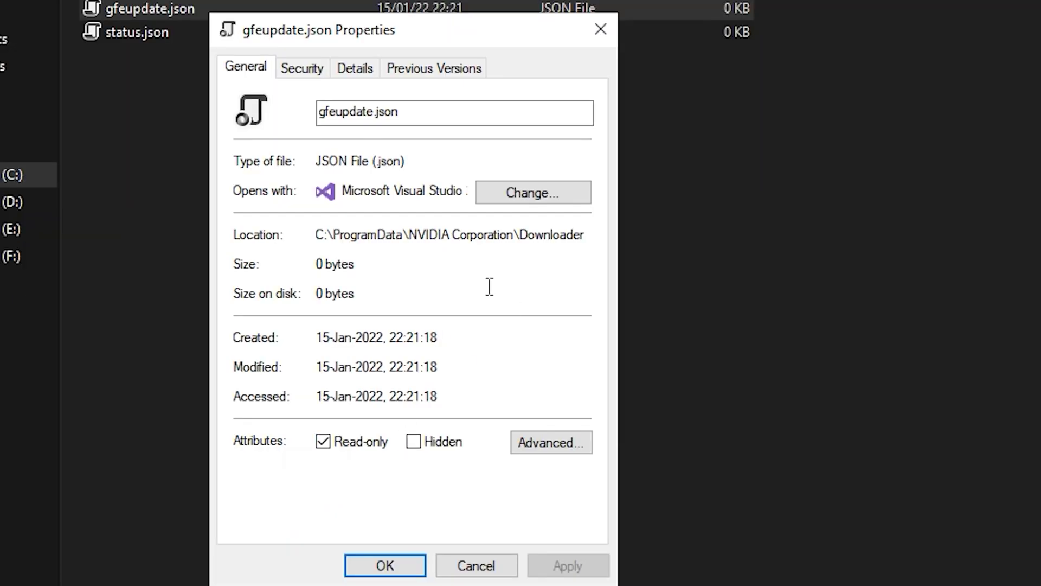
left_click(552, 446)
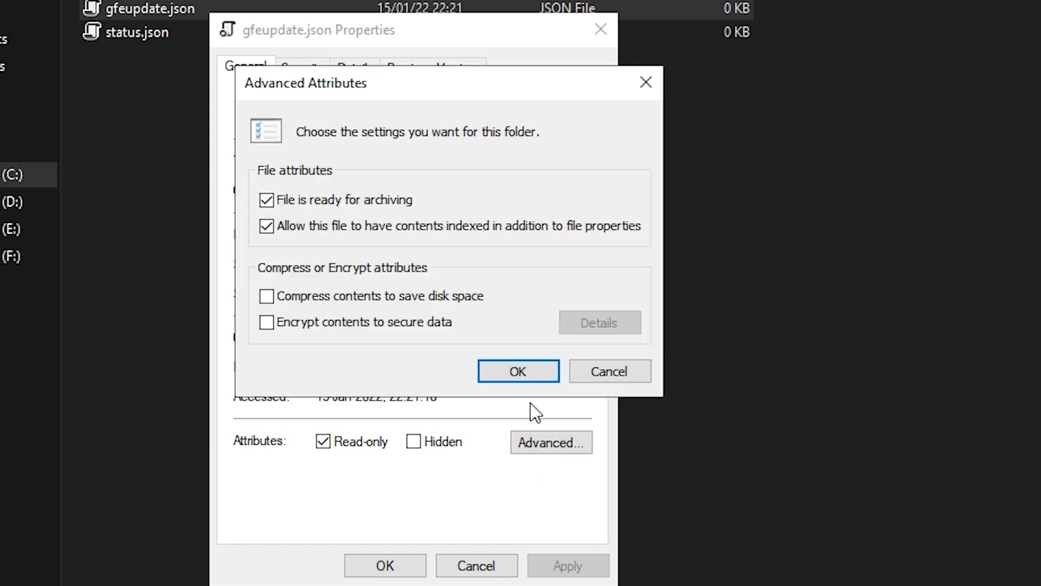
left_click(609, 372)
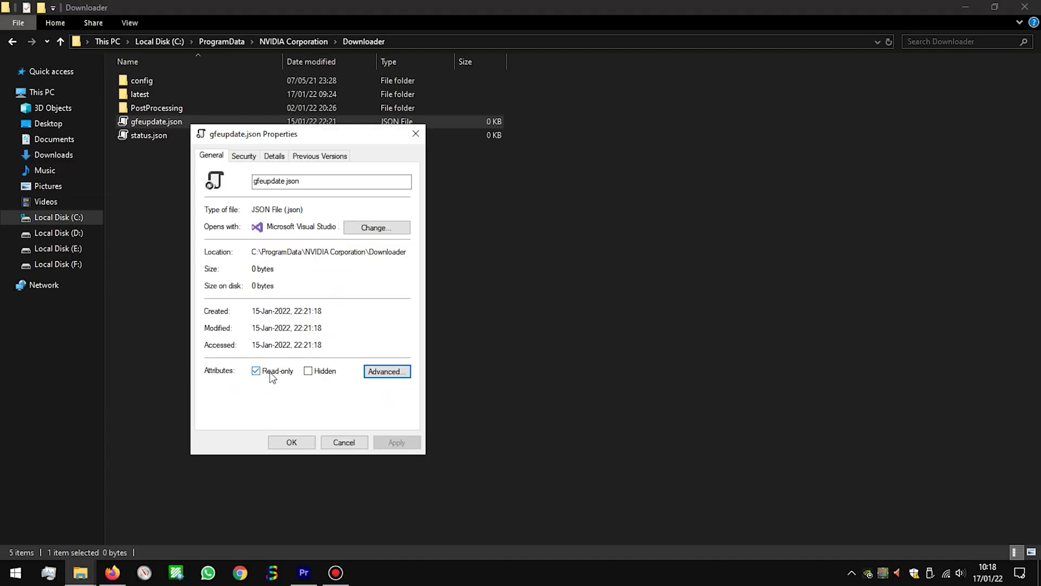
left_click(345, 442)
right_click(167, 142)
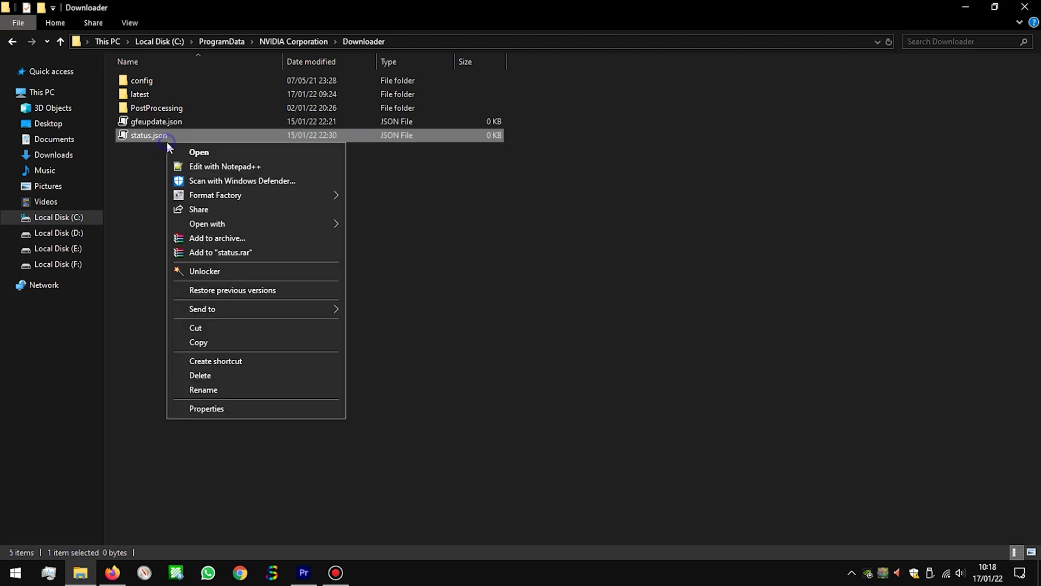
left_click(209, 409)
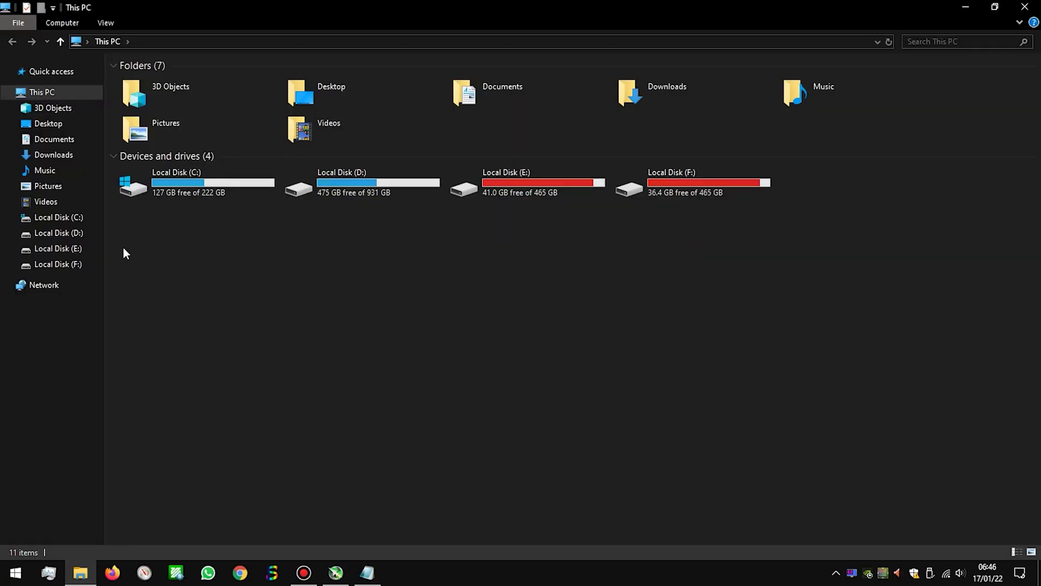
- Browse from This PC to the folder C:\Windows\System32\drivers\etc
double_click(170, 195)
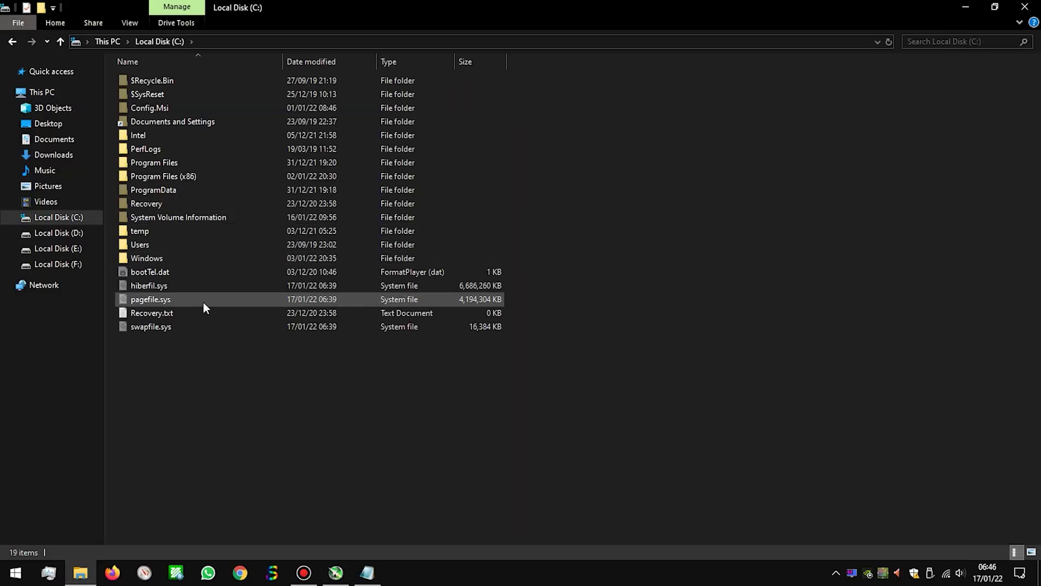
double_click(146, 259)
scroll(185, 347, "down", 6)
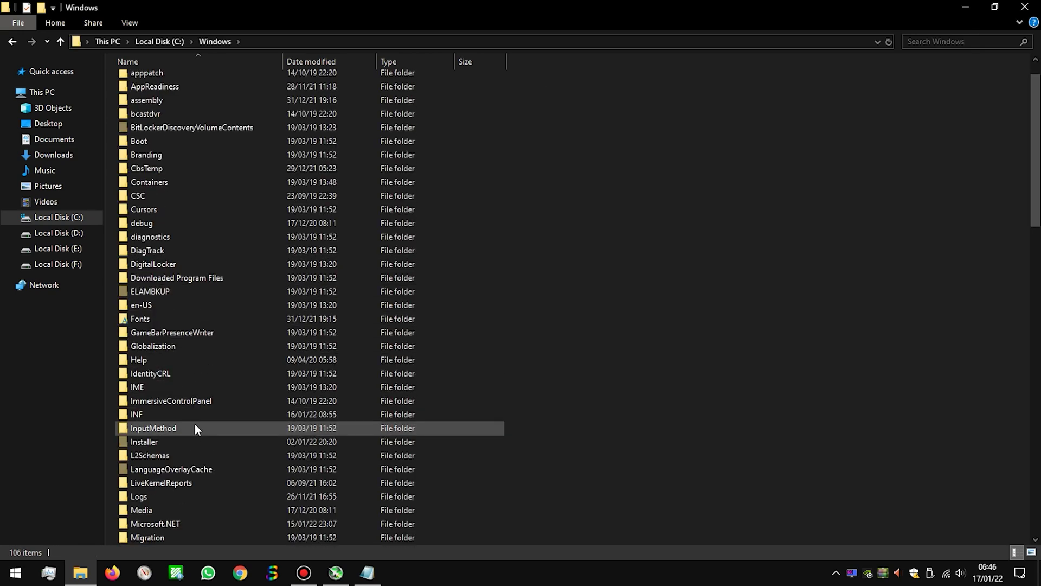
scroll(194, 428, "down", 8)
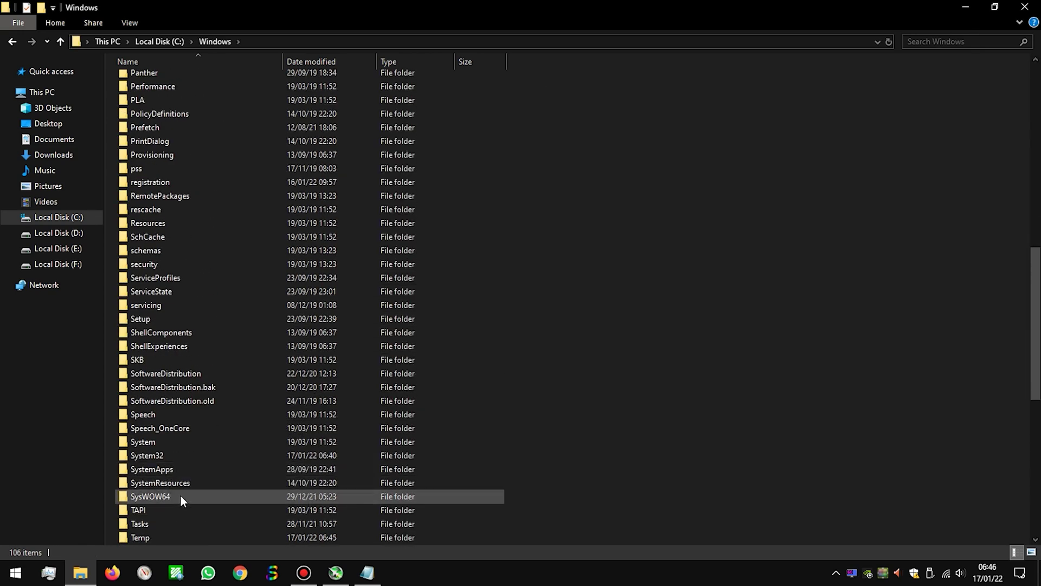
double_click(162, 455)
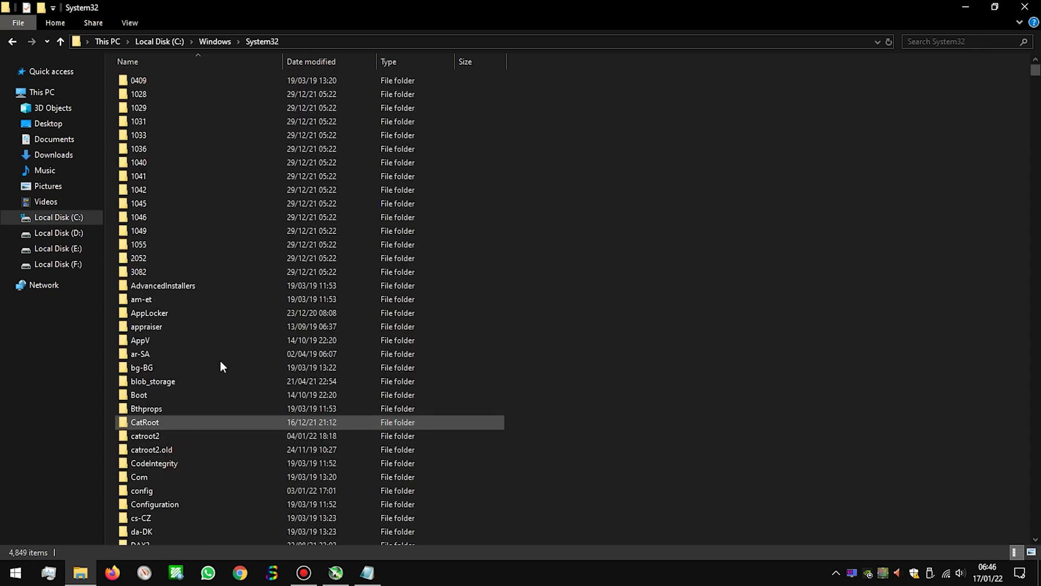
scroll(193, 451, "down", 2)
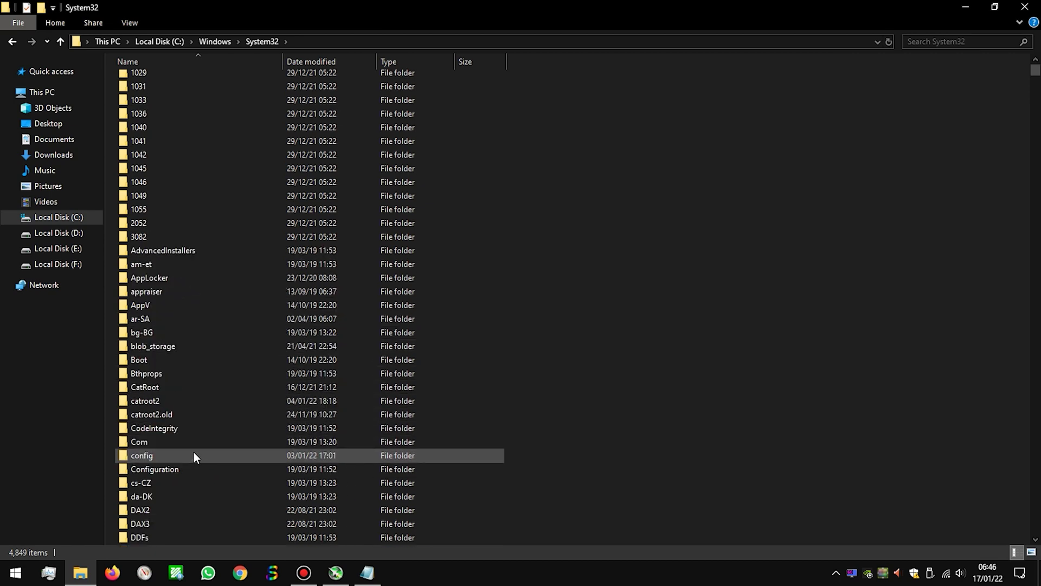
scroll(187, 477, "down", 2)
double_click(184, 482)
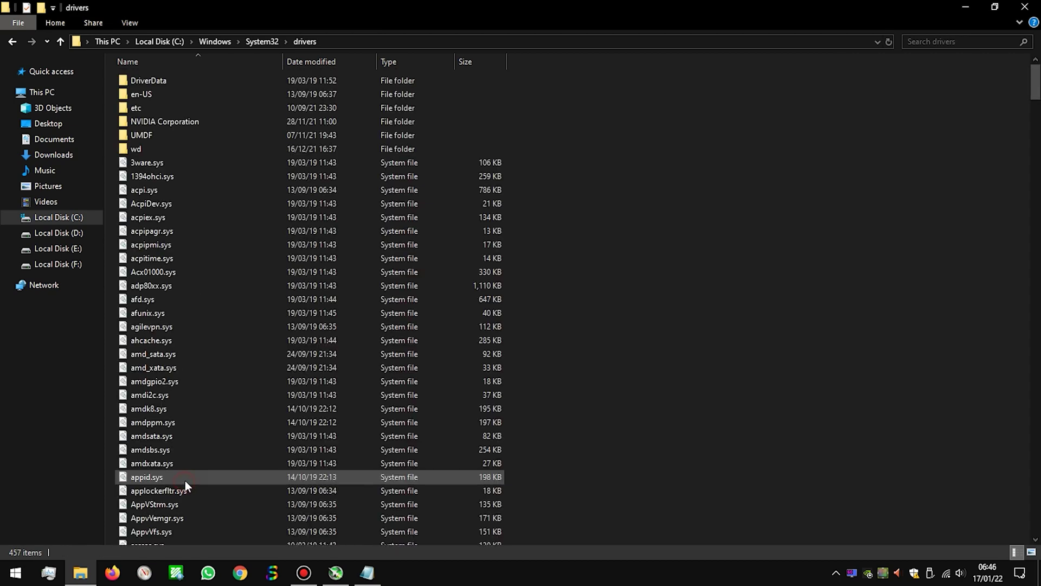
double_click(208, 105)
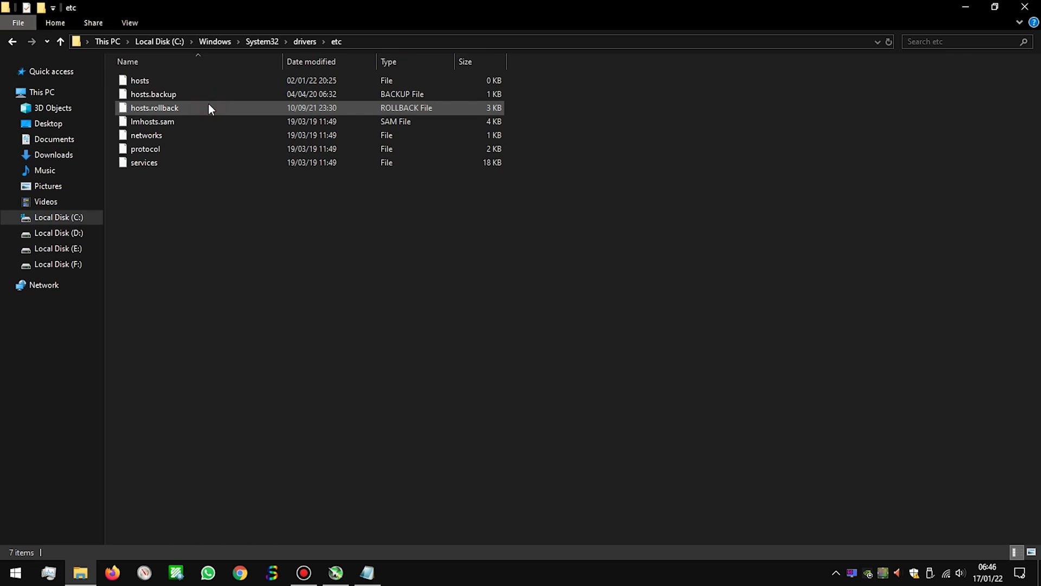
- Copy the hosts file from the etc folder and paste it into the Music folder
left_click(205, 79)
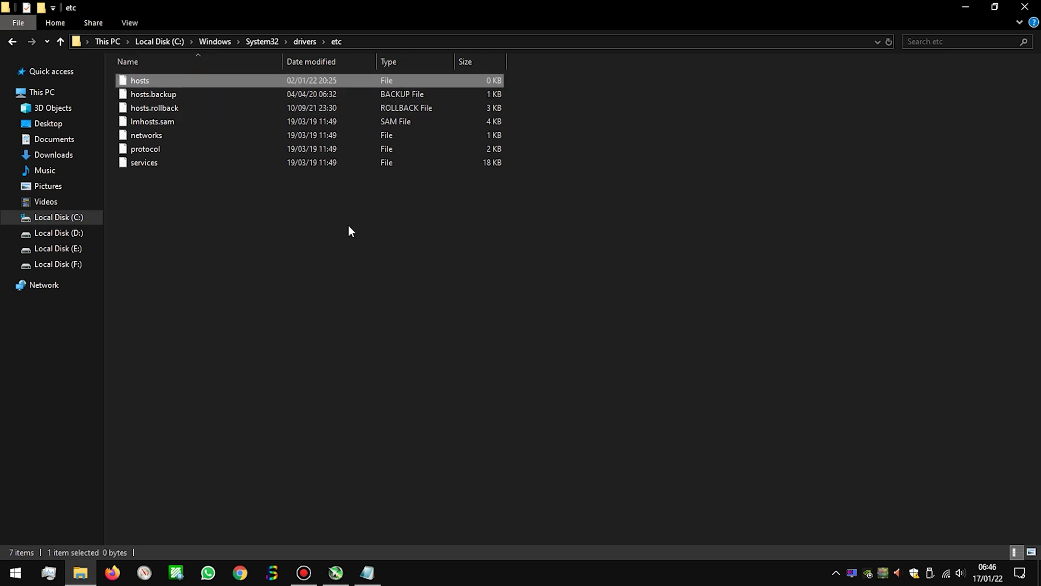
right_click(419, 80)
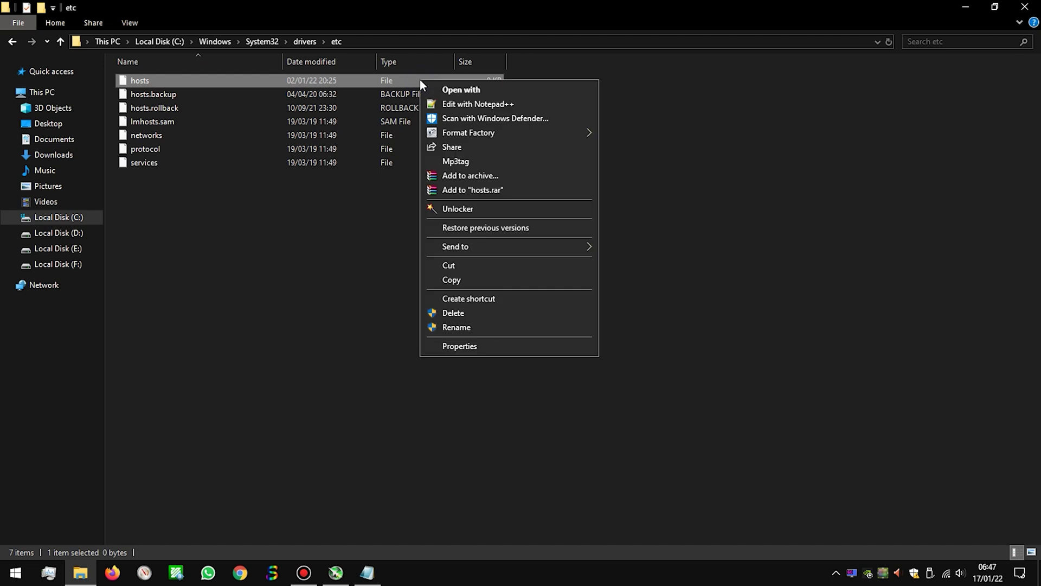
left_click(467, 280)
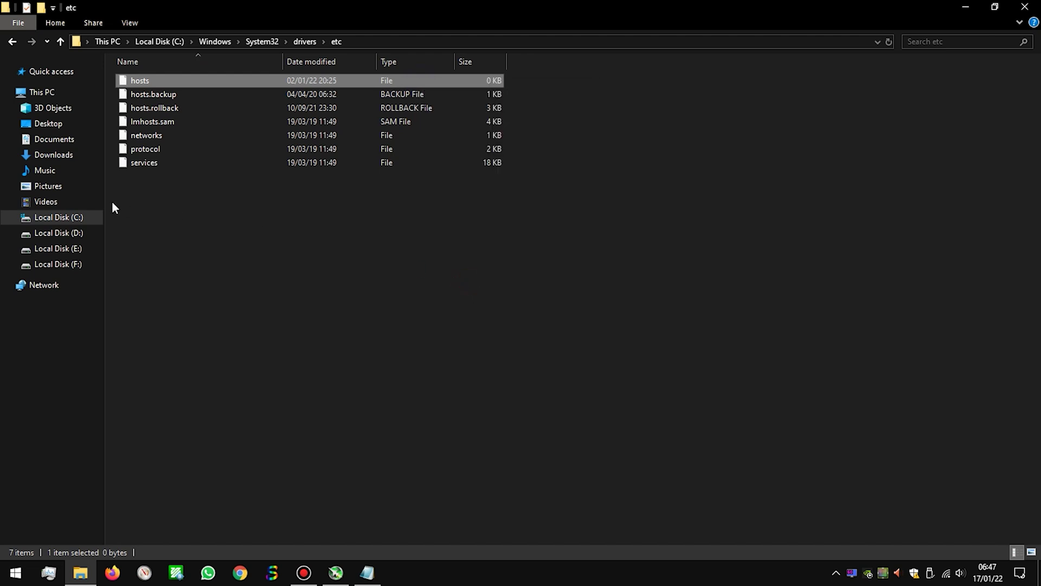
left_click(52, 171)
right_click(232, 178)
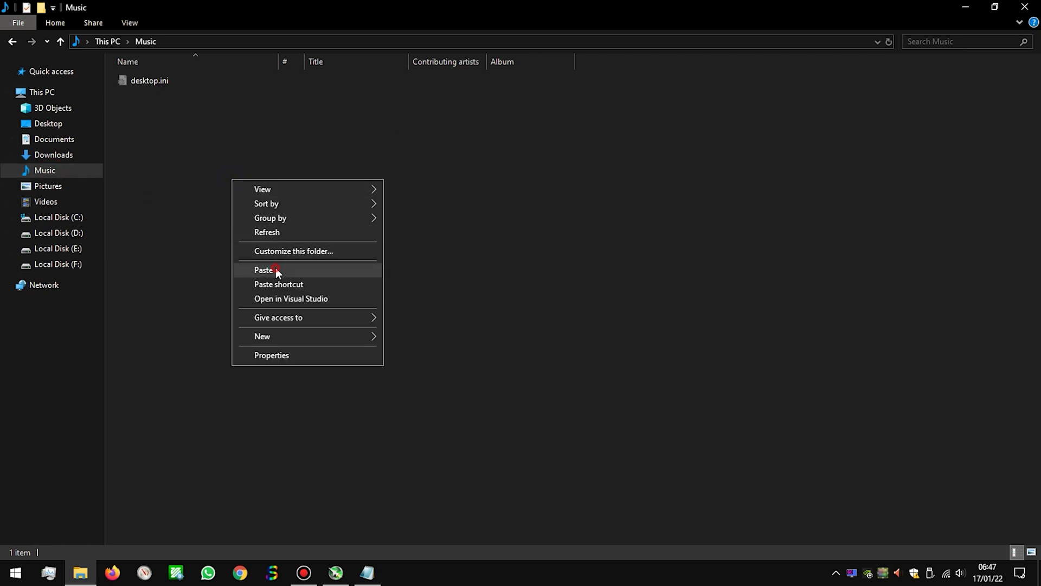
left_click(276, 270)
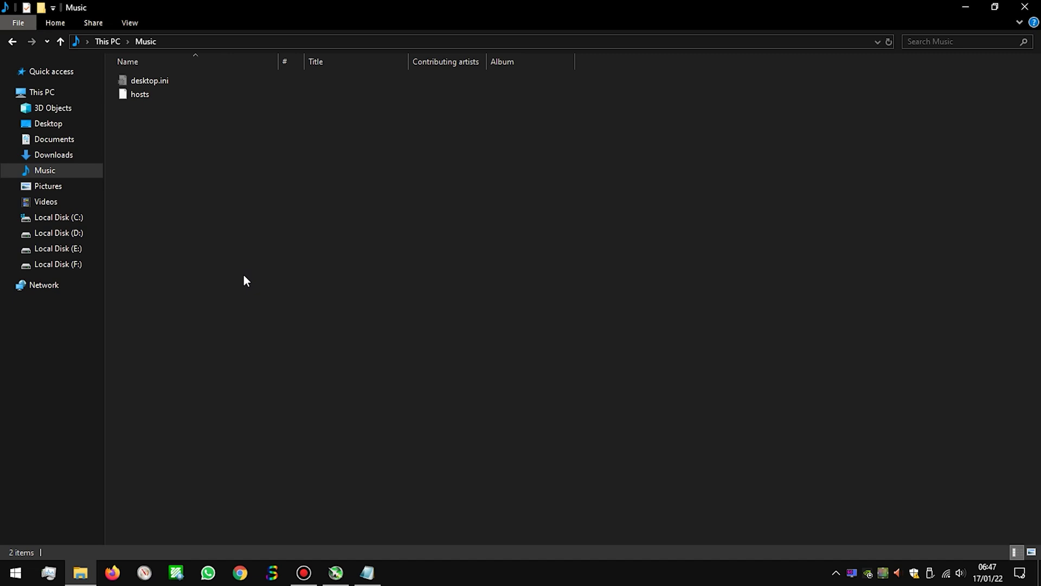
- Launch Notepad, open the hosts copy from the Music folder in it and look through its contents
key("super")
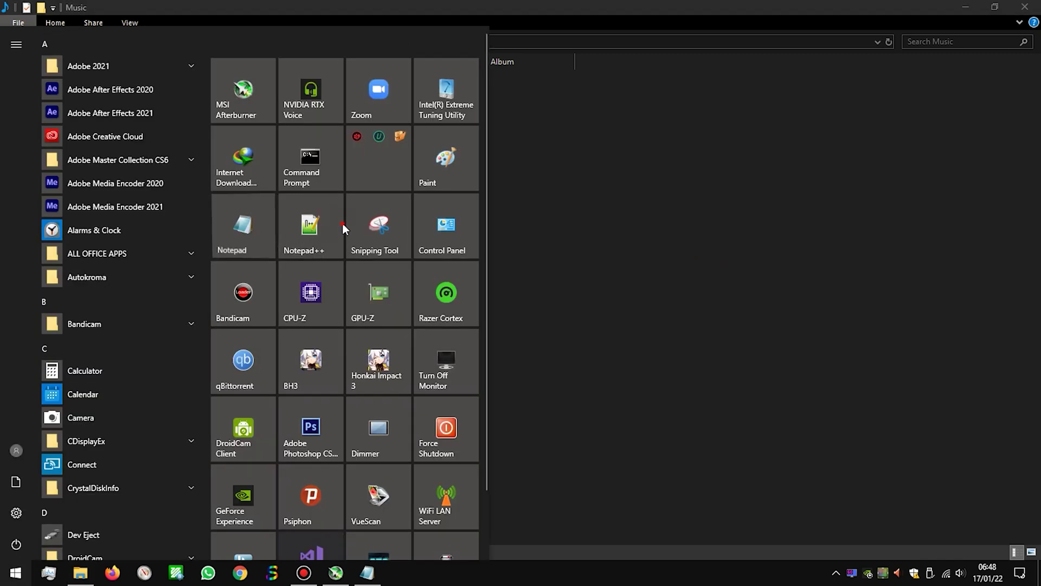
left_click_drag(343, 228, 591, 129)
left_click_drag(150, 96, 640, 289)
scroll(627, 266, "down", 2)
scroll(627, 274, "up", 2)
scroll(623, 287, "down", 2)
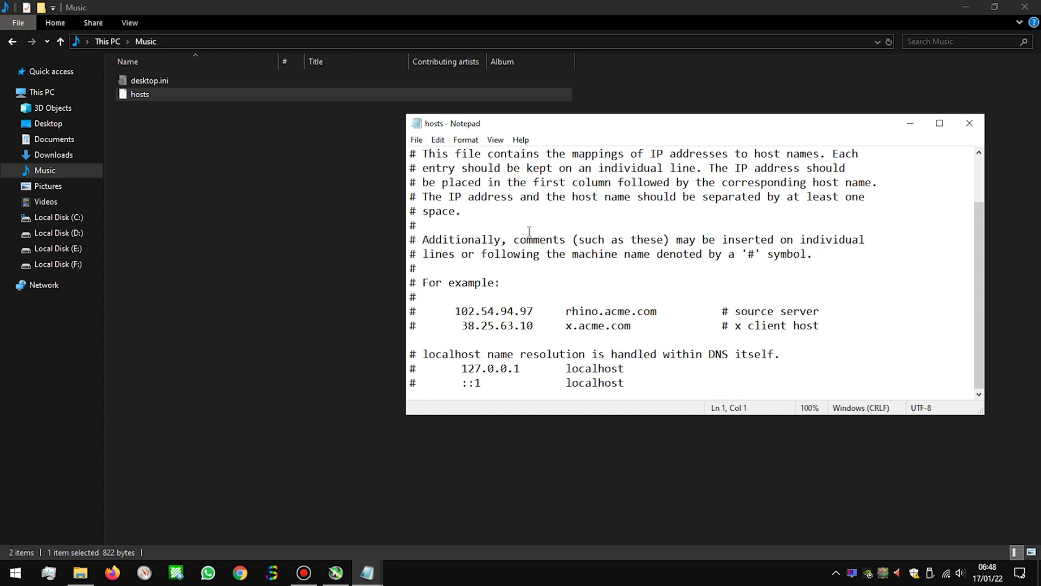
scroll(530, 247, "up", 2)
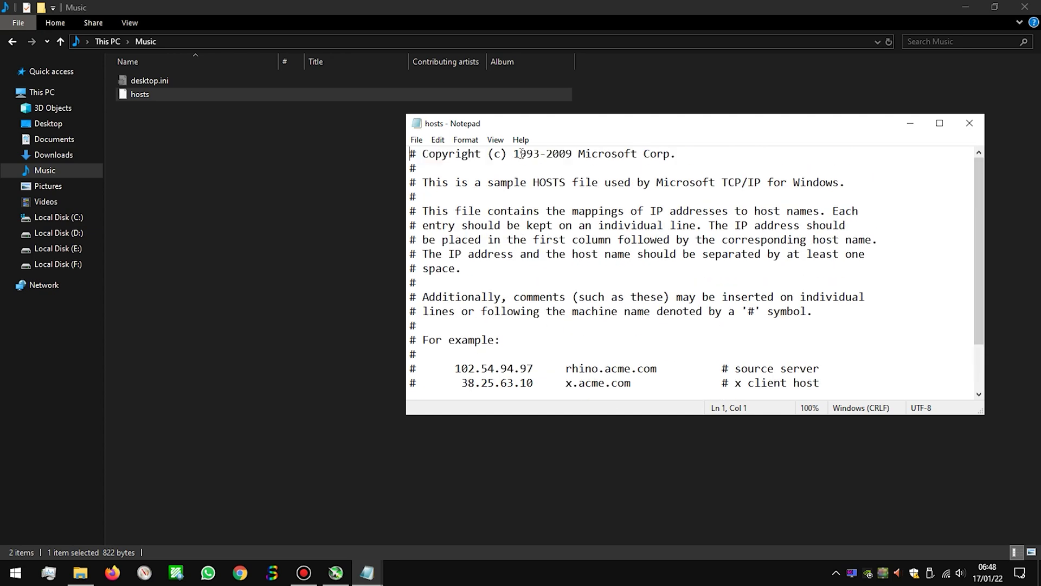
- Bring up My own Host File 2.txt alongside the hosts copy and examine its list of blocked host entries
left_click(369, 572)
left_click(327, 533)
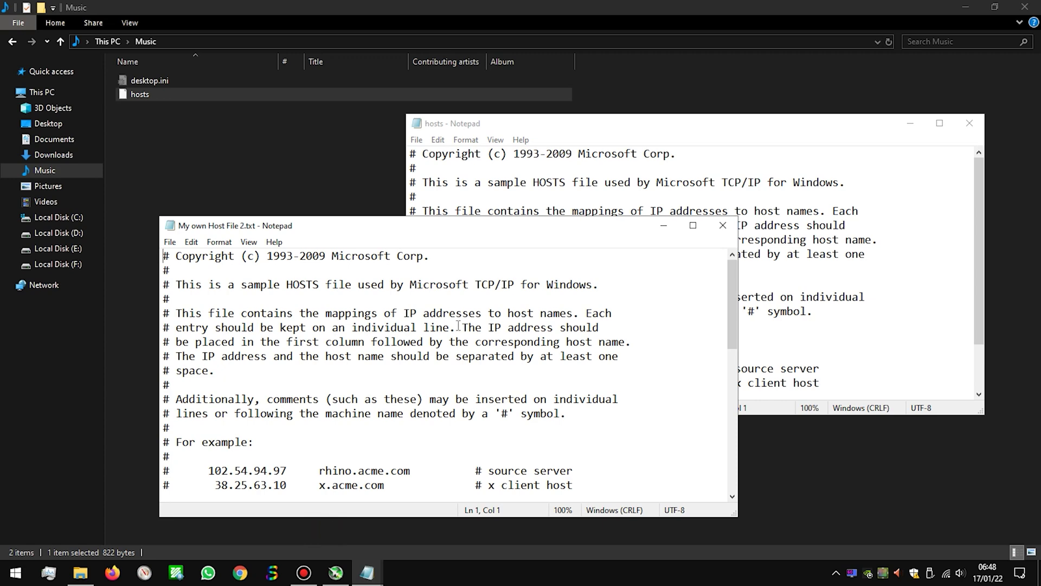
left_click_drag(464, 231, 347, 168)
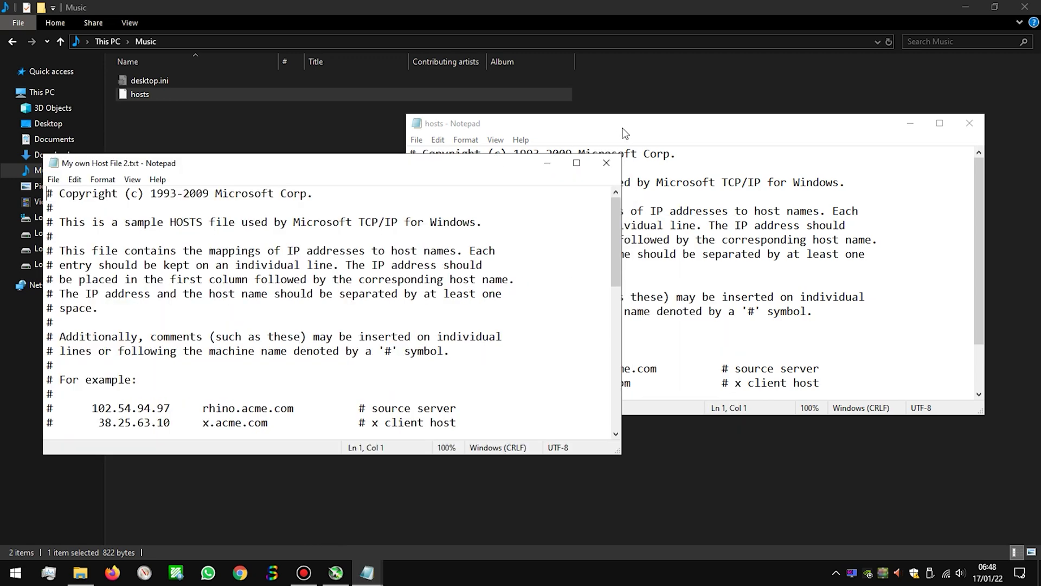
left_click(622, 129)
left_click(346, 331)
scroll(345, 330, "down", 2)
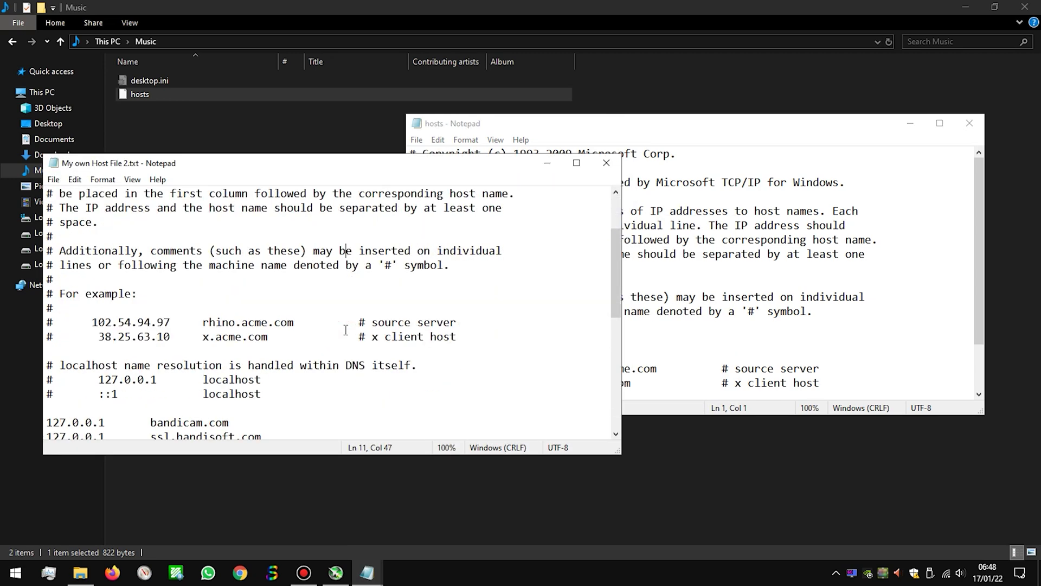
scroll(492, 331, "down", 7)
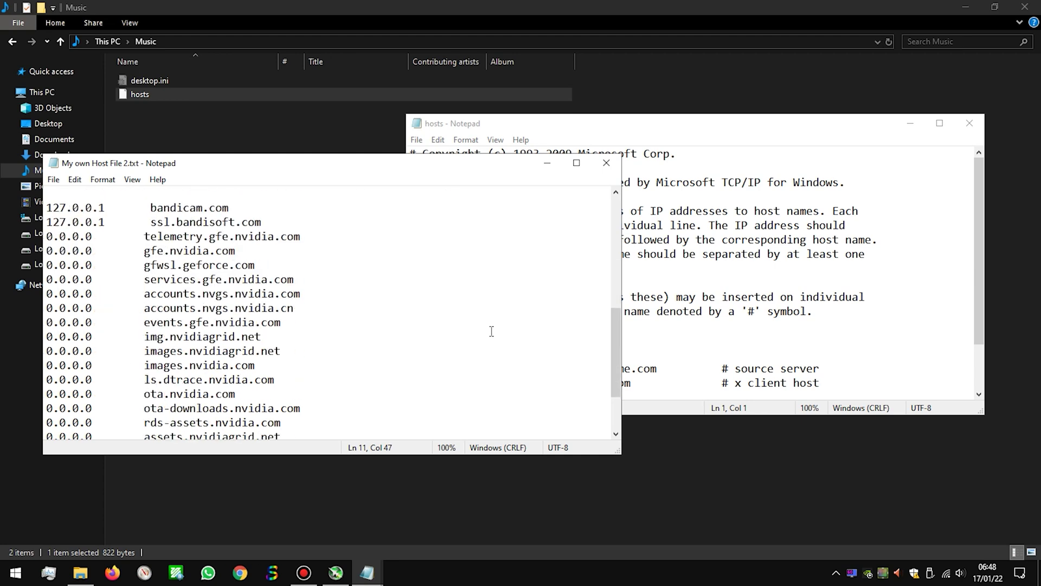
scroll(492, 330, "up", 1)
scroll(417, 365, "down", 1)
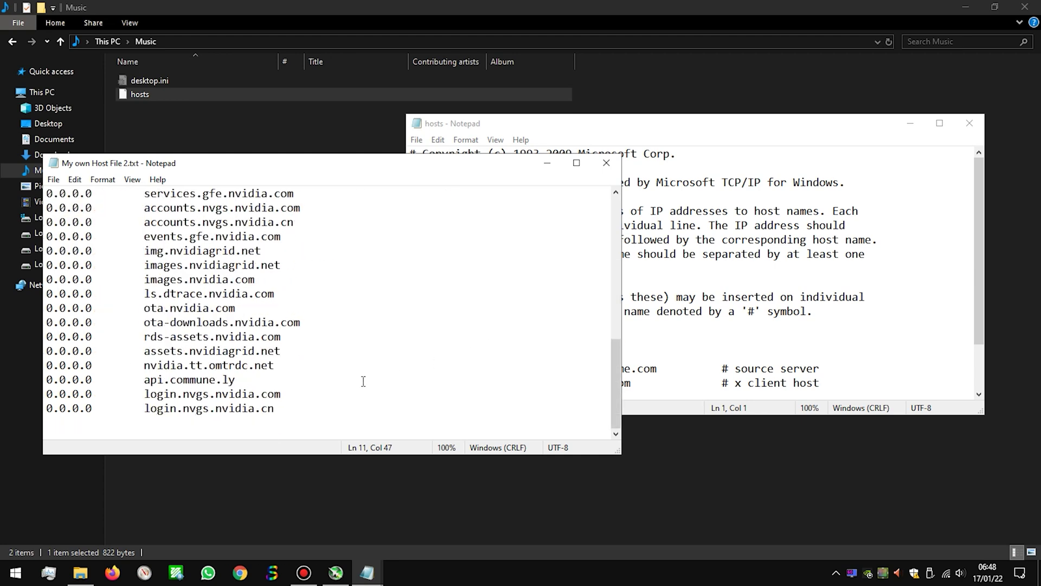
- Copy the block of host entries in My own Host File 2.txt, from bandicam.com through login.nvgs.nvidia.cn
left_click_drag(297, 418, 44, 344)
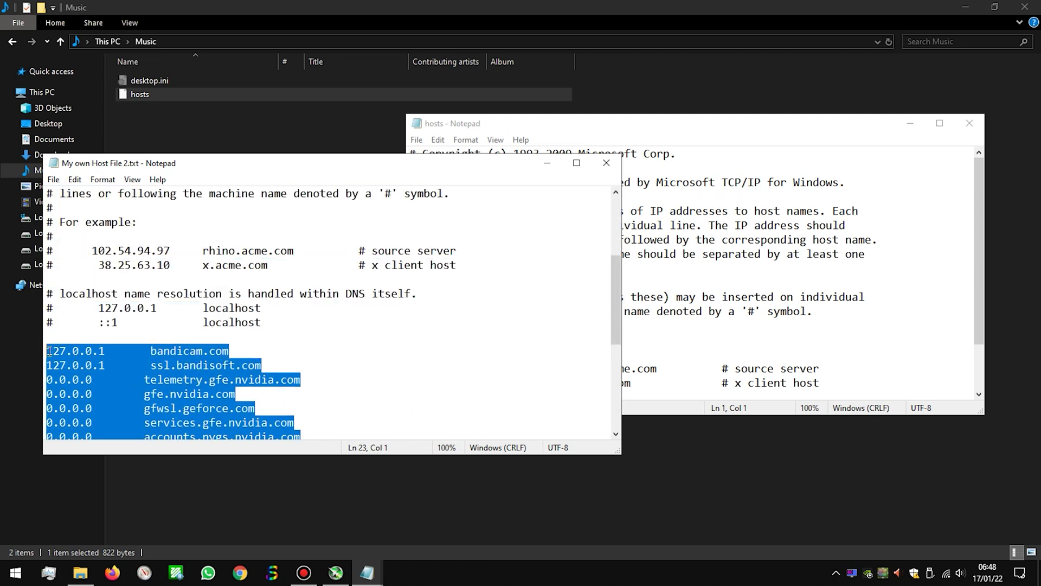
right_click(49, 351)
left_click(94, 397)
- Paste the copied host entries at the end of the hosts copy, after a blank line below the localhost lines
left_click(842, 373)
scroll(843, 374, "down", 1)
left_click(739, 386)
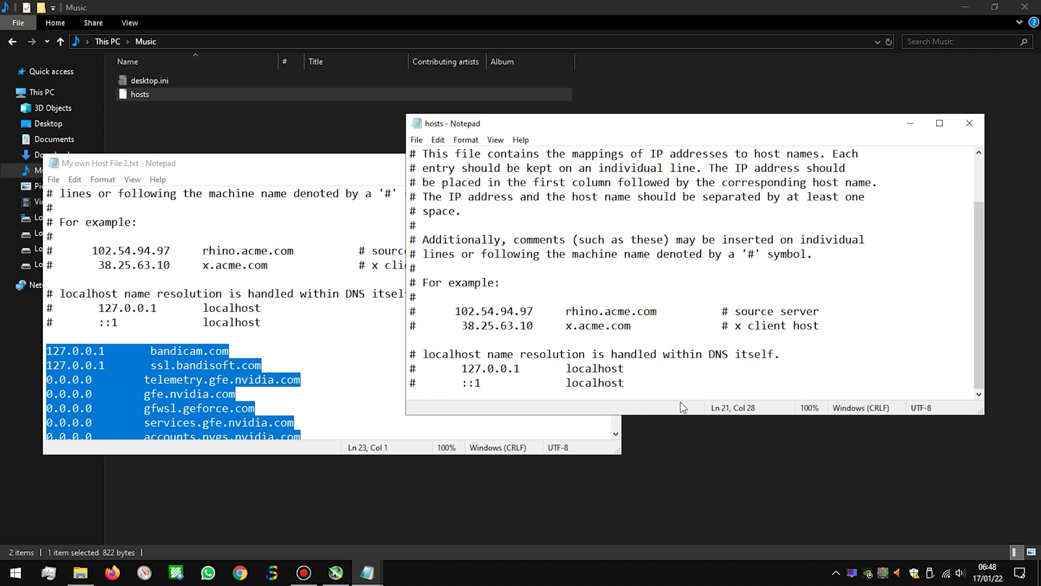
key("Return")
key("Return")
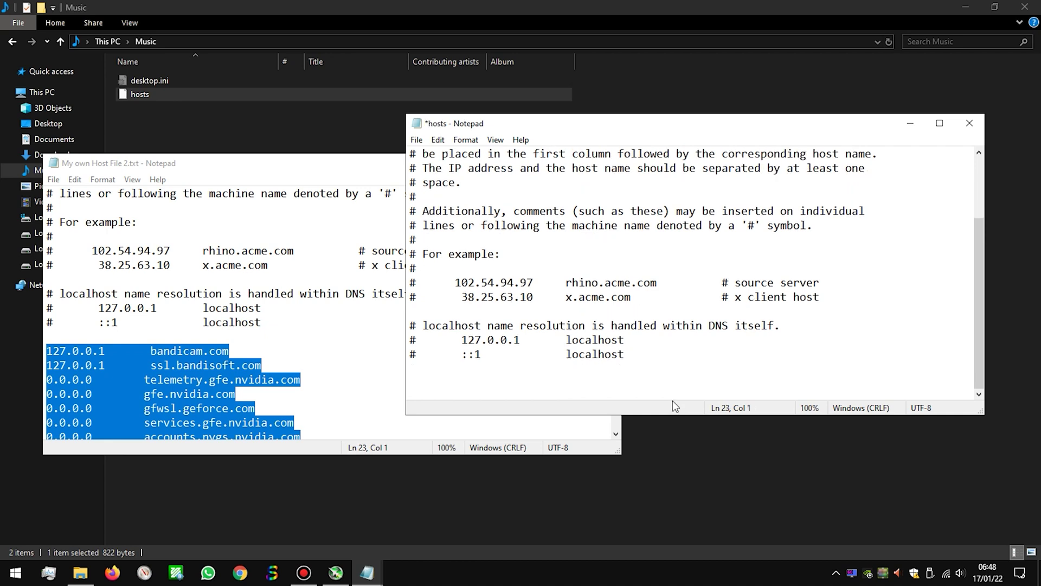
right_click(661, 379)
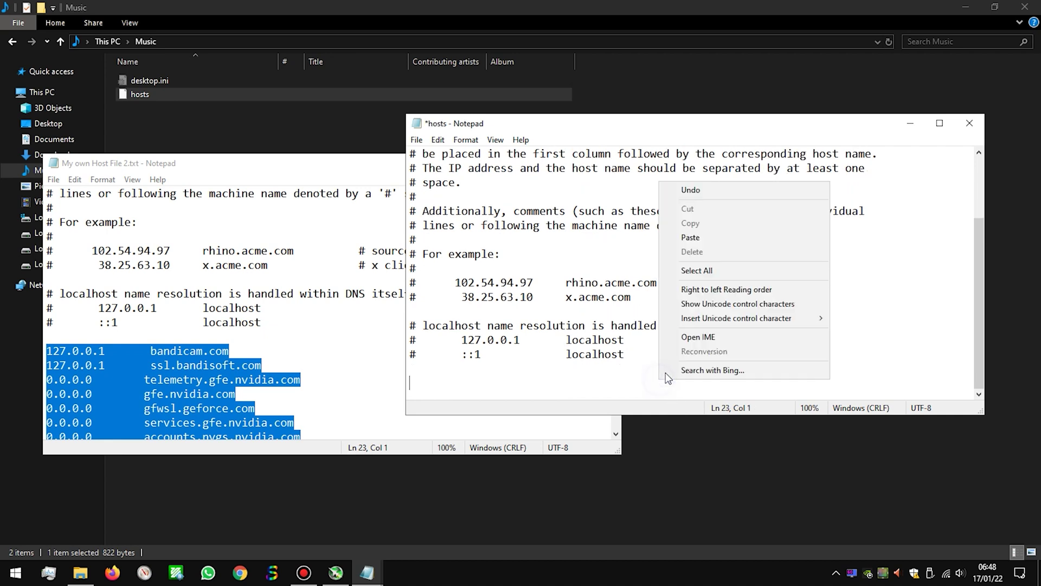
left_click(715, 244)
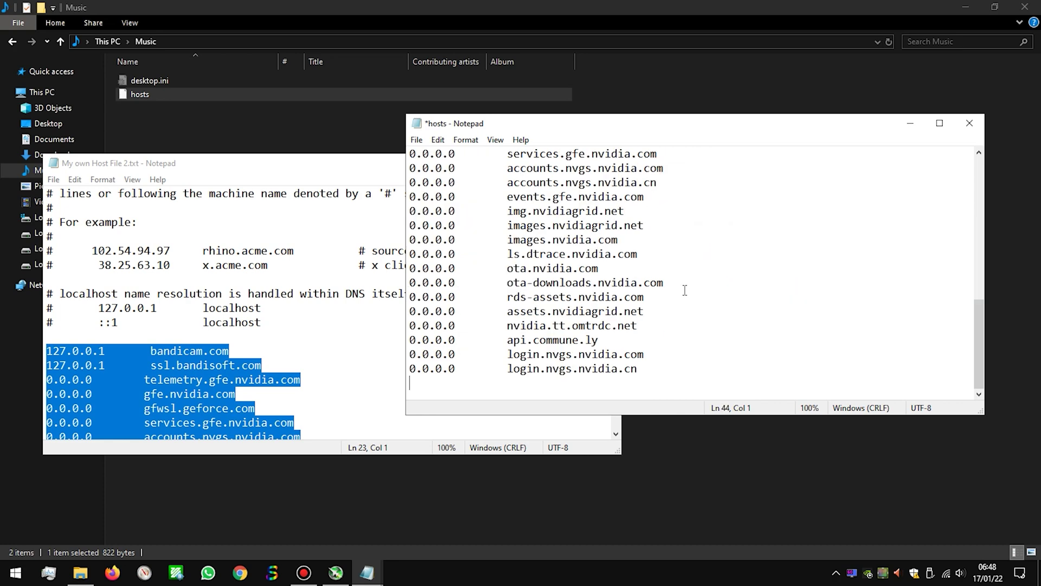
- Save the edited hosts copy and close both text files
scroll(685, 290, "up", 7)
left_click(416, 140)
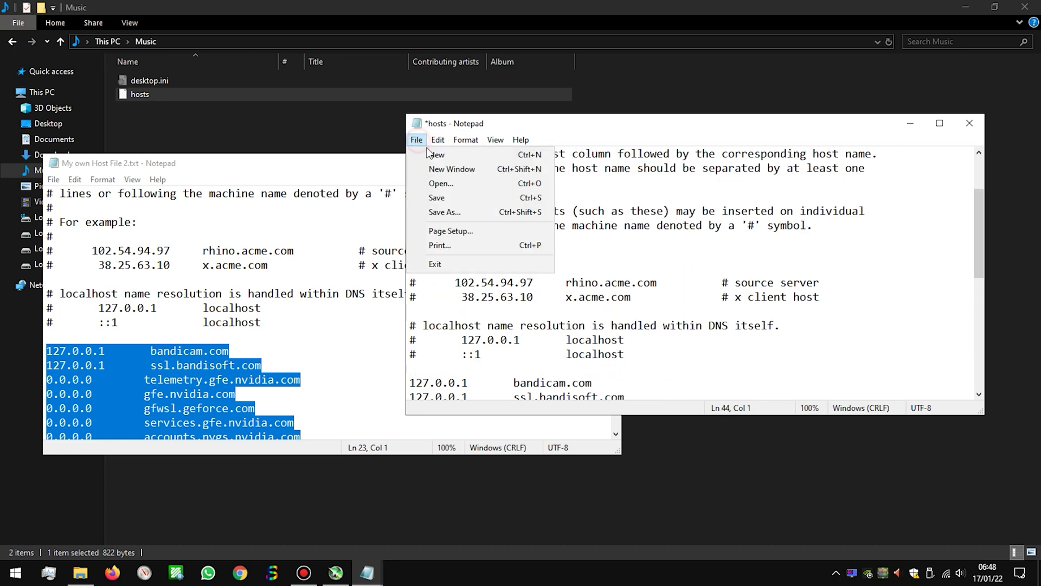
left_click(451, 197)
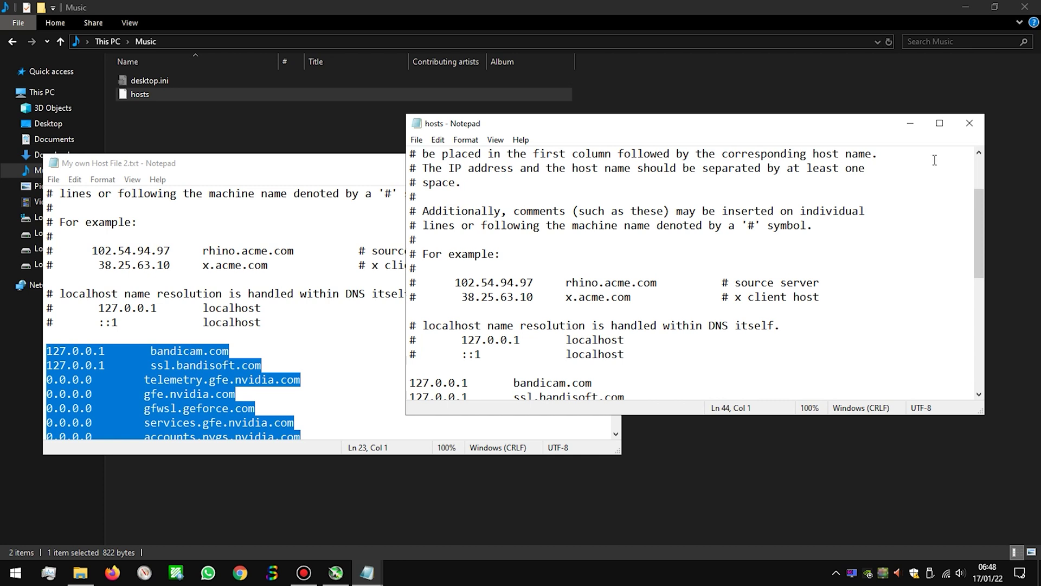
left_click(969, 123)
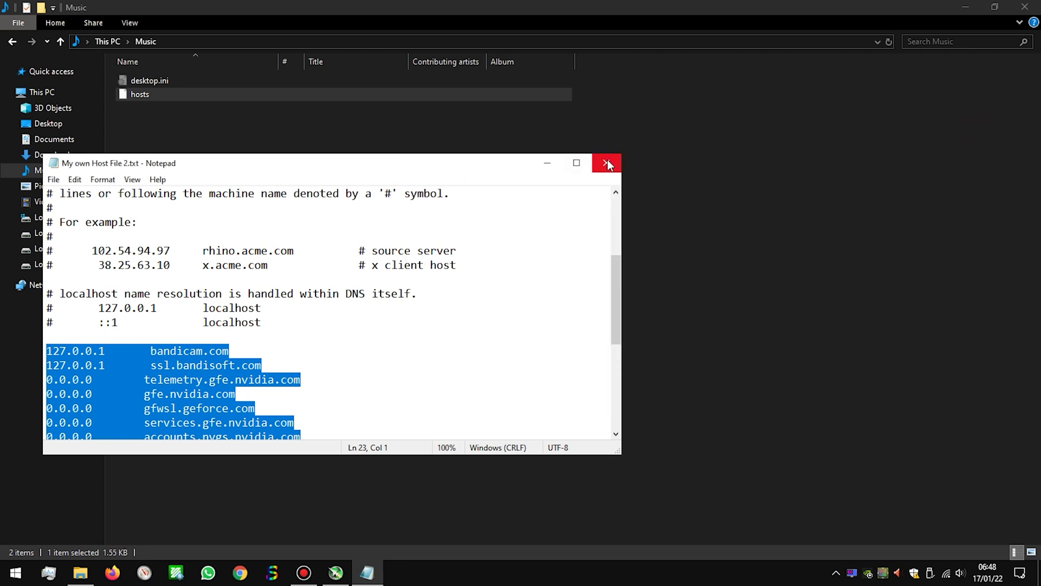
left_click(608, 162)
- Copy the edited hosts file from Music into C:\Windows\System32\drivers\etc, replacing the existing hosts file
right_click(211, 93)
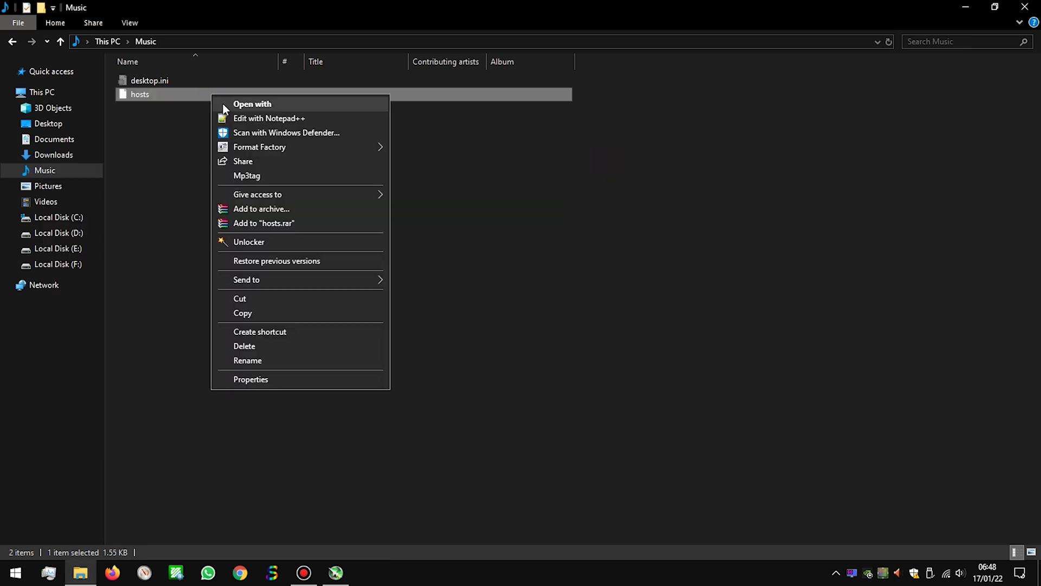
left_click(241, 314)
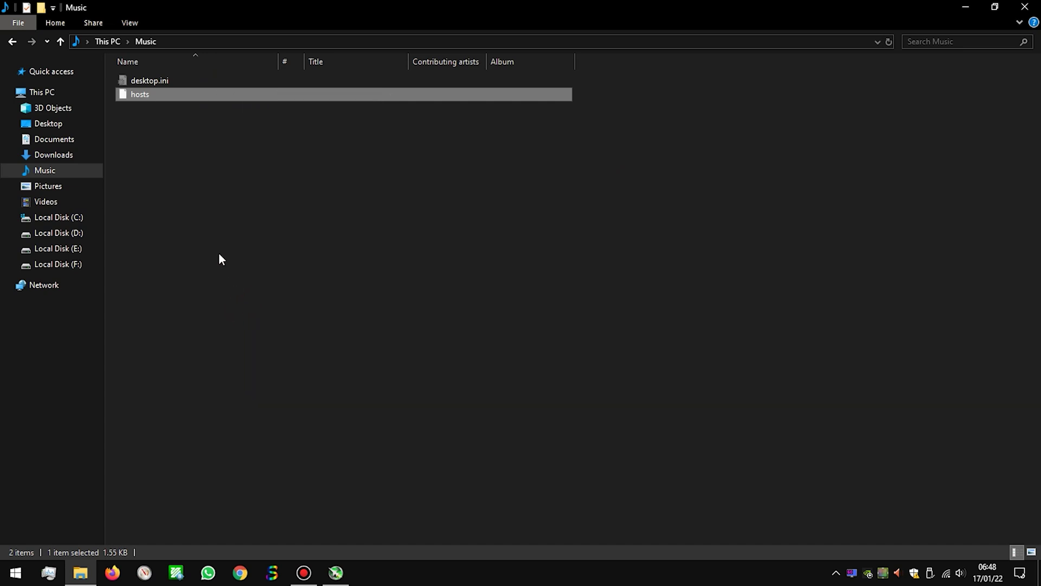
left_click(47, 42)
left_click(53, 77)
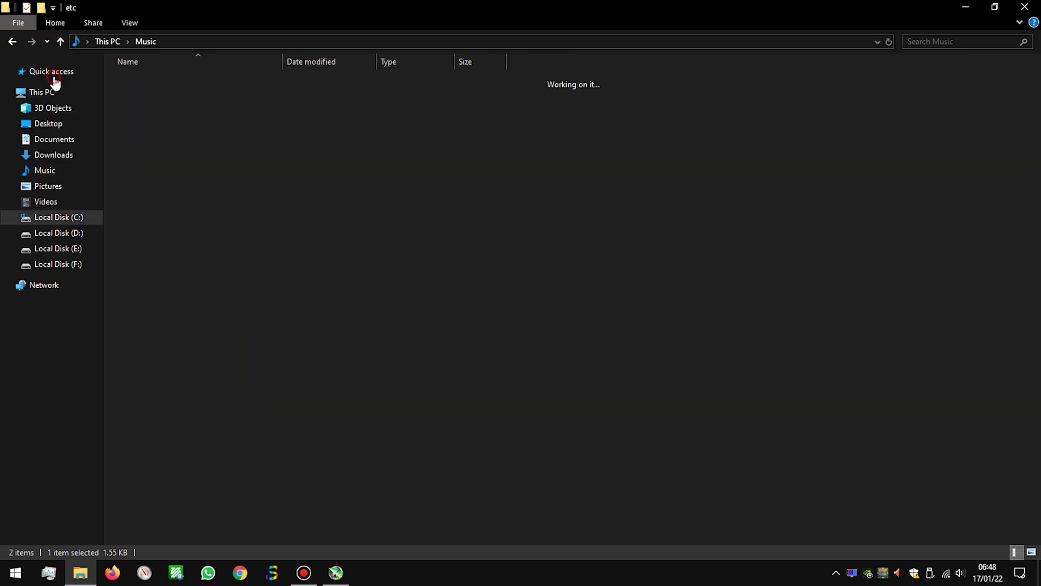
left_click(253, 234)
right_click(302, 220)
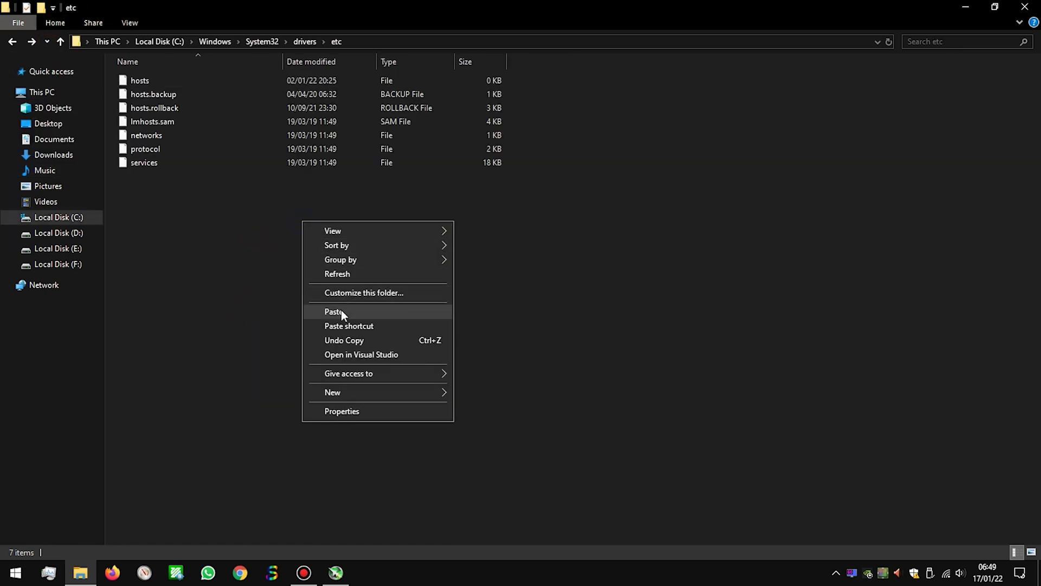
left_click(341, 312)
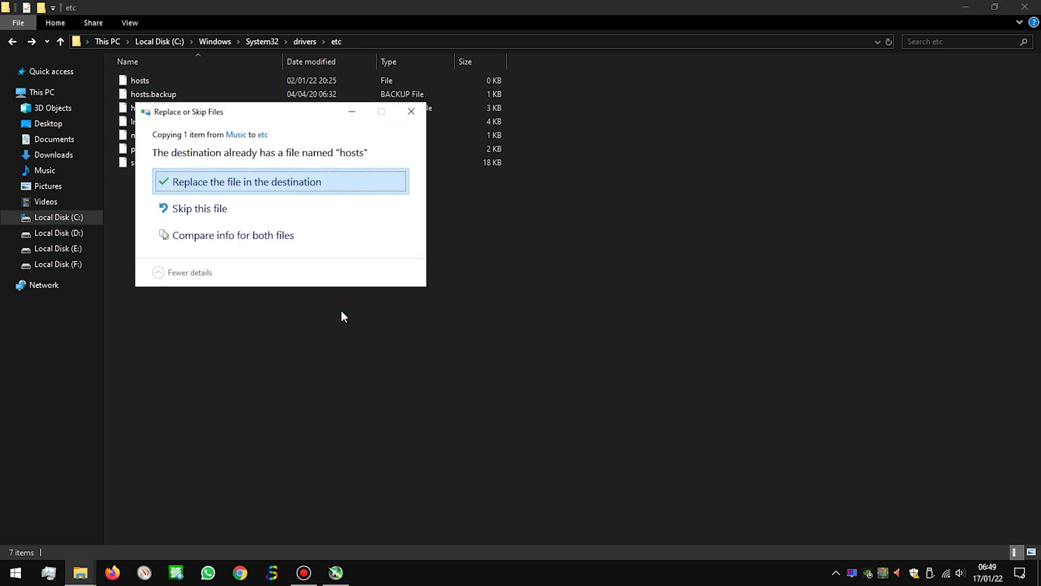
left_click(250, 187)
left_click(265, 205)
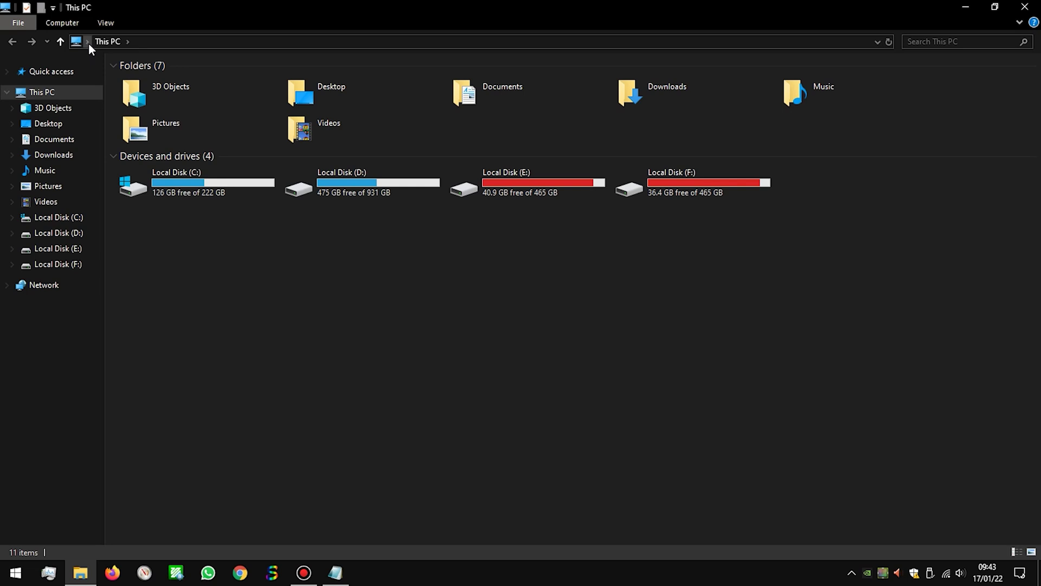
- Open Control Panel from This PC and display its items as large icons
left_click(86, 42)
left_click(127, 41)
left_click(88, 42)
left_click(87, 41)
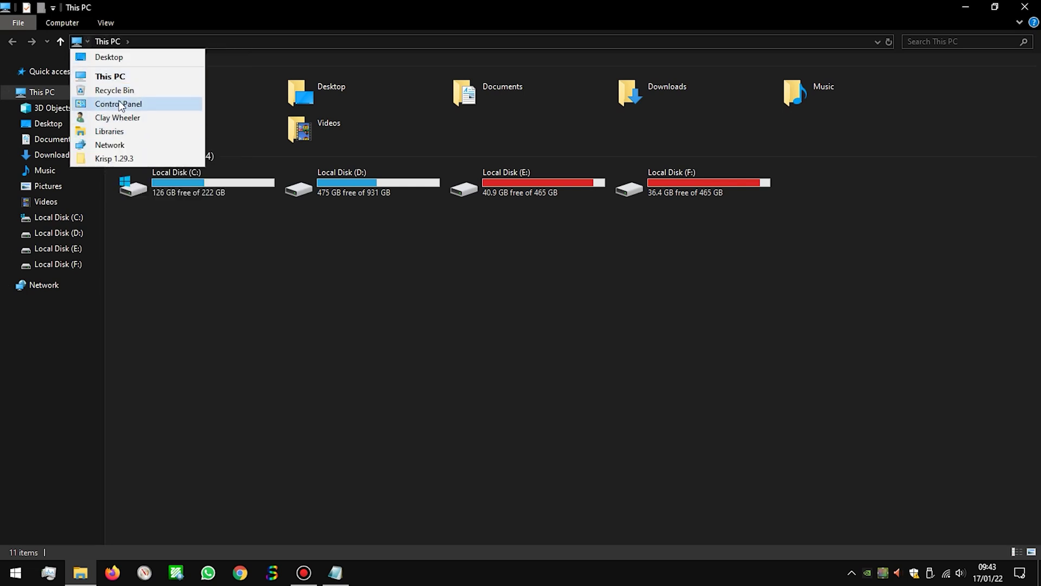
left_click(160, 106)
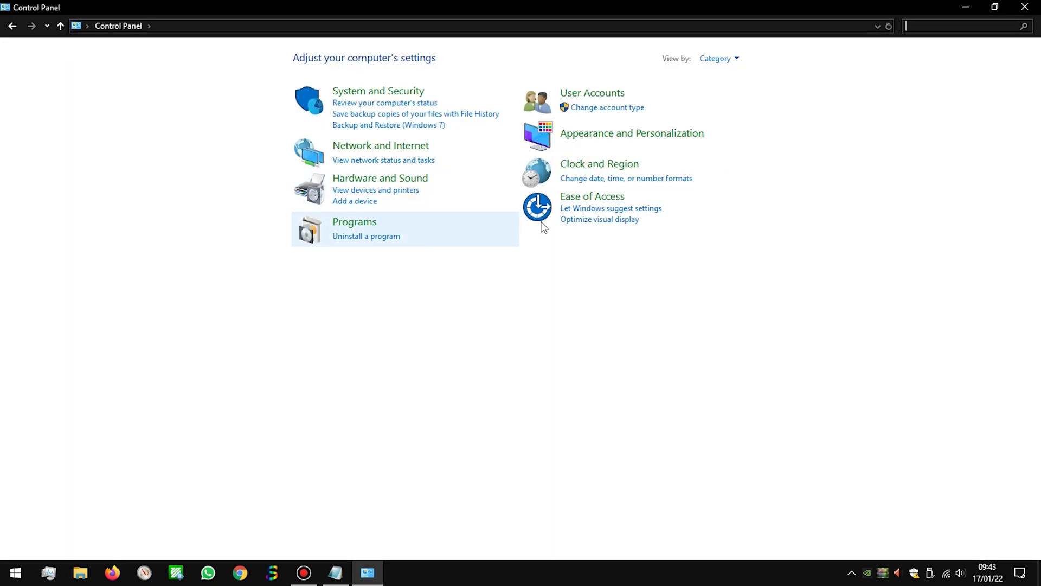
left_click(730, 59)
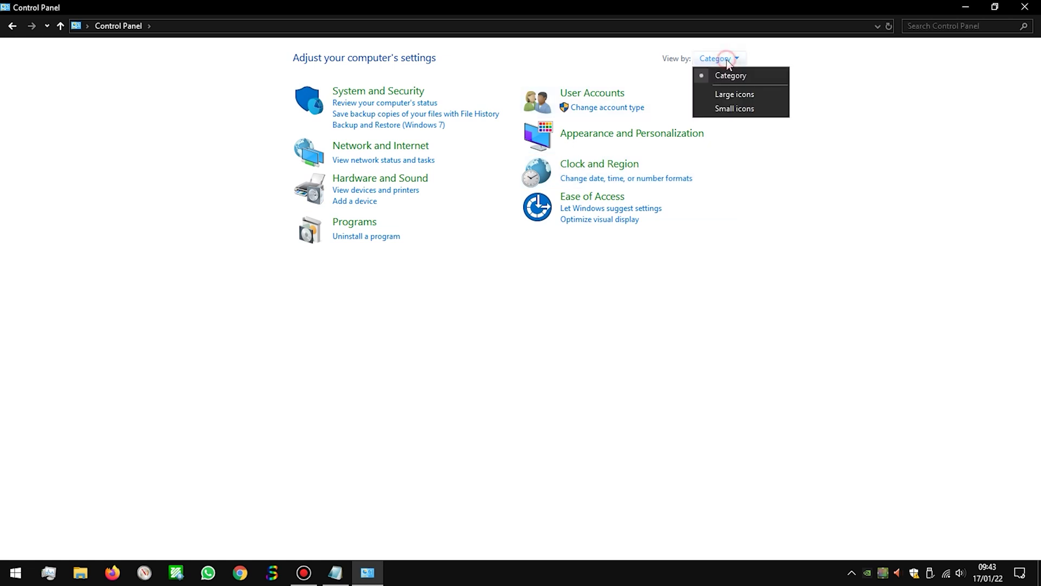
left_click(726, 98)
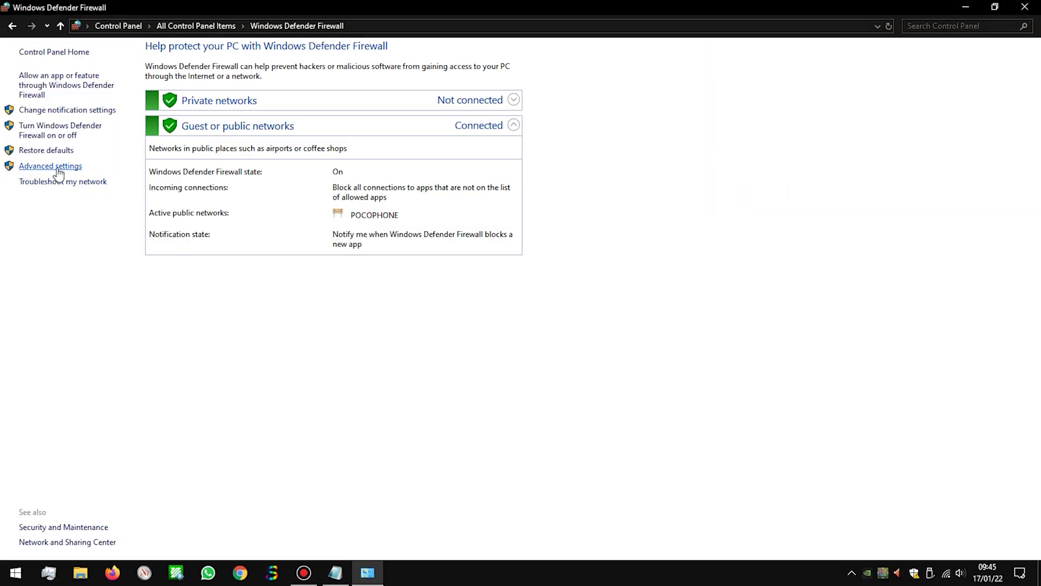
- Open the advanced settings of Windows Defender Firewall, close the Control Panel window and display the inbound rules
left_click(55, 166)
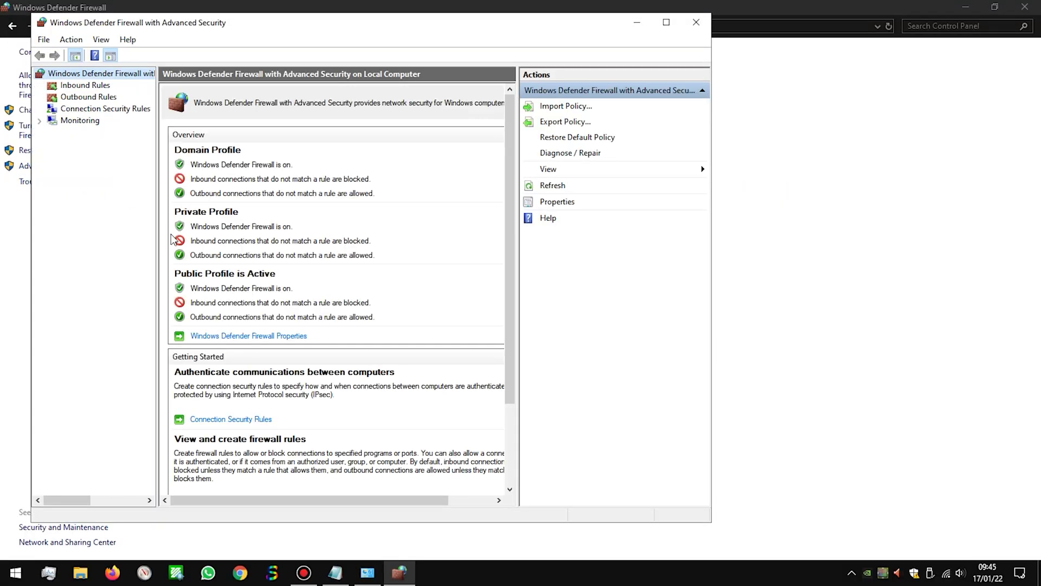
left_click(1025, 6)
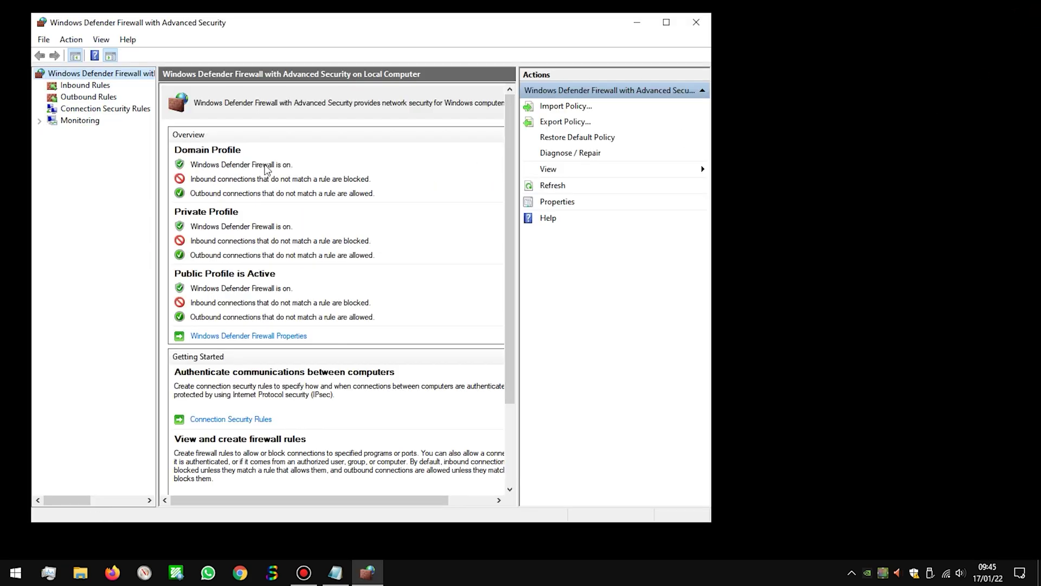
left_click(97, 89)
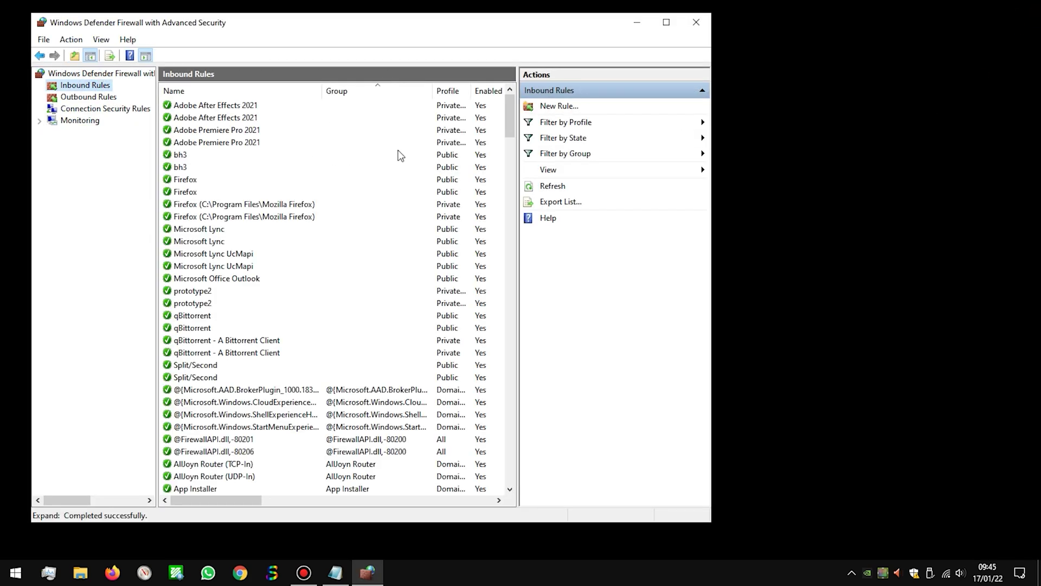
- Start a new inbound program rule for NVIDIA Web Helper.exe in Program Files (x86)\NVIDIA Corporation\NvNode
left_click(560, 106)
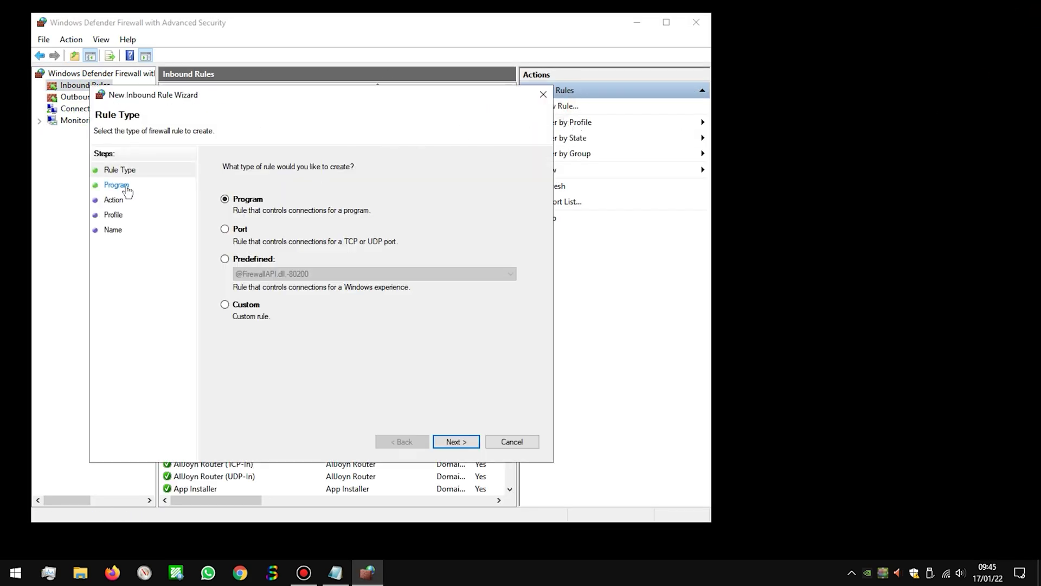
left_click(440, 442)
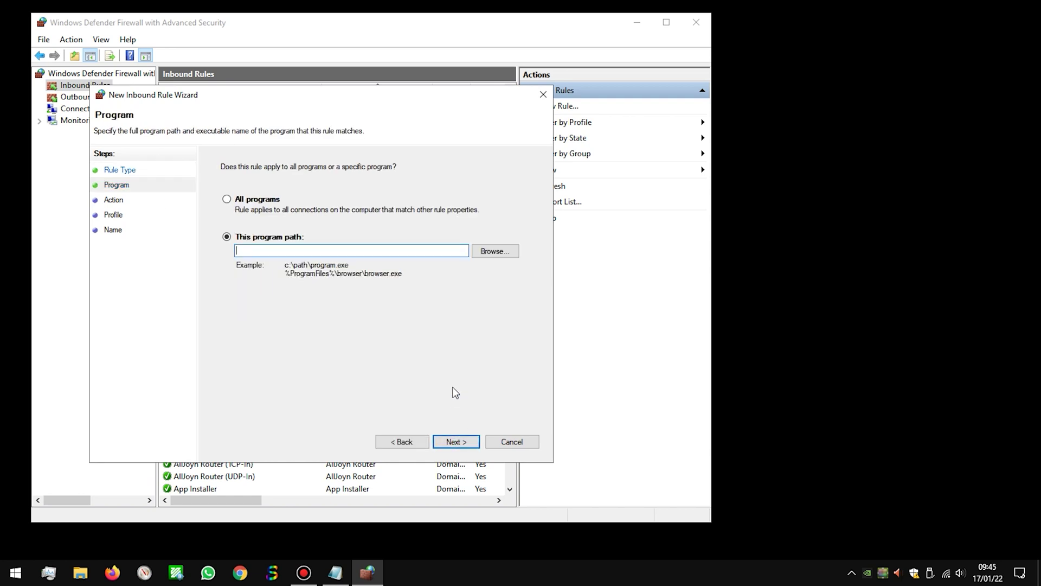
left_click(504, 253)
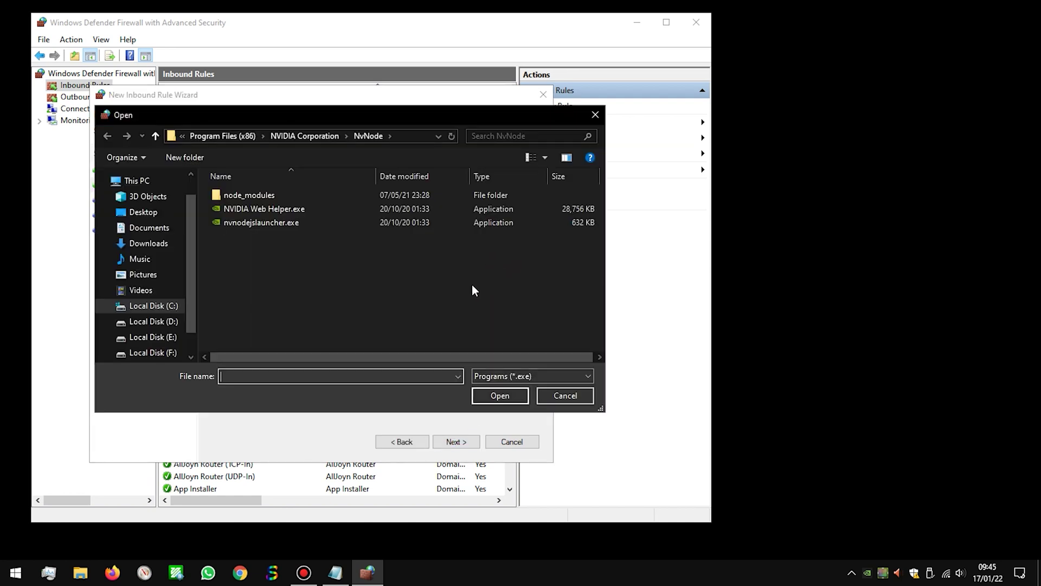
left_click(158, 306)
double_click(253, 292)
scroll(278, 319, "down", 6)
scroll(269, 317, "down", 6)
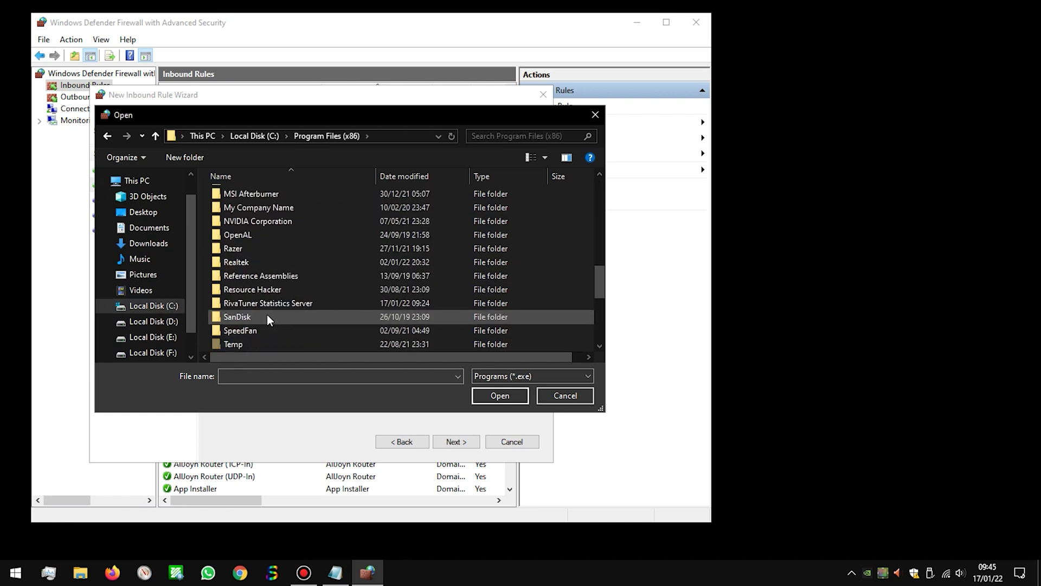
scroll(272, 242, "up", 2)
double_click(278, 218)
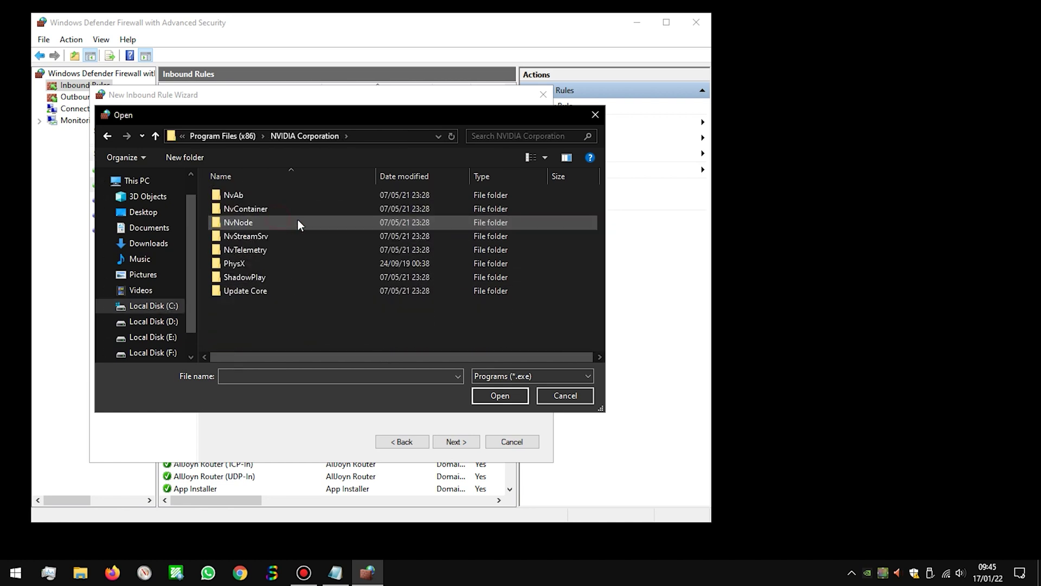
double_click(263, 223)
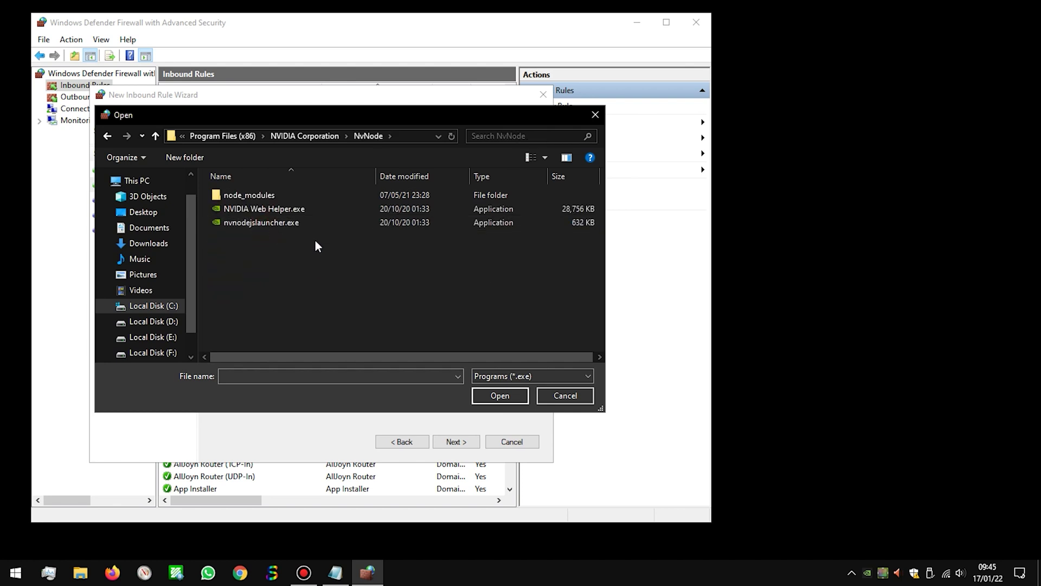
double_click(279, 210)
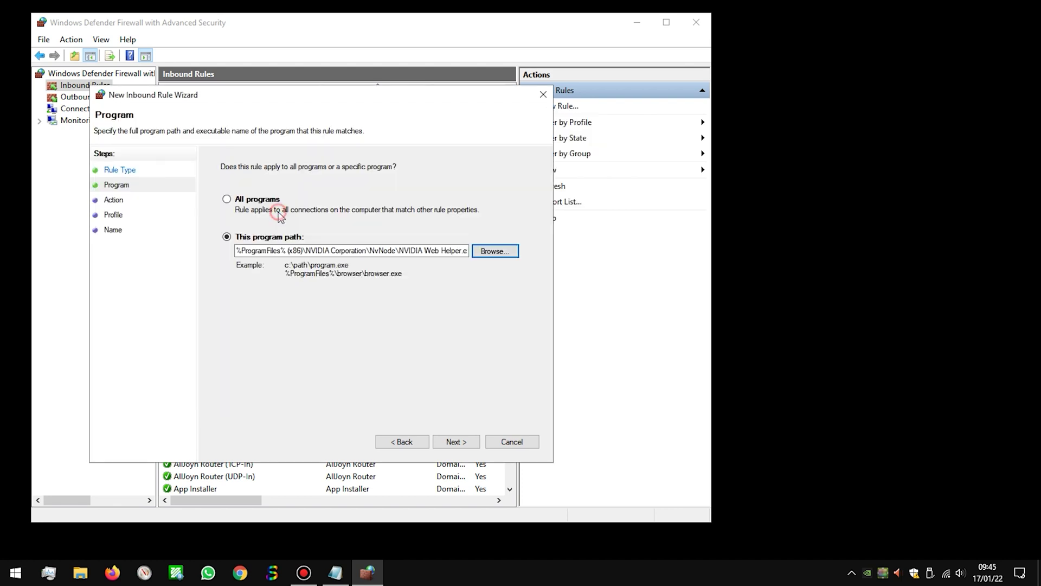
- Set the inbound rule to block the connection, applying it to the Domain, Private and Public profiles
left_click(456, 441)
left_click(264, 293)
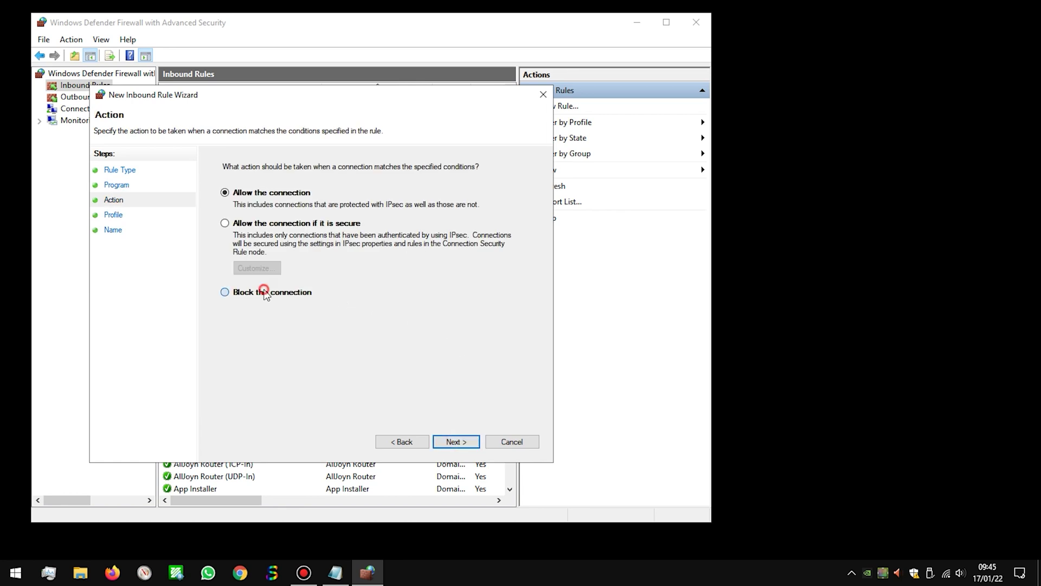
left_click(456, 441)
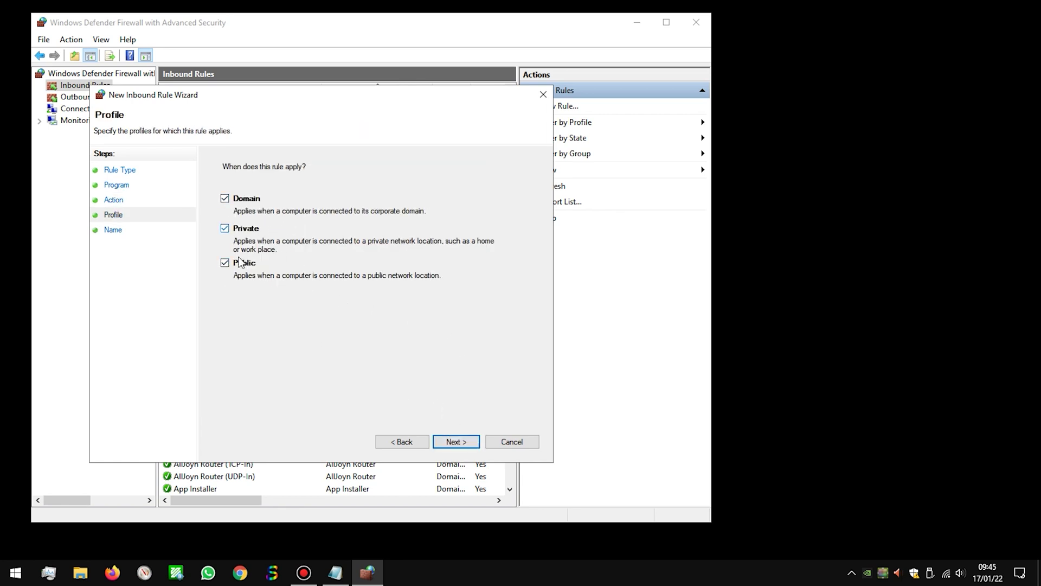
left_click(456, 441)
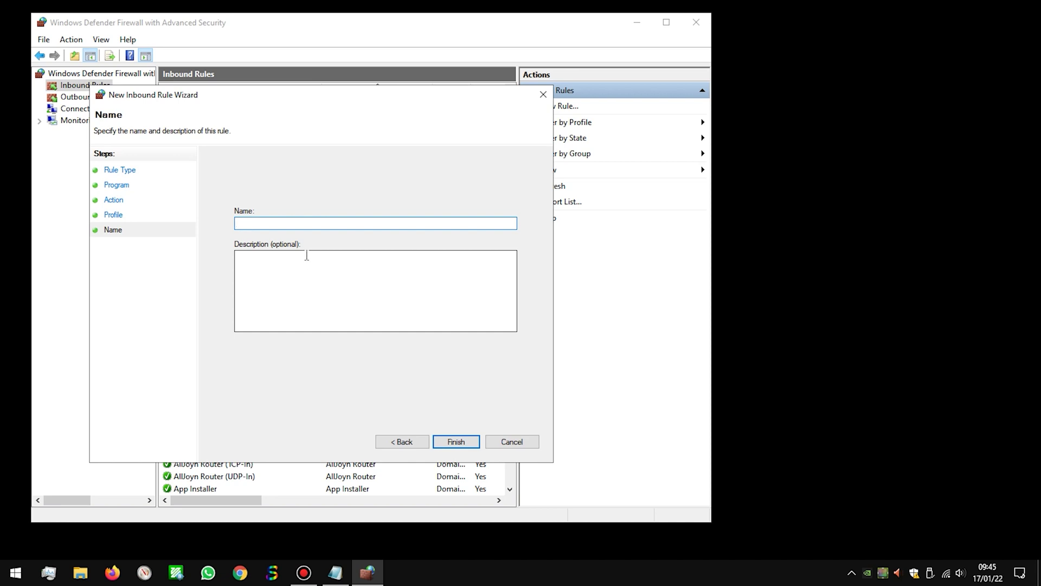
- Name the inbound rule "NVidia Web Helper Block in", finish creating it and minimize the NVidia Telemetry Block.txt window
type("NVidia W")
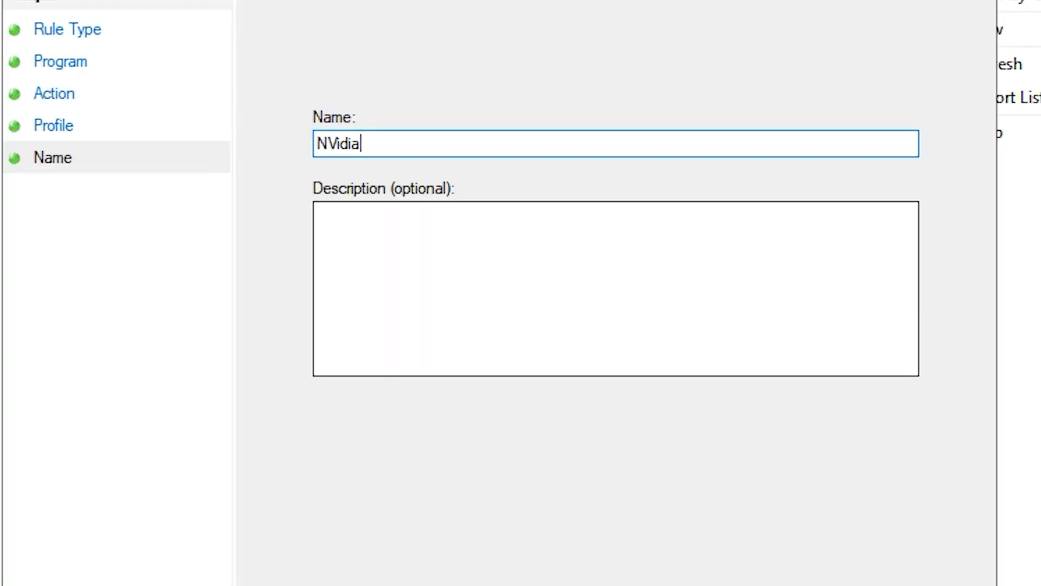
type("eb Helper Block in")
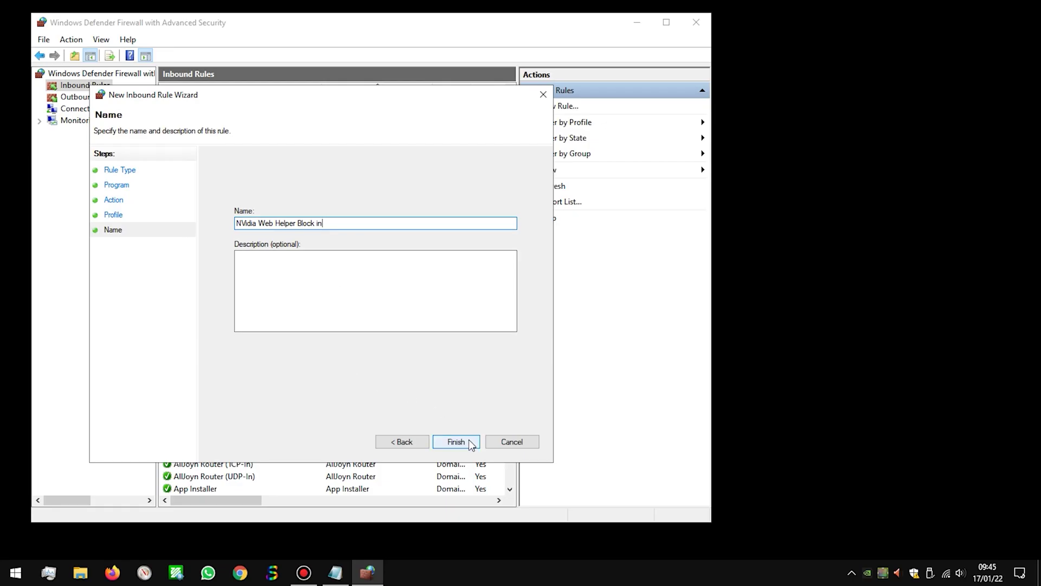
left_click(456, 442)
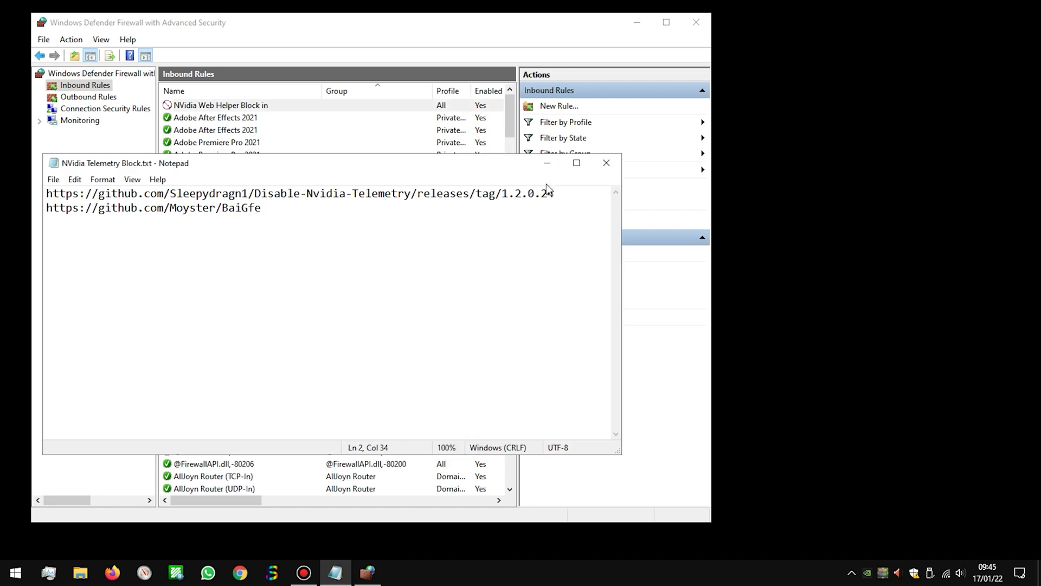
left_click(547, 163)
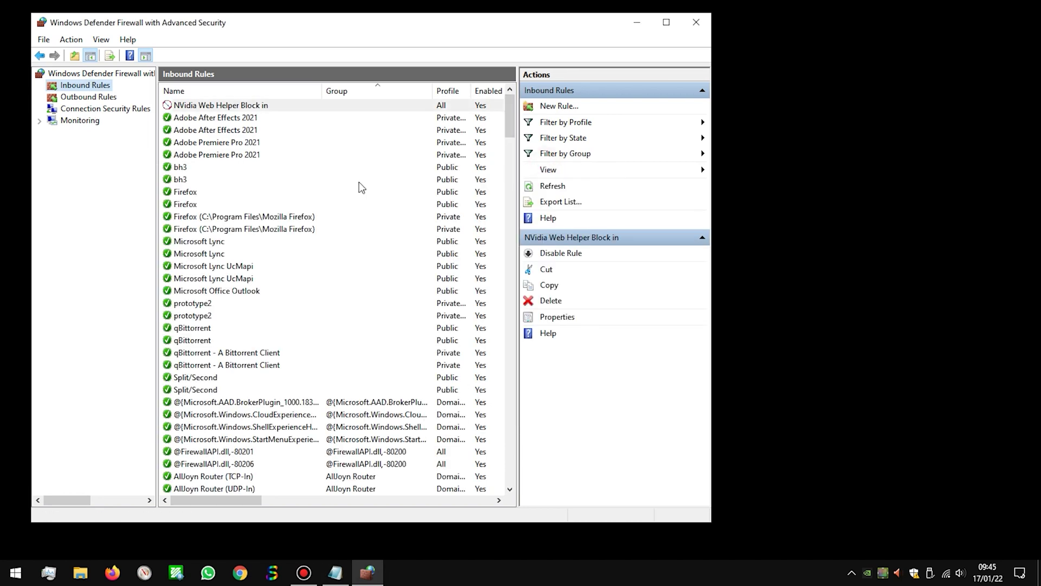
- Start a new outbound program rule for NVIDIA Web Helper.exe in Program Files (x86)\NVIDIA Corporation\NvNode
left_click(89, 97)
left_click(561, 107)
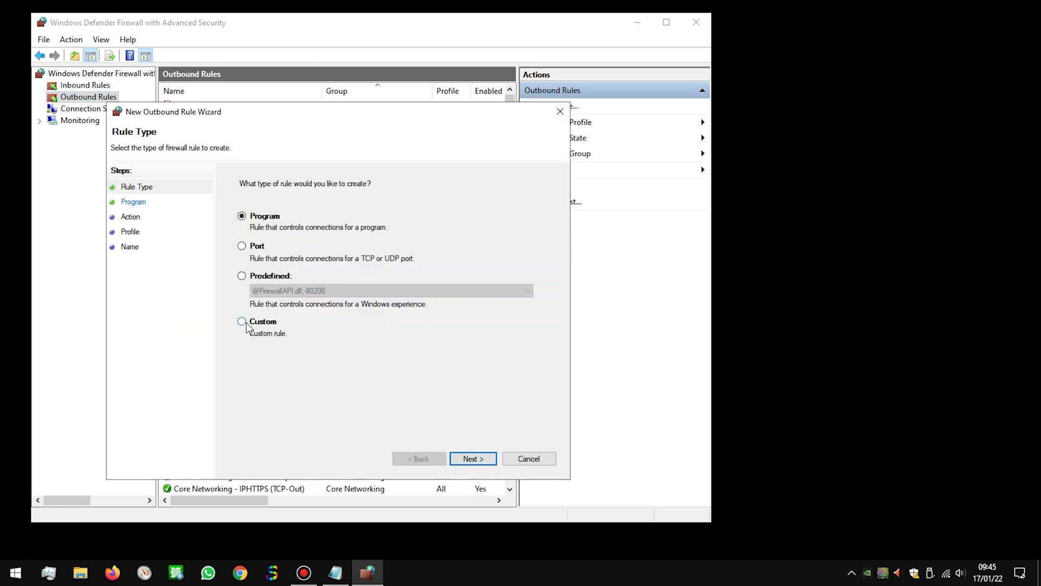
left_click(470, 459)
left_click(509, 266)
left_click(269, 230)
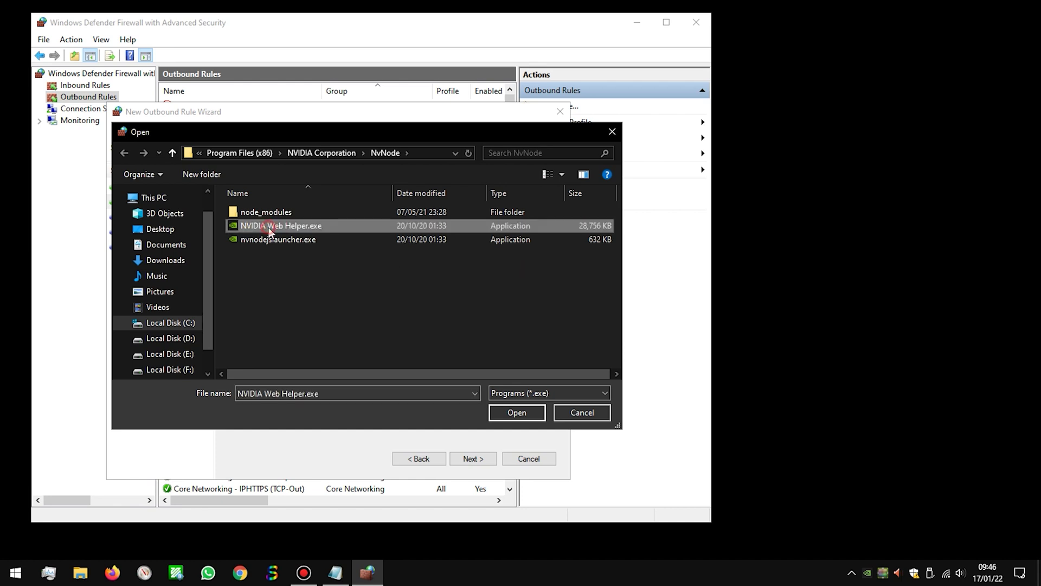
double_click(269, 230)
left_click(479, 459)
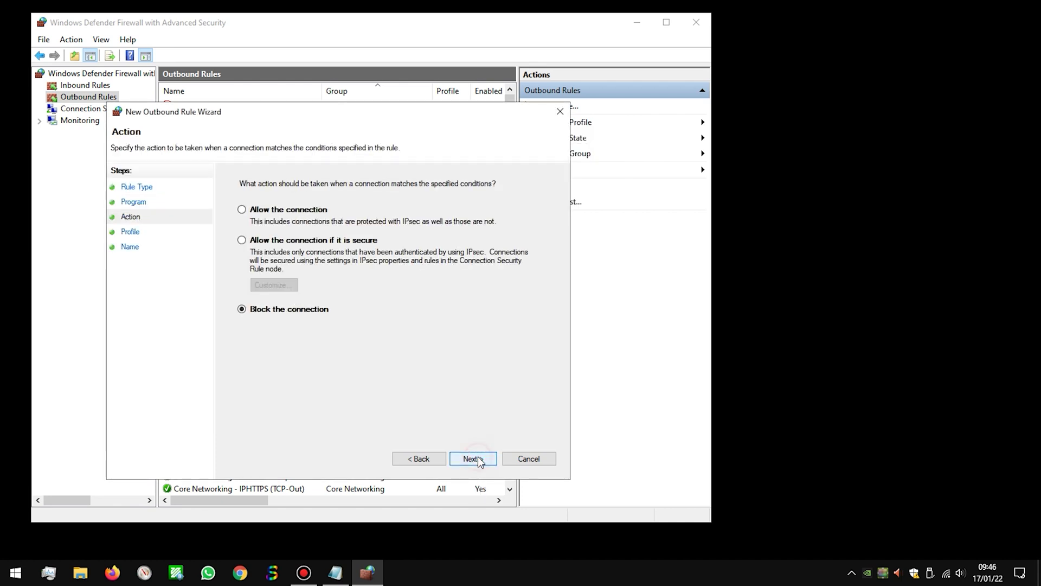
- Accept blocking the connection and the default profiles, name the outbound rule "NVidia Web Helper Block out" and finish creating it
left_click(480, 458)
left_click(480, 458)
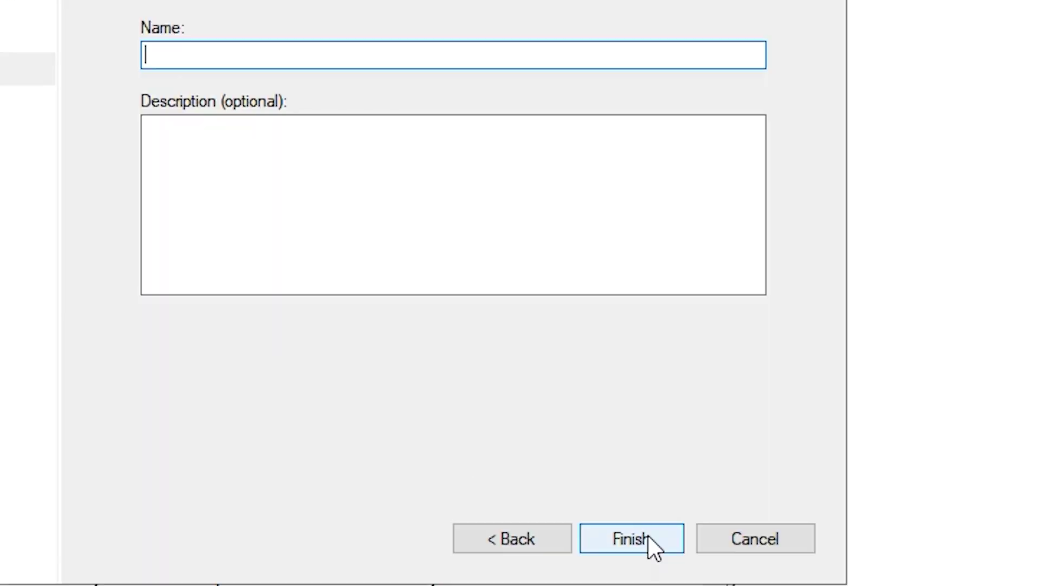
type("NVidia Web Hel")
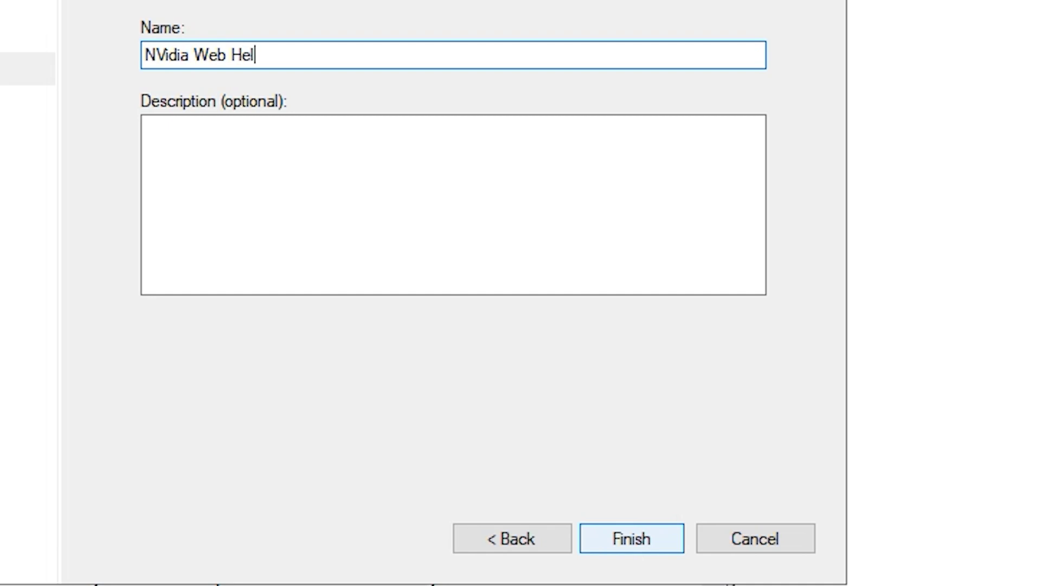
type("per Blco")
key("BackSpace")
key("BackSpace")
type("ock out")
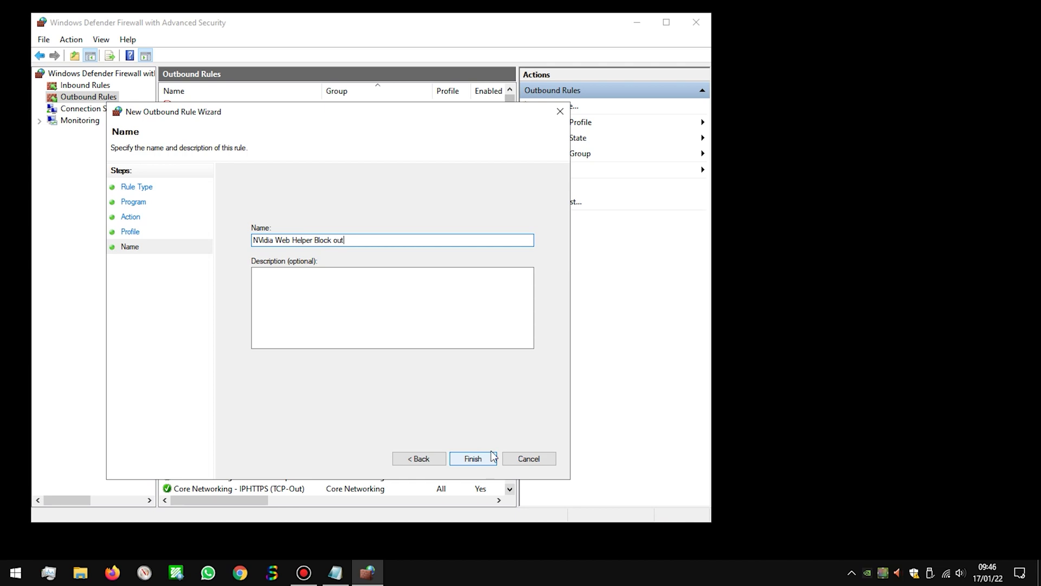
left_click(474, 458)
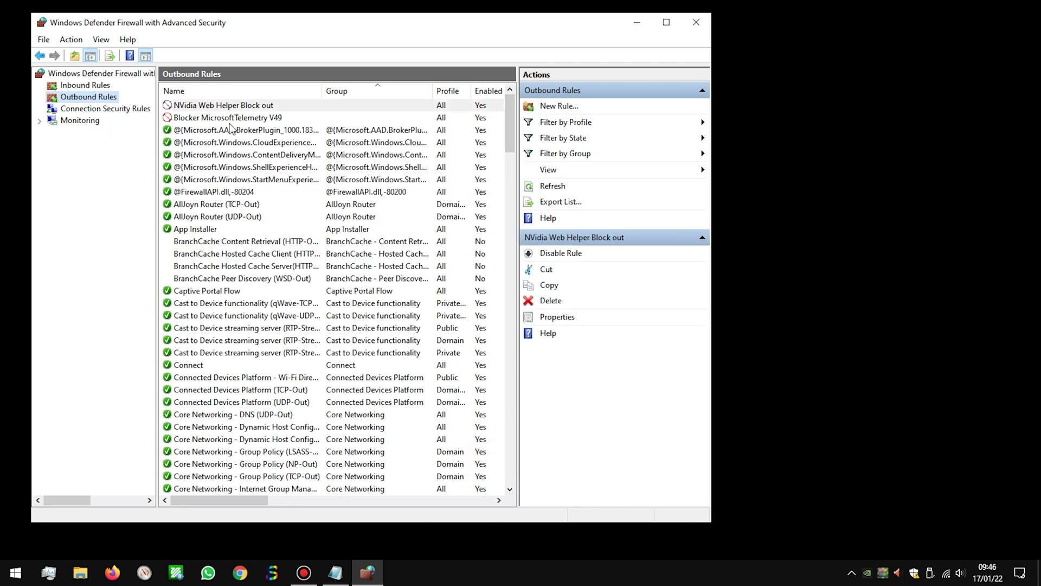
- Check the NVidia Web Helper block rules in the inbound and outbound lists and close the firewall window
left_click(101, 86)
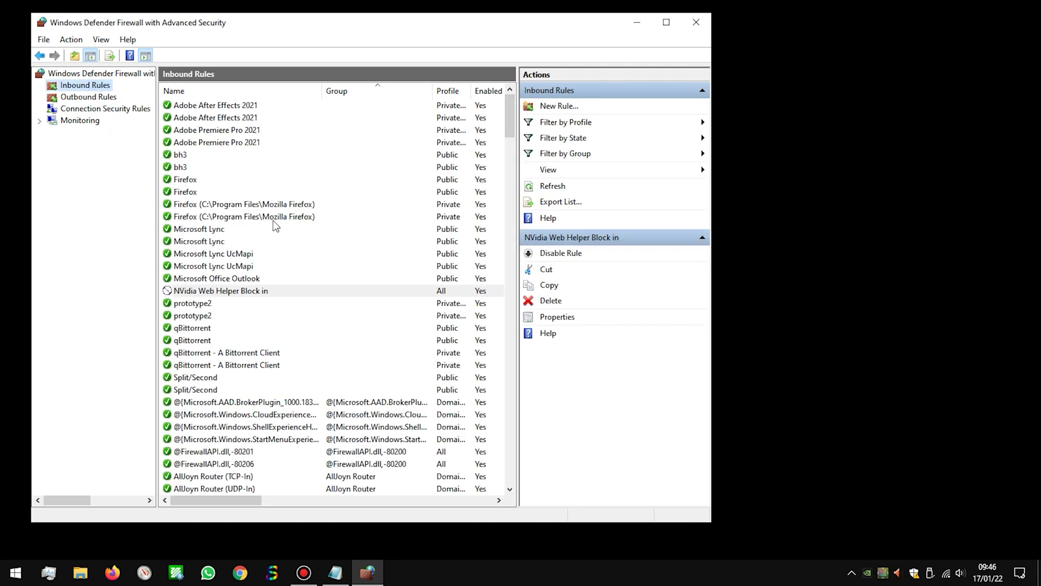
scroll(265, 171, "down", 4)
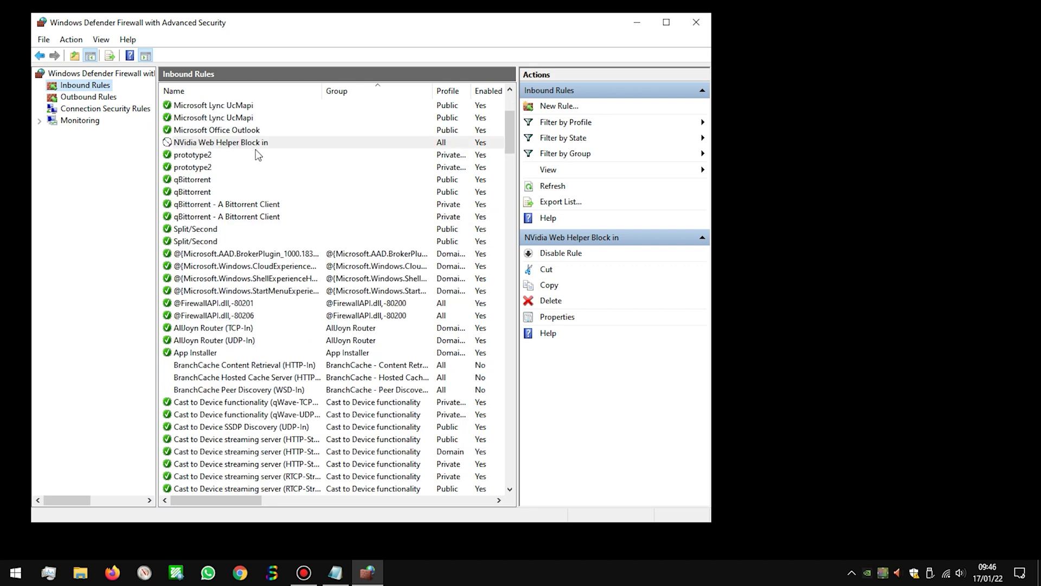
left_click(74, 98)
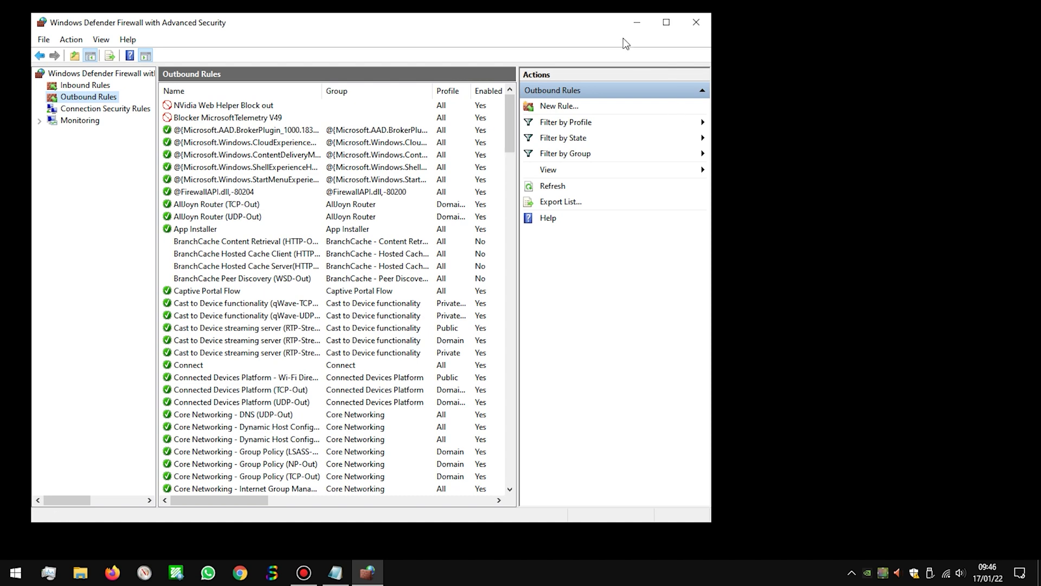
left_click(694, 22)
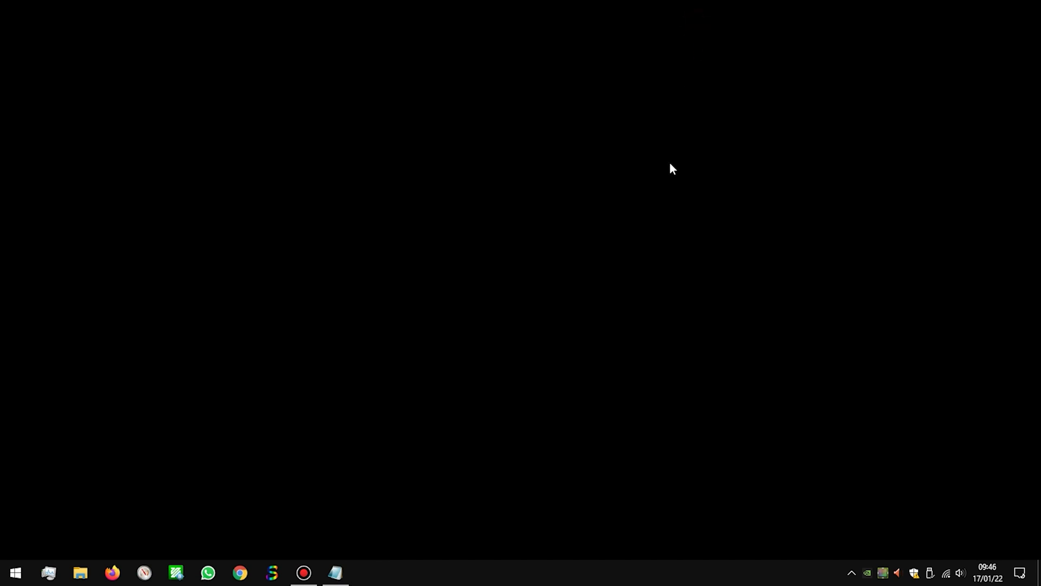
- Switch to GeForce Experience and close its NVIDIA sign-in dialog without logging in
right_click(869, 572)
left_click(894, 549)
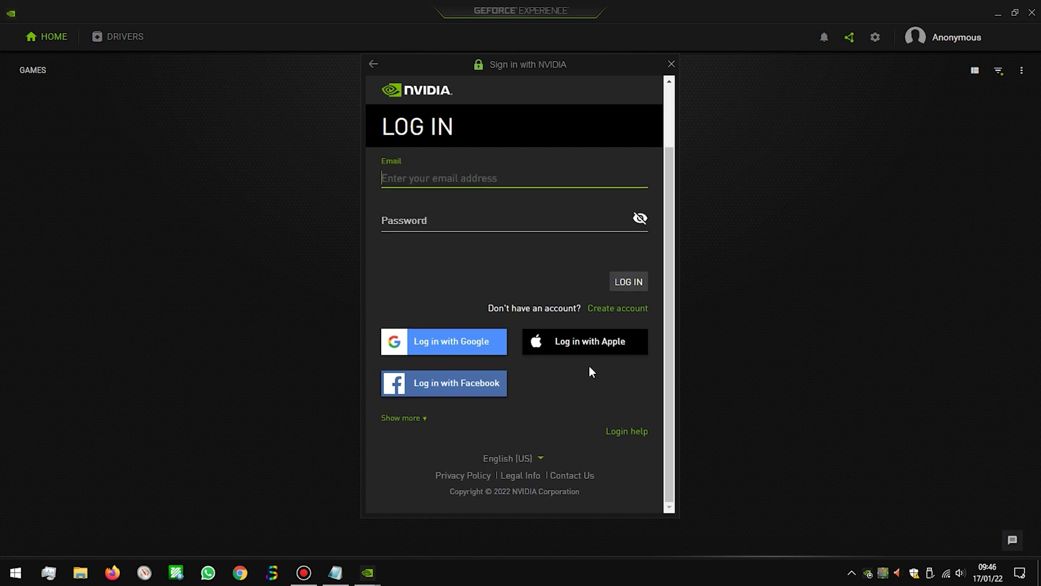
left_click(670, 65)
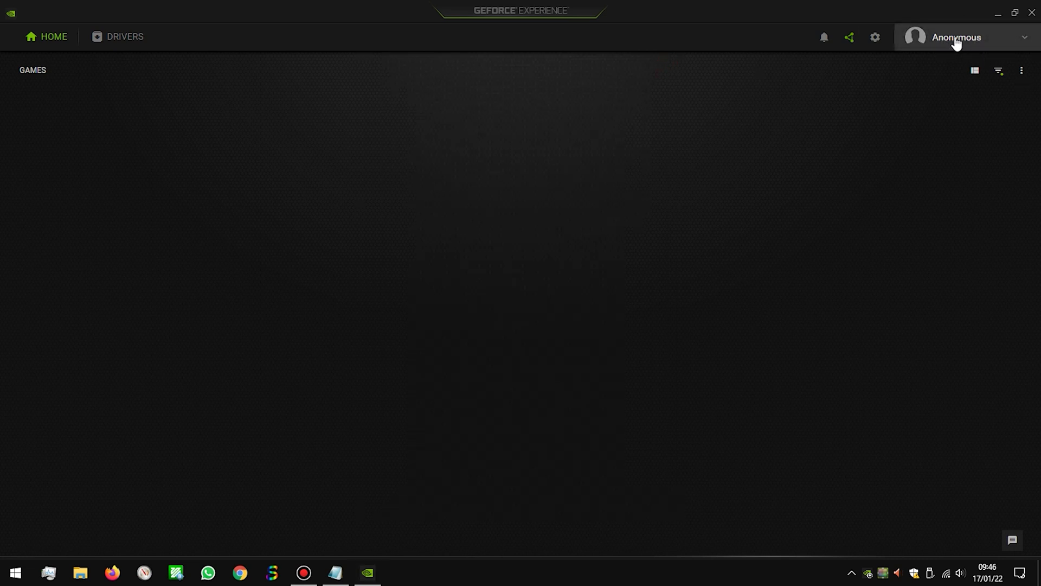
- Open the GeForce Experience settings and review the general options, including version, desktop notifications and driver downloads
left_click(876, 37)
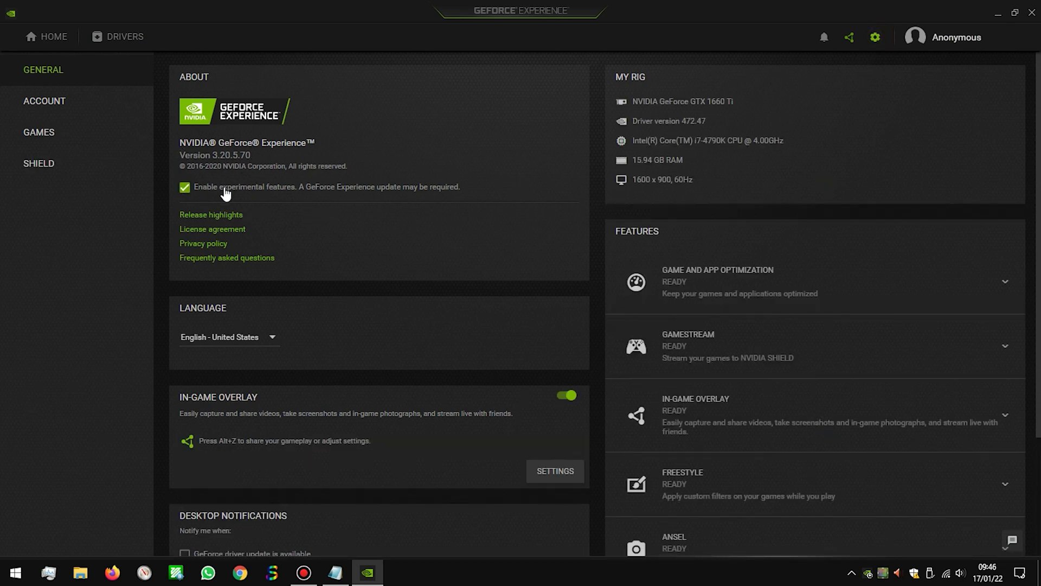
scroll(348, 379, "down", 3)
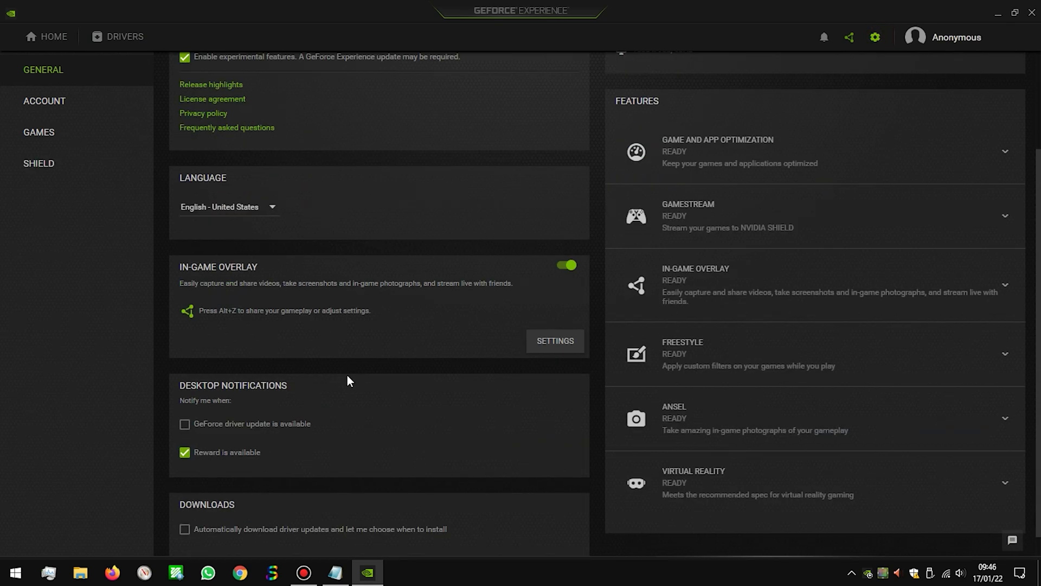
scroll(358, 347, "up", 3)
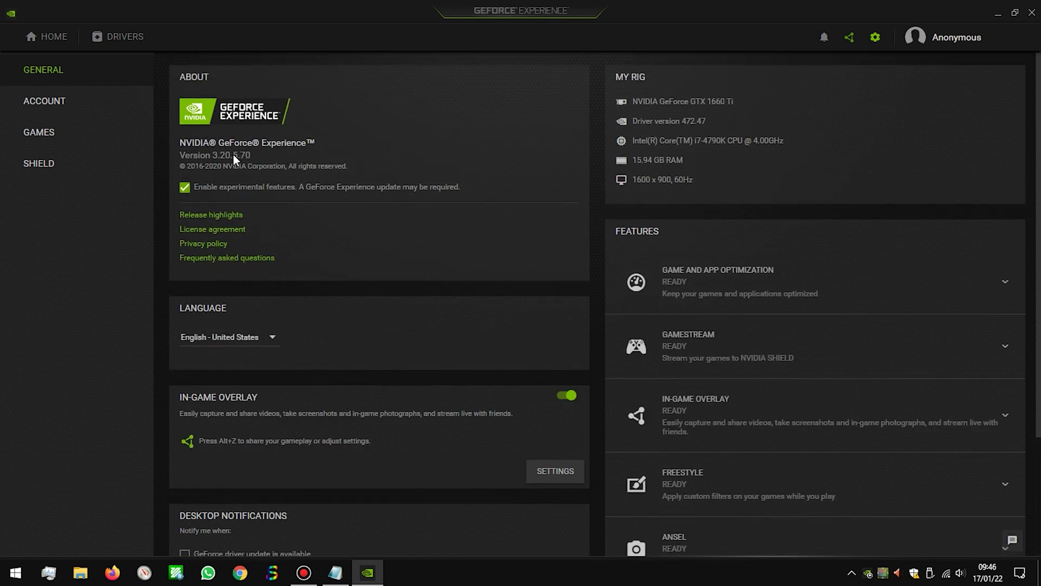